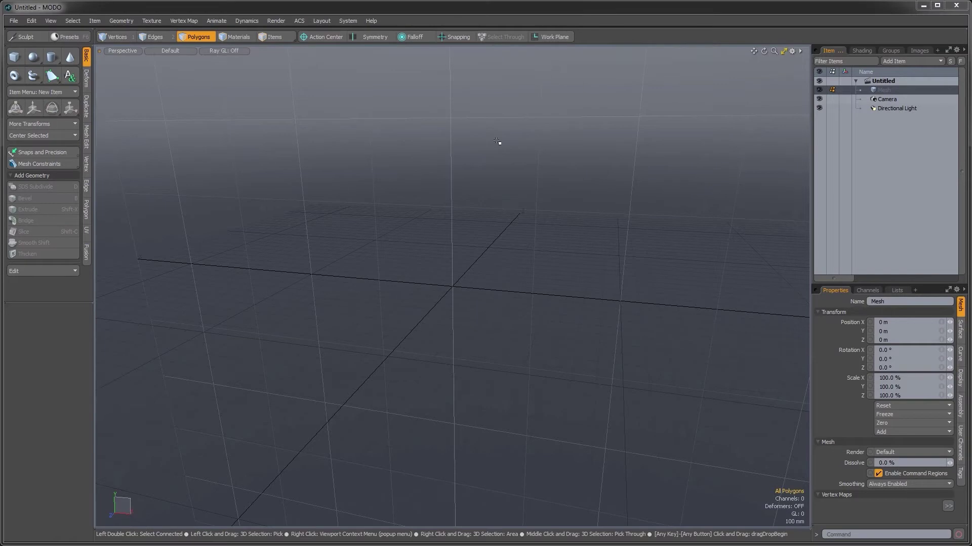
# - Open the scene file Retopology_Part02.lxo from the Video_03 folder
pyautogui.click(15, 21)
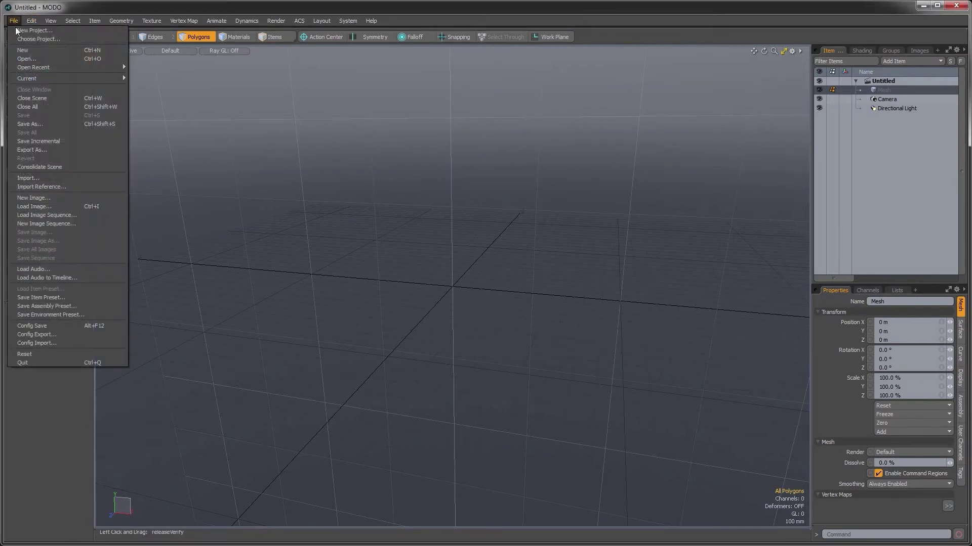
pyautogui.click(23, 58)
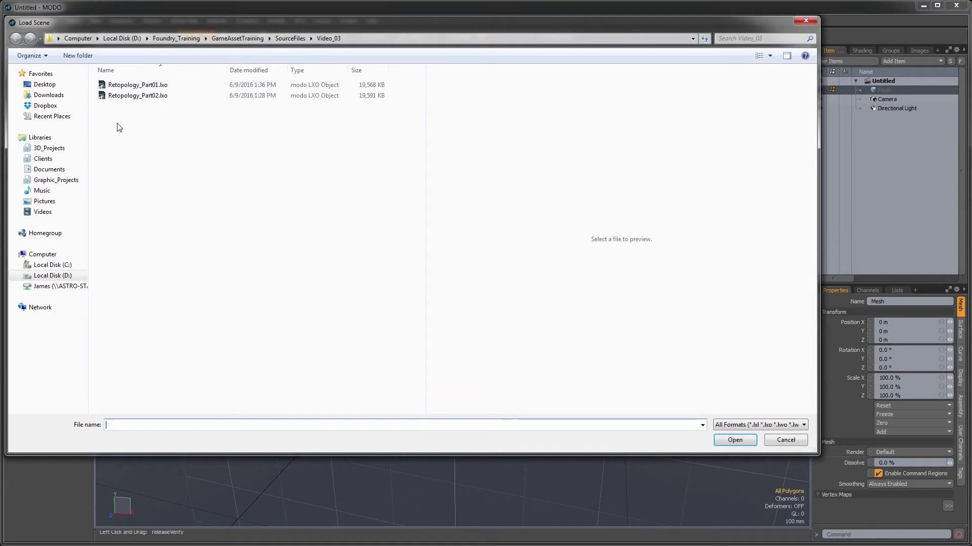
pyautogui.click(126, 98)
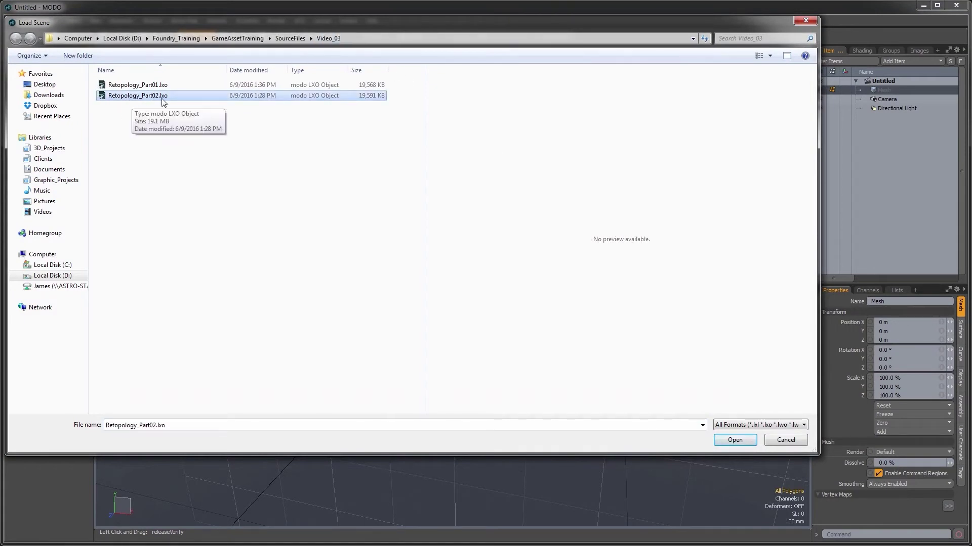
pyautogui.click(734, 440)
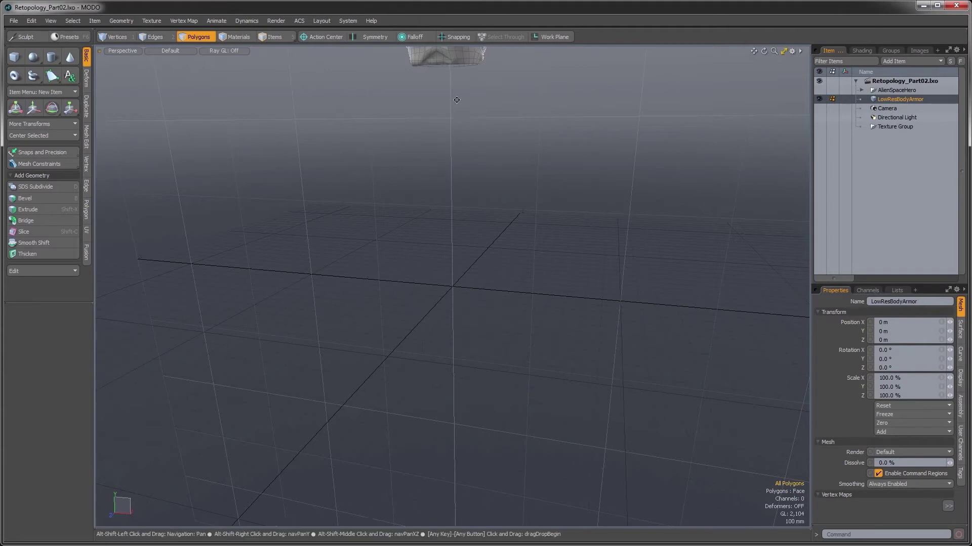
# - Add a new empty mesh item to the scene and hide the LowResBodyArmor mesh
pyautogui.press('a')
pyautogui.keyDown('ctrl'); pyautogui.keyDown('alt'); pyautogui.moveTo(520, 224); pyautogui.dragTo(527, 224); pyautogui.keyUp('alt'); pyautogui.keyUp('ctrl')
pyautogui.keyDown('alt'); pyautogui.keyDown('shift'); pyautogui.moveTo(527, 225); pyautogui.dragTo(513, 270); pyautogui.keyUp('shift'); pyautogui.keyUp('alt')
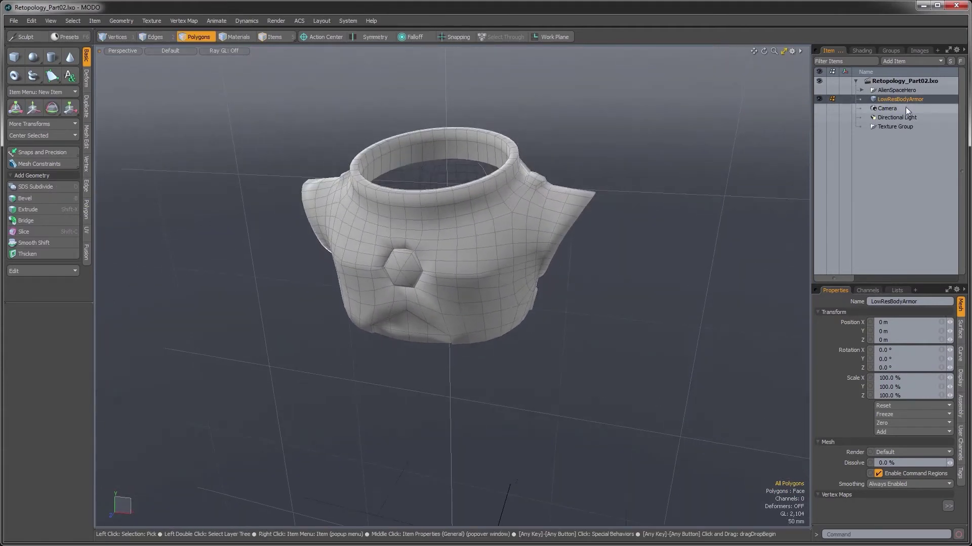
pyautogui.press('n')
pyautogui.click(823, 107)
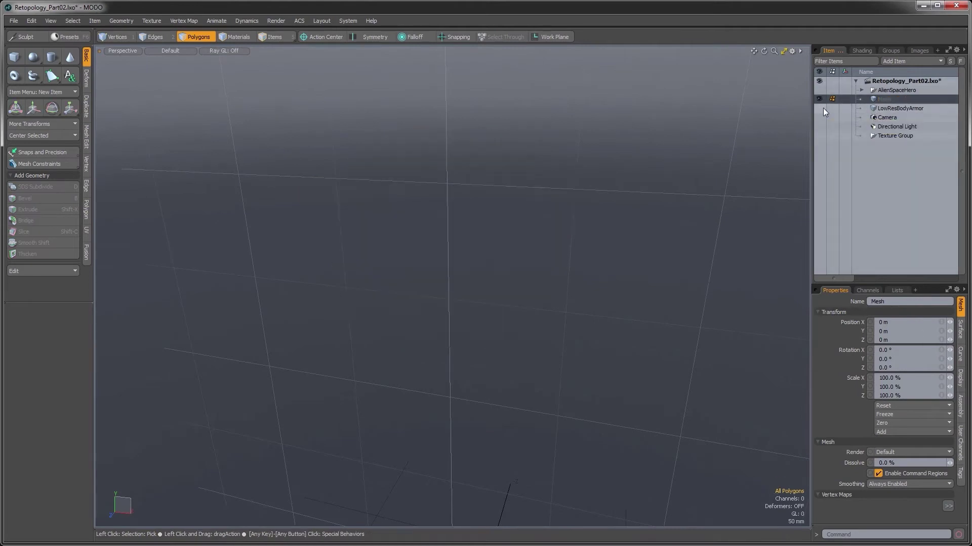
# - Start saving the scene as a new file and create a Video_05 folder inside SourceFiles to hold it
pyautogui.click(13, 20)
pyautogui.click(28, 124)
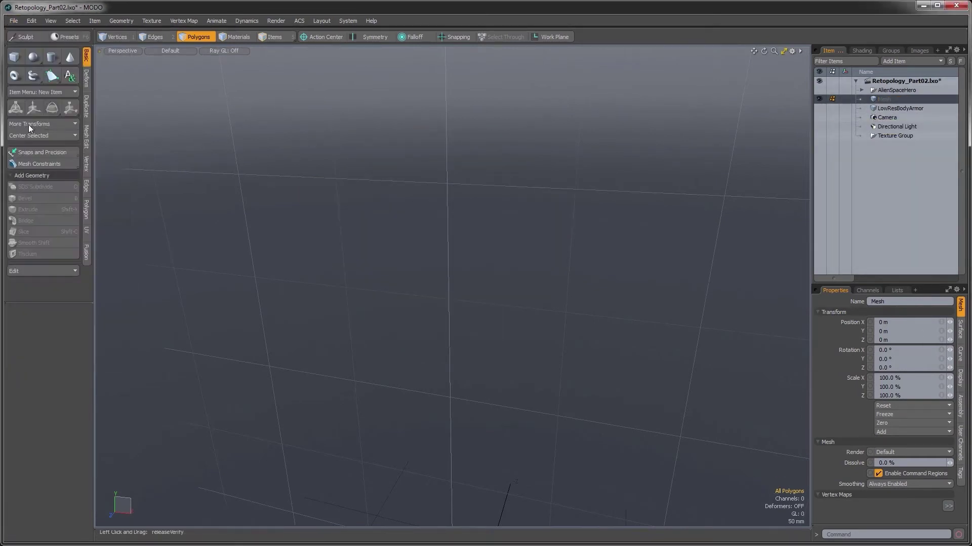
pyautogui.click(293, 38)
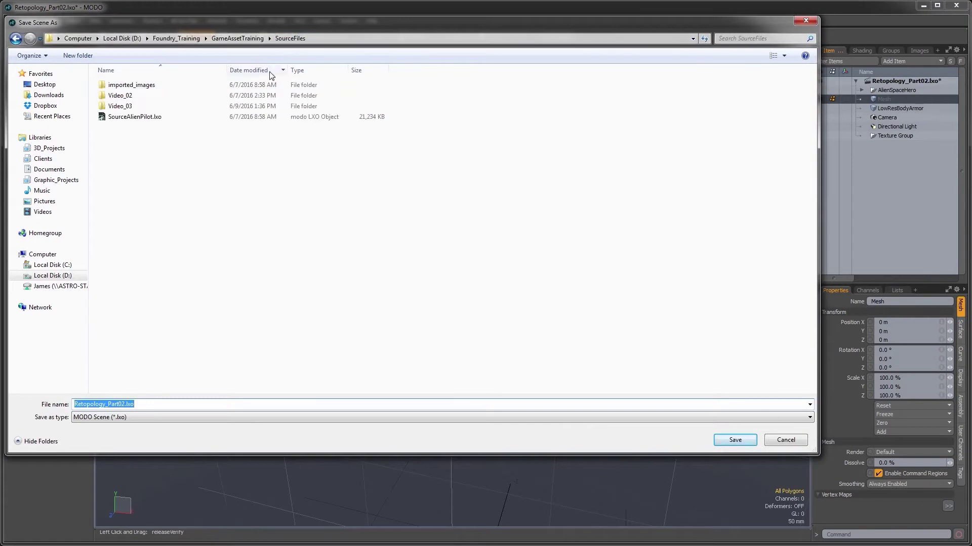
pyautogui.click(81, 56)
pyautogui.write('Video_05')
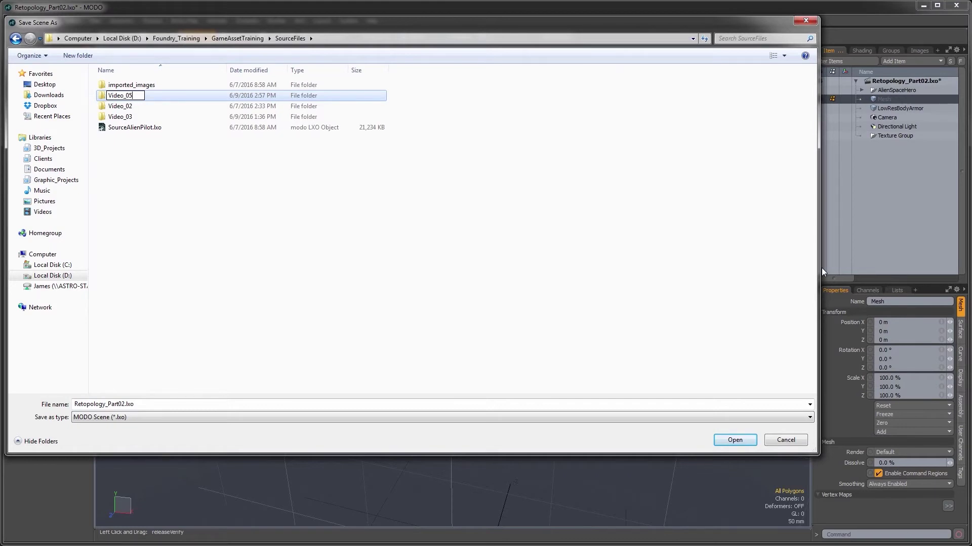
pyautogui.press('Return')
pyautogui.press('Return')
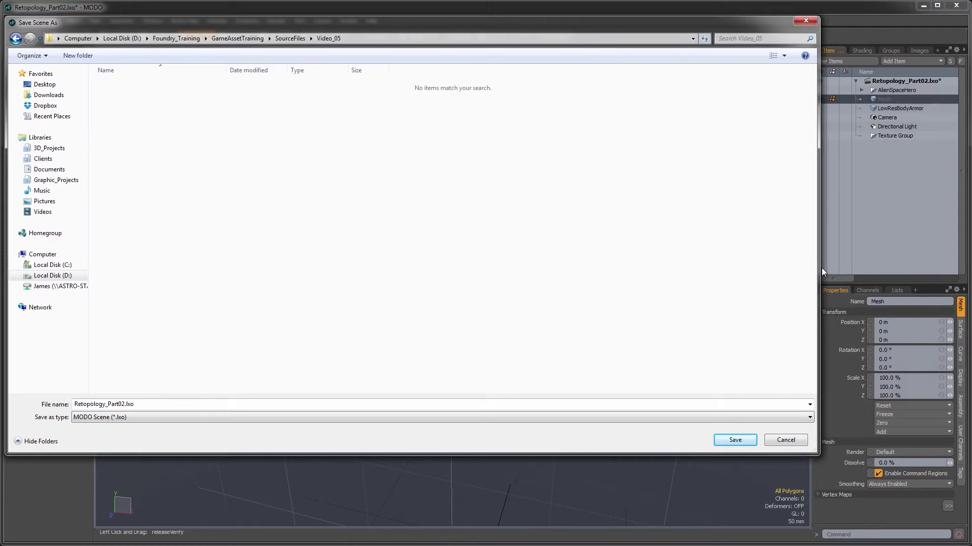
# - Save the scene in the Video_05 folder under the name Flightsuit.lxo
pyautogui.click(136, 407)
pyautogui.moveTo(125, 405); pyautogui.dragTo(40, 415)
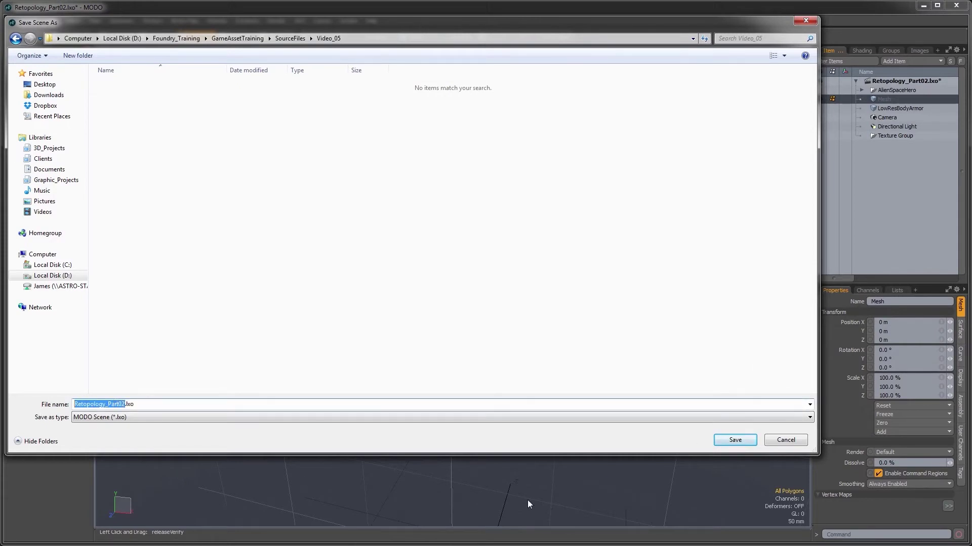
pyautogui.write('Flig')
pyautogui.write('htsuit')
pyautogui.press('Return')
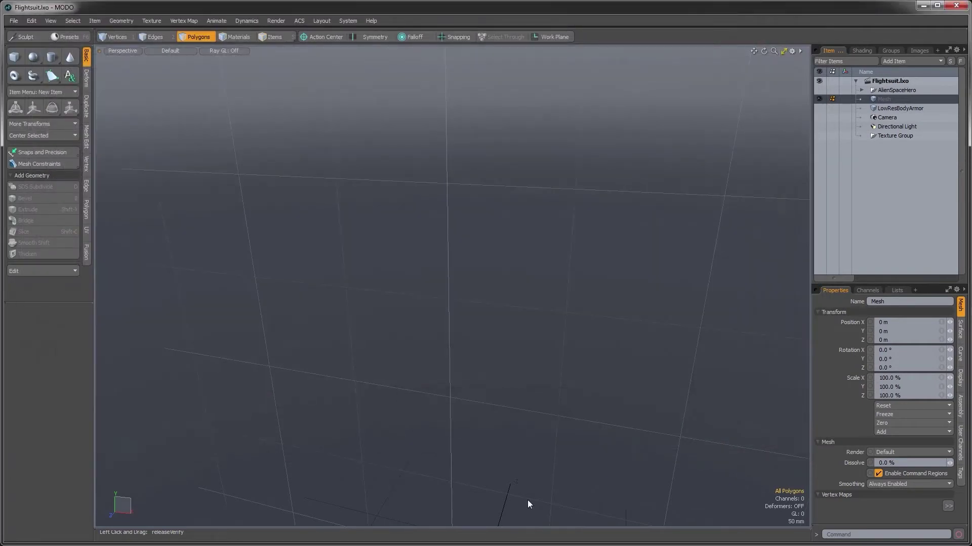
# - Show the AlienSpaceHero group with its Flightsuit mesh, hide ChestArmor, and collapse the group
pyautogui.keyDown('alt'); pyautogui.moveTo(571, 265); pyautogui.dragTo(593, 247); pyautogui.keyUp('alt')
pyautogui.click(819, 90)
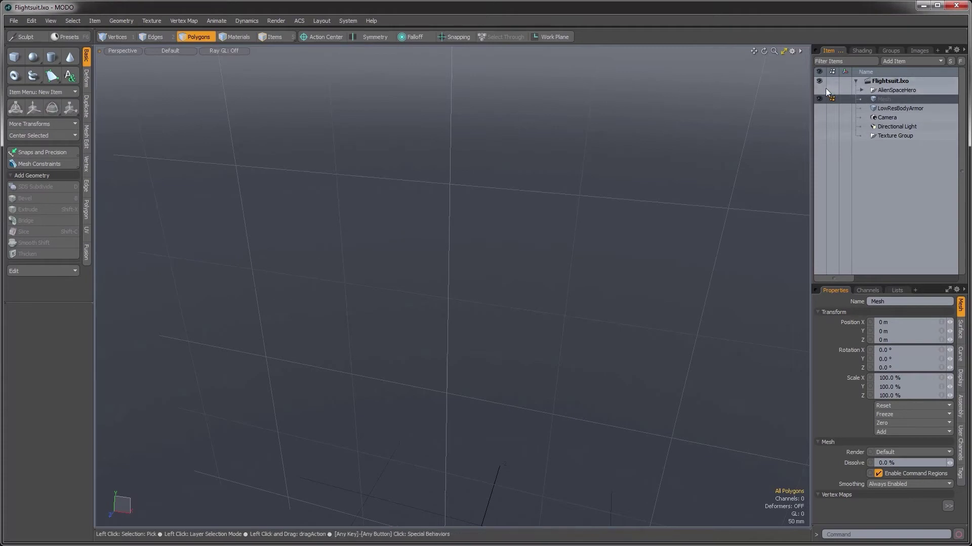
pyautogui.click(861, 90)
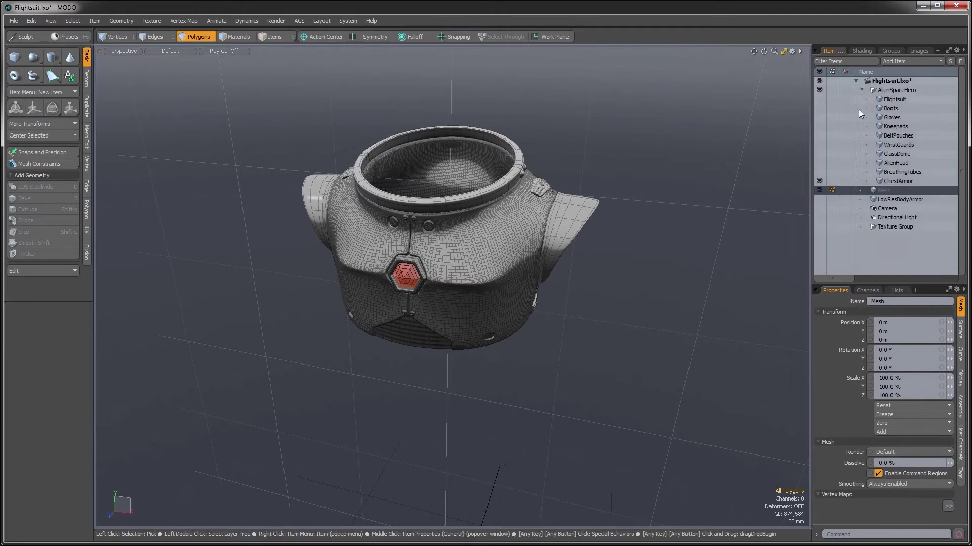
pyautogui.click(820, 98)
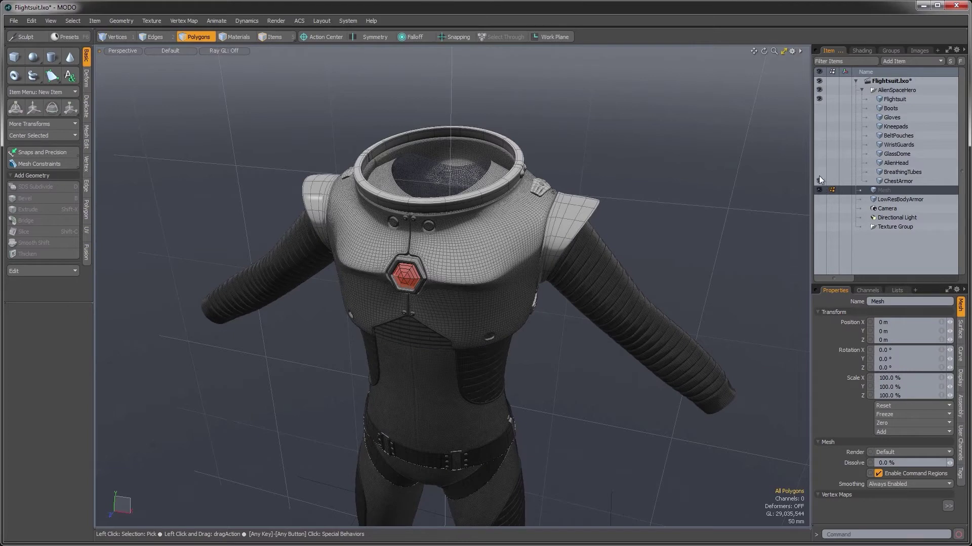
pyautogui.click(820, 181)
pyautogui.click(861, 90)
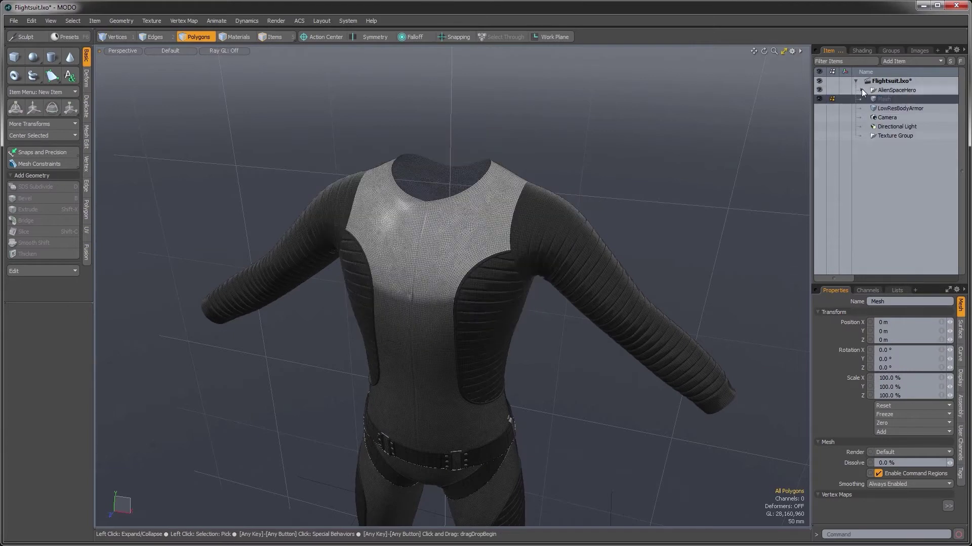
# - Draw a vertical cylinder primitive in front of the character's left leg, about 78 mm in radius and 896 mm tall
pyautogui.moveTo(494, 281)
pyautogui.keyDown('alt'); pyautogui.mouseDown()
pyautogui.moveTo(505, 208)
pyautogui.moveTo(485, 265)
pyautogui.moveTo(431, 294)
pyautogui.moveTo(573, 256)
pyautogui.moveTo(388, 336)
pyautogui.moveTo(451, 330)
pyautogui.moveTo(429, 286)
pyautogui.moveTo(451, 353)
pyautogui.moveTo(508, 334)
pyautogui.moveTo(498, 289)
pyautogui.mouseUp(); pyautogui.keyUp('alt')
pyautogui.keyDown('ctrl'); pyautogui.keyDown('alt'); pyautogui.moveTo(499, 288); pyautogui.dragTo(440, 403); pyautogui.keyUp('alt'); pyautogui.keyUp('ctrl')
pyautogui.keyDown('alt'); pyautogui.moveTo(440, 402); pyautogui.dragTo(475, 477); pyautogui.keyUp('alt')
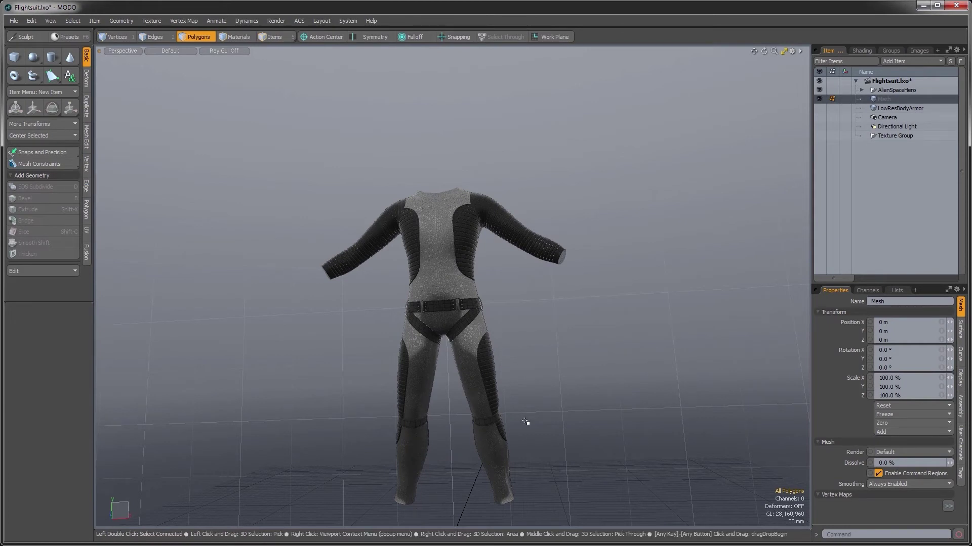
pyautogui.moveTo(451, 318)
pyautogui.keyDown('ctrl'); pyautogui.keyDown('alt'); pyautogui.mouseDown()
pyautogui.moveTo(445, 347)
pyautogui.moveTo(479, 340)
pyautogui.moveTo(504, 349)
pyautogui.moveTo(459, 307)
pyautogui.mouseUp(); pyautogui.keyUp('alt'); pyautogui.keyUp('ctrl')
pyautogui.keyDown('alt'); pyautogui.moveTo(581, 346); pyautogui.dragTo(472, 294); pyautogui.keyUp('alt')
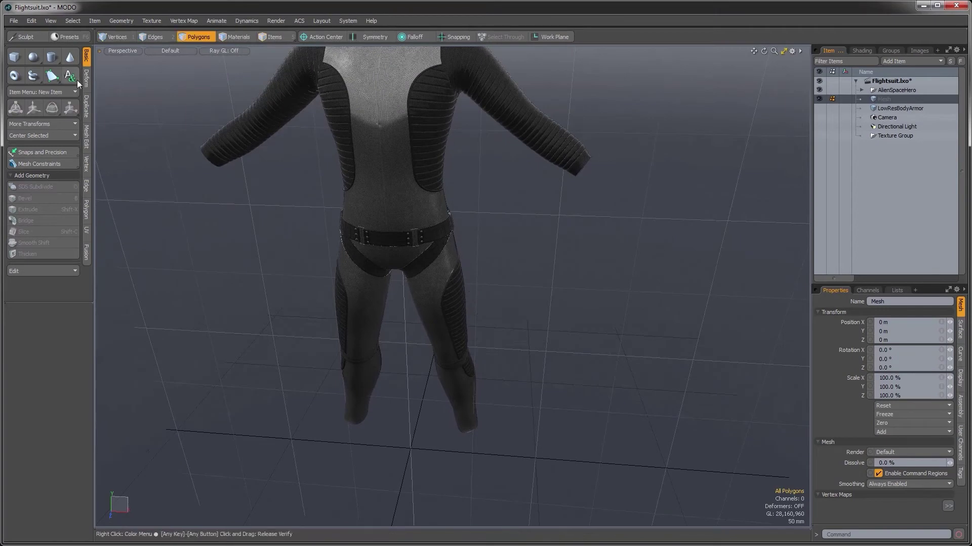
pyautogui.moveTo(367, 222)
pyautogui.keyDown('alt'); pyautogui.mouseDown()
pyautogui.moveTo(329, 223)
pyautogui.moveTo(344, 248)
pyautogui.mouseUp(); pyautogui.keyUp('alt')
pyautogui.click(51, 57)
pyautogui.moveTo(446, 341)
pyautogui.keyDown('ctrl'); pyautogui.mouseDown()
pyautogui.moveTo(476, 346)
pyautogui.moveTo(482, 379)
pyautogui.moveTo(414, 145)
pyautogui.moveTo(418, 189)
pyautogui.moveTo(363, 287)
pyautogui.moveTo(384, 483)
pyautogui.mouseUp(); pyautogui.keyUp('ctrl')
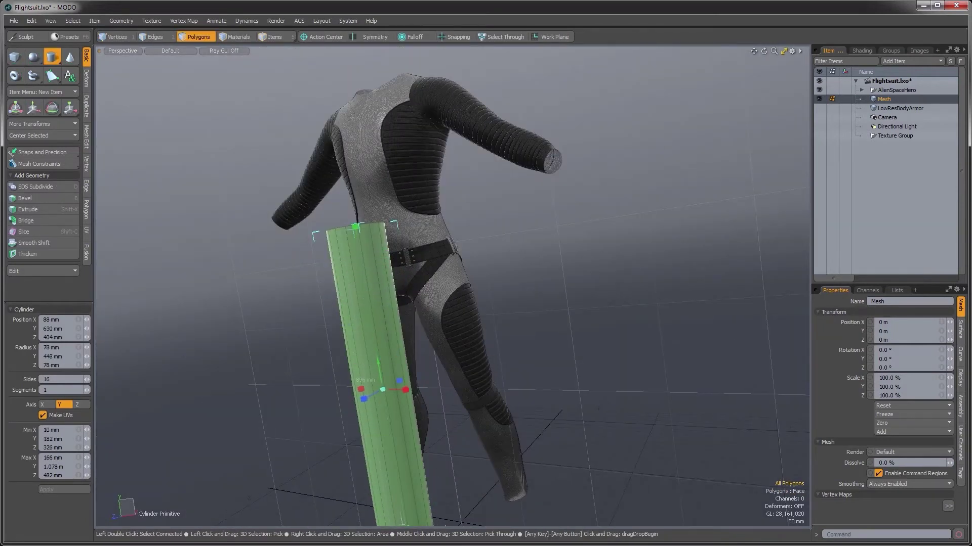
# - Reduce the cylinder to 8 sides and drop the cylinder tool
pyautogui.keyDown('alt'); pyautogui.keyDown('shift'); pyautogui.moveTo(352, 431); pyautogui.dragTo(405, 332); pyautogui.keyUp('shift'); pyautogui.keyUp('alt')
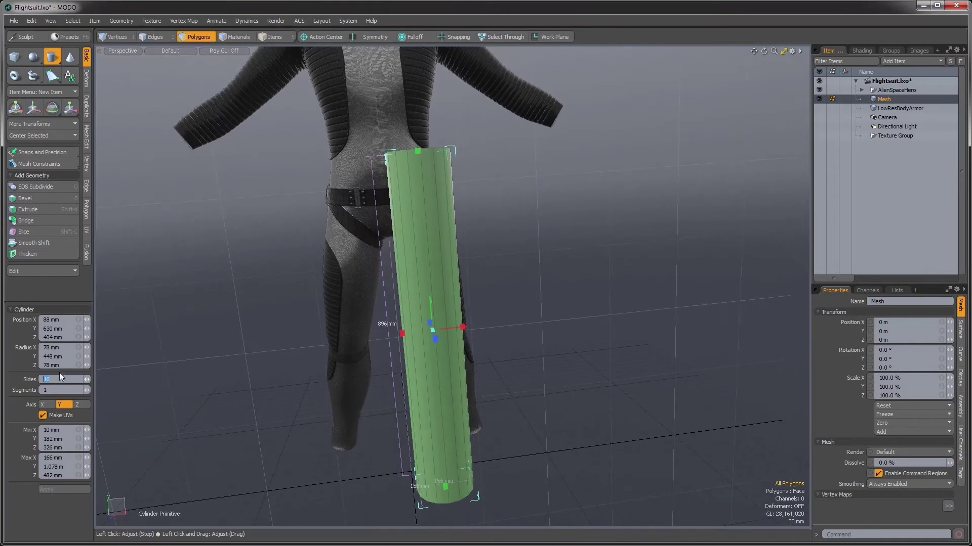
pyautogui.press('Return')
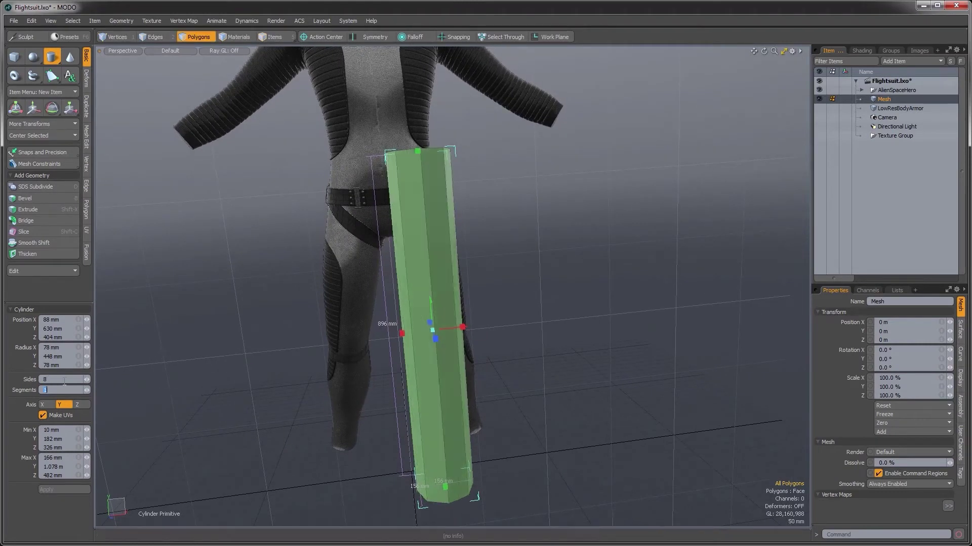
pyautogui.keyDown('alt'); pyautogui.moveTo(405, 357); pyautogui.dragTo(442, 356); pyautogui.keyUp('alt')
pyautogui.keyDown('alt'); pyautogui.moveTo(449, 216); pyautogui.dragTo(443, 253); pyautogui.keyUp('alt')
pyautogui.press('q')
# - Move the cylinder's top cap polygon to the top of the left thigh and scale it to about 164% in X and Z
pyautogui.click(381, 208)
pyautogui.keyDown('alt'); pyautogui.moveTo(382, 209); pyautogui.dragTo(385, 275); pyautogui.keyUp('alt')
pyautogui.press('y')
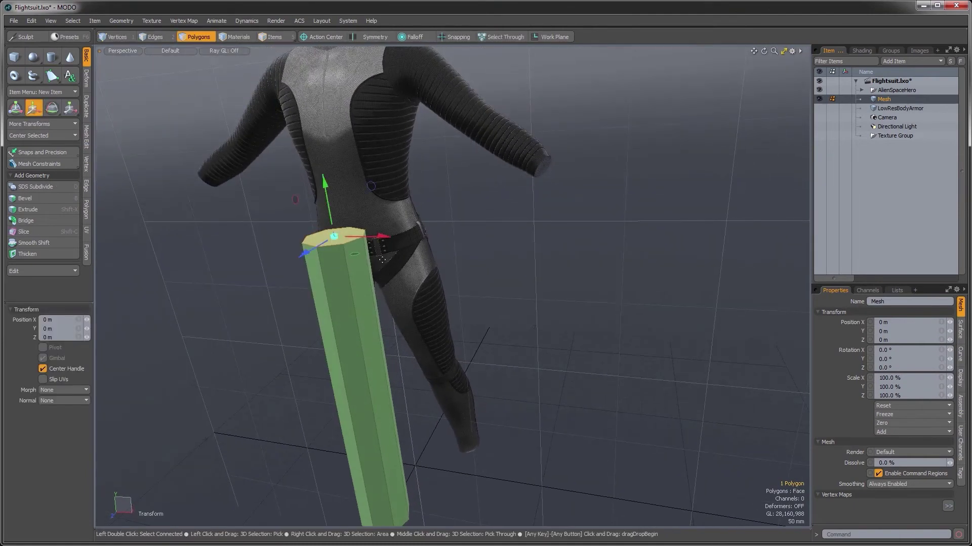
pyautogui.moveTo(295, 204); pyautogui.dragTo(453, 316)
pyautogui.press('r')
pyautogui.keyDown('alt'); pyautogui.moveTo(376, 290); pyautogui.dragTo(420, 261); pyautogui.keyUp('alt')
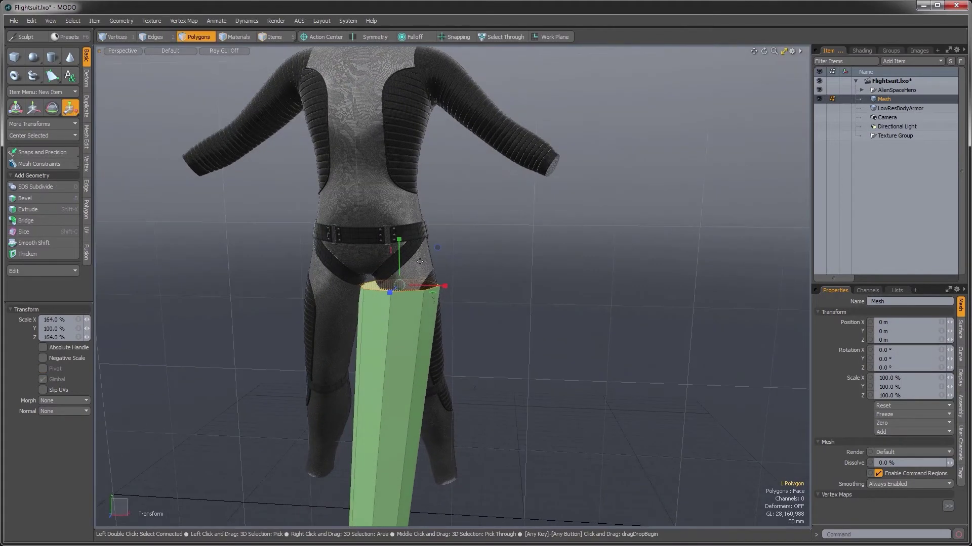
# - Set the action center to Local and rotate the top cap about 23° to follow the slope of the hip
pyautogui.hotkey('alt', 'a')
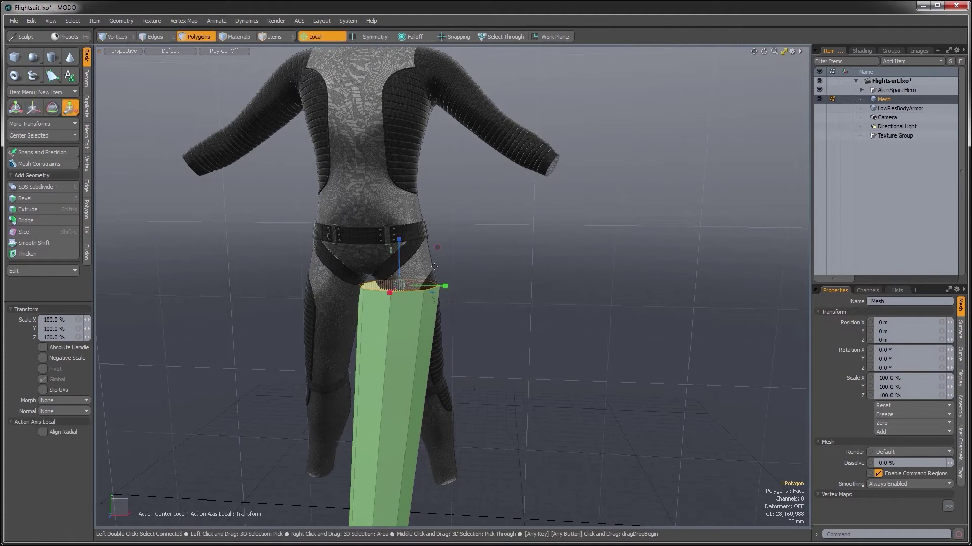
pyautogui.press('e')
pyautogui.moveTo(445, 269); pyautogui.dragTo(432, 256)
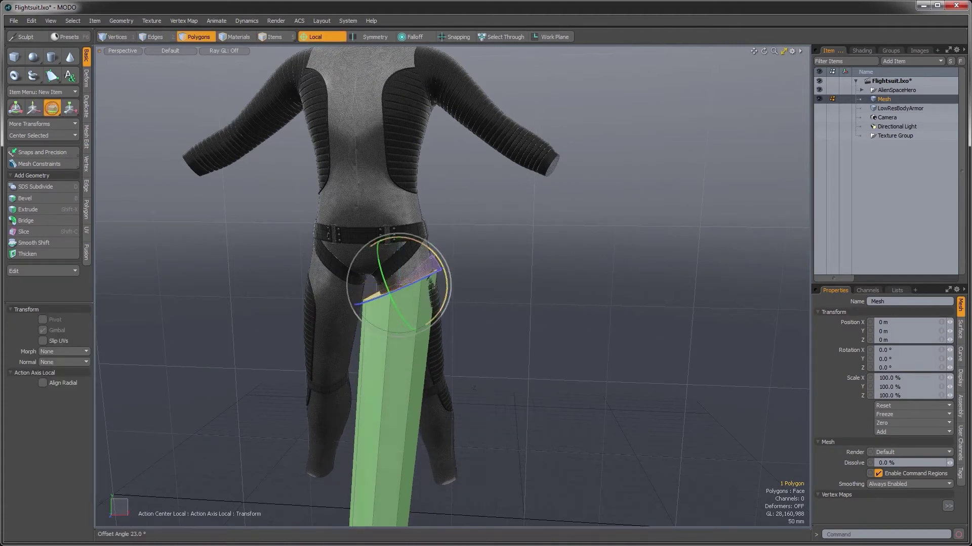
# - Move the tilted top cap so that it encloses the top of the left thigh just below the belt strap
pyautogui.keyDown('alt'); pyautogui.moveTo(460, 299); pyautogui.dragTo(511, 382); pyautogui.keyUp('alt')
pyautogui.hotkey('shift', 'a')
pyautogui.scroll(-3, 463, 334)
pyautogui.press('w')
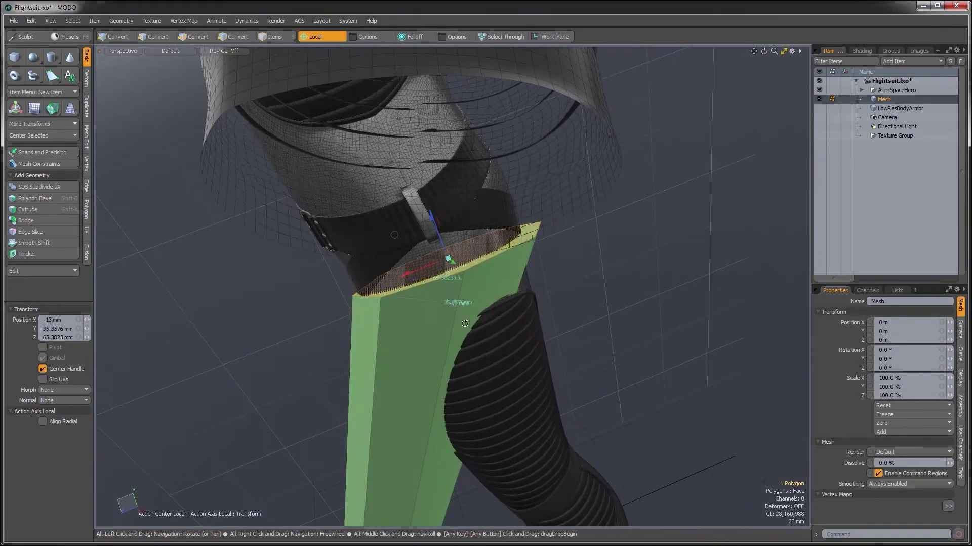
pyautogui.moveTo(421, 269); pyautogui.dragTo(445, 147)
pyautogui.press('Escape')
pyautogui.press('Escape')
# - Select the cylinder's bottom cap and move it to the left leg's ankle opening
pyautogui.keyDown('alt'); pyautogui.moveTo(405, 365); pyautogui.dragTo(343, 368); pyautogui.keyUp('alt')
pyautogui.click(385, 346)
pyautogui.press('y')
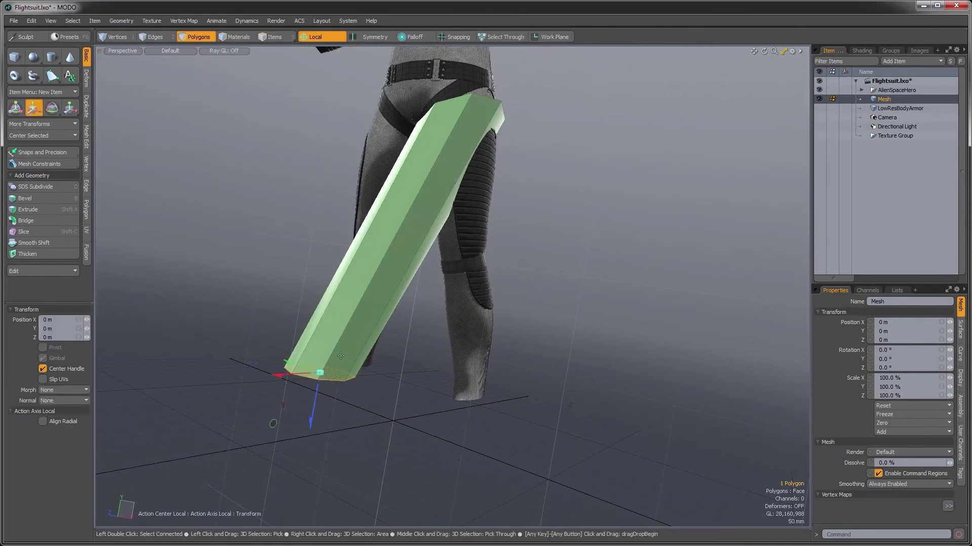
pyautogui.moveTo(287, 379); pyautogui.dragTo(445, 366)
pyautogui.keyDown('alt'); pyautogui.moveTo(445, 366); pyautogui.dragTo(427, 430); pyautogui.keyUp('alt')
pyautogui.press('space')
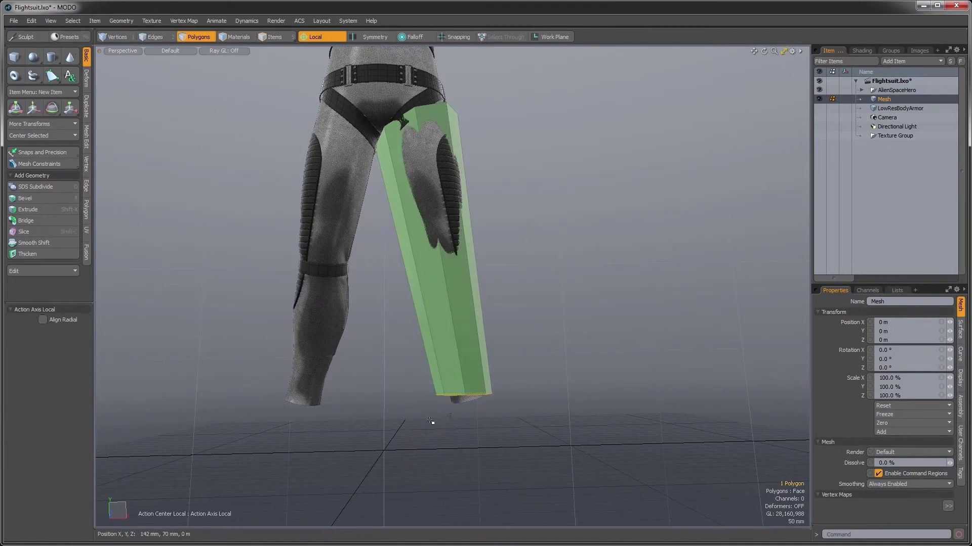
# - Rotate the bottom cap in the front view to match the angle of the flightsuit's ankle opening
pyautogui.hotkey('ctrl', 'space')
pyautogui.click(473, 419)
pyautogui.keyDown('alt'); pyautogui.keyDown('shift'); pyautogui.moveTo(495, 431); pyautogui.dragTo(473, 412); pyautogui.keyUp('shift'); pyautogui.keyUp('alt')
pyautogui.press('e')
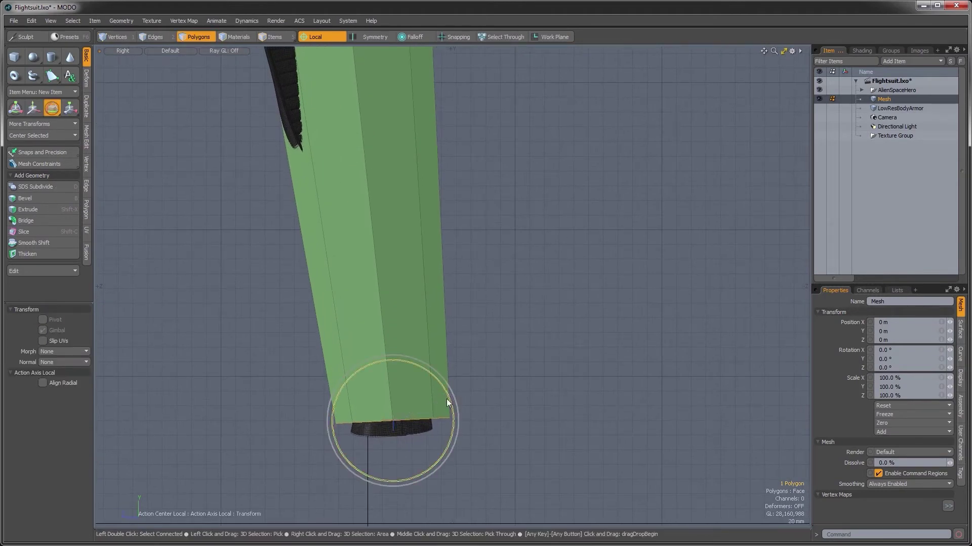
pyautogui.hotkey('ctrl', 'space')
pyautogui.click(455, 419)
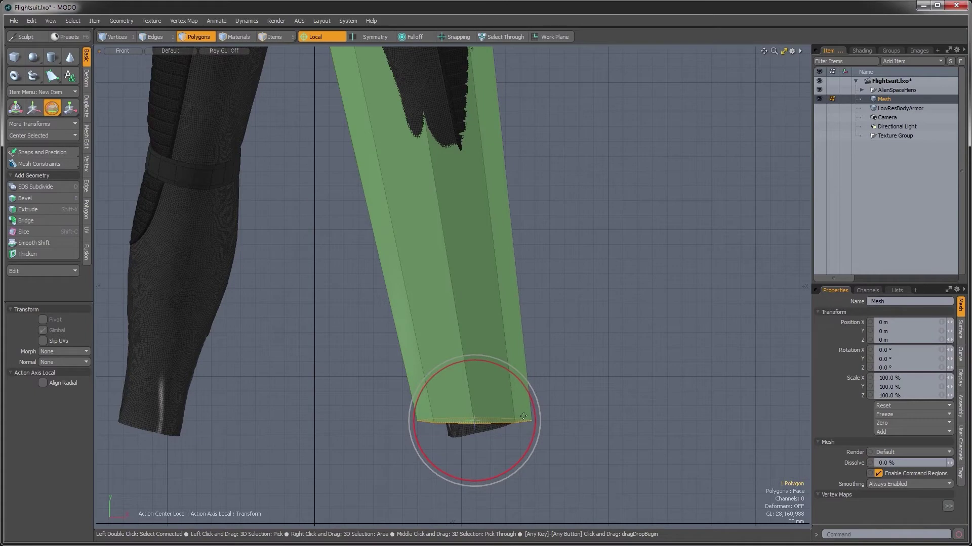
pyautogui.hotkey('ctrl', 'space')
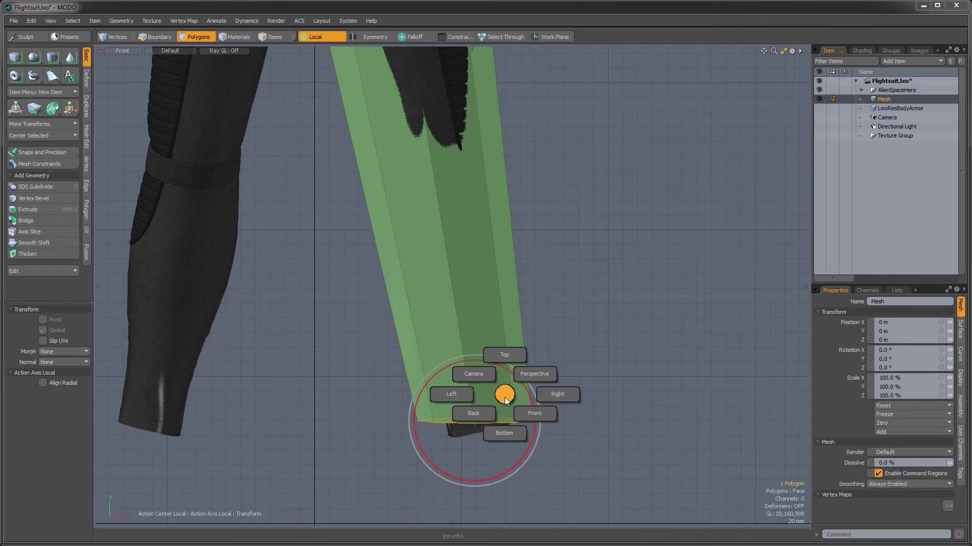
pyautogui.hotkey('ctrl', 'space')
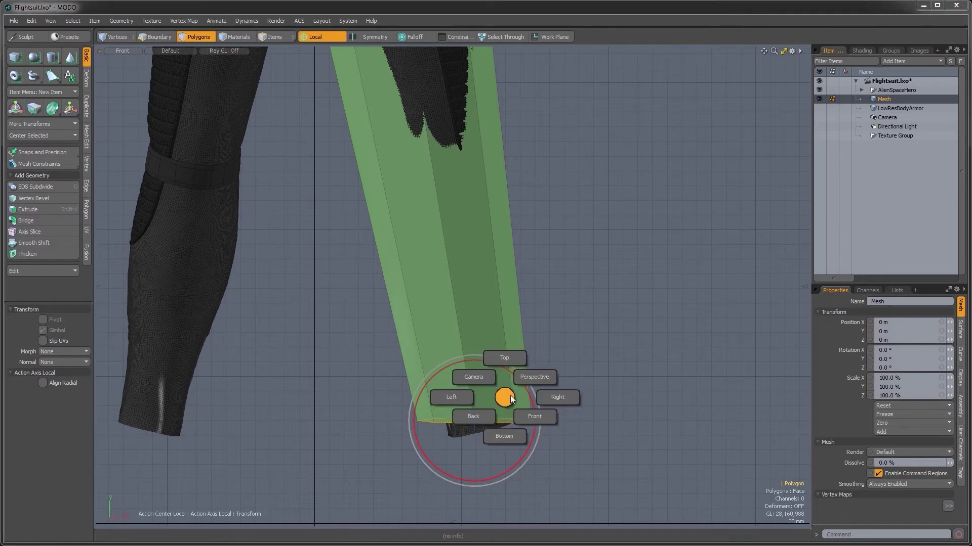
pyautogui.moveTo(527, 418); pyautogui.dragTo(529, 408)
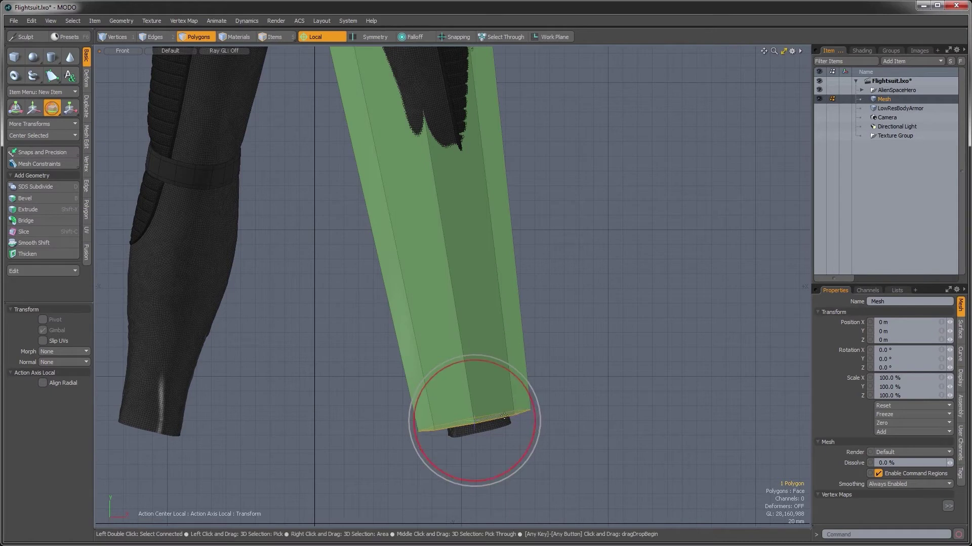
# - Shift the bottom cap to center it on the ankle opening and fine-tune its rotation
pyautogui.press('w')
pyautogui.moveTo(435, 471); pyautogui.dragTo(442, 481)
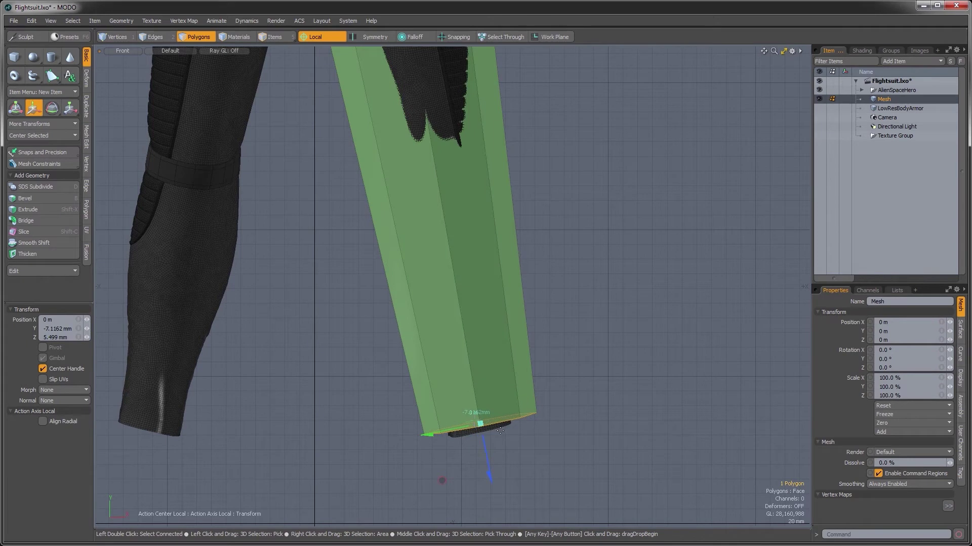
pyautogui.press('e')
pyautogui.moveTo(535, 443); pyautogui.dragTo(538, 443)
pyautogui.scroll(-3, 536, 359)
# - Finish transforming the bottom cap, deselect it, and return to a perspective view with polygon selection active
pyautogui.keyDown('alt'); pyautogui.moveTo(550, 273); pyautogui.dragTo(505, 328); pyautogui.keyUp('alt')
pyautogui.press('q')
pyautogui.click(538, 295)
pyautogui.keyDown('alt'); pyautogui.moveTo(538, 295); pyautogui.dragTo(495, 317); pyautogui.keyUp('alt')
pyautogui.hotkey('ctrl', 'space')
pyautogui.keyDown('alt'); pyautogui.moveTo(518, 301); pyautogui.dragTo(438, 329); pyautogui.keyUp('alt')
pyautogui.press('1')
pyautogui.press('2')
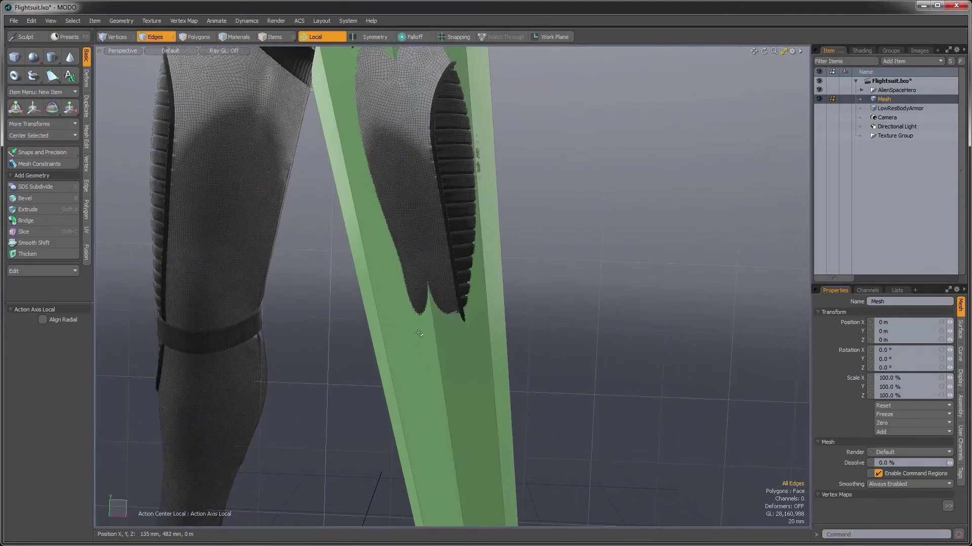
pyautogui.press('3')
pyautogui.moveTo(473, 332)
pyautogui.keyDown('ctrl'); pyautogui.keyDown('alt'); pyautogui.mouseDown()
pyautogui.moveTo(233, 338)
pyautogui.moveTo(678, 315)
pyautogui.moveTo(479, 300)
pyautogui.moveTo(465, 342)
pyautogui.mouseUp(); pyautogui.keyUp('alt'); pyautogui.keyUp('ctrl')
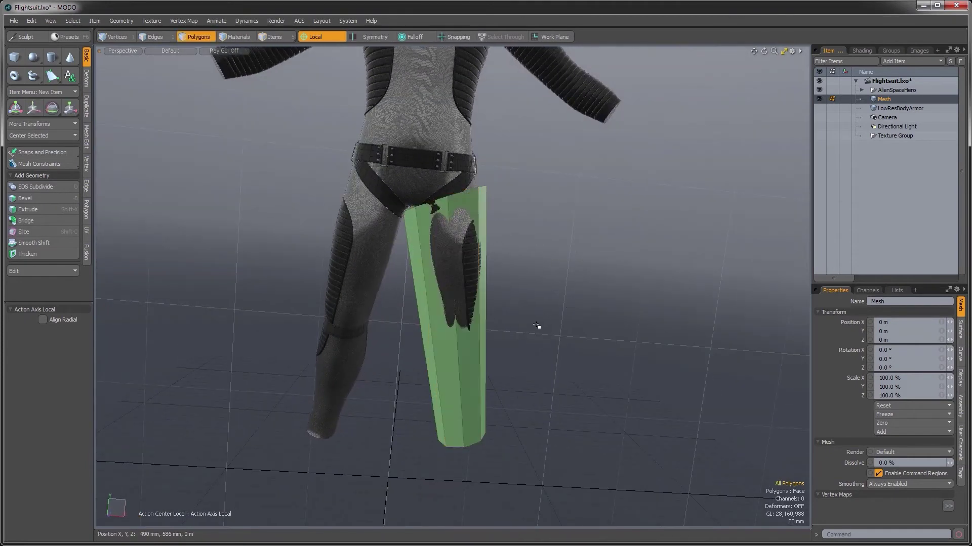
# - Loop-slice the cylinder's side faces into a series of evenly spaced horizontal segments along the whole leg
pyautogui.scroll(3, 492, 337)
pyautogui.keyDown('alt'); pyautogui.keyDown('shift'); pyautogui.moveTo(510, 321); pyautogui.dragTo(540, 293); pyautogui.keyUp('shift'); pyautogui.keyUp('alt')
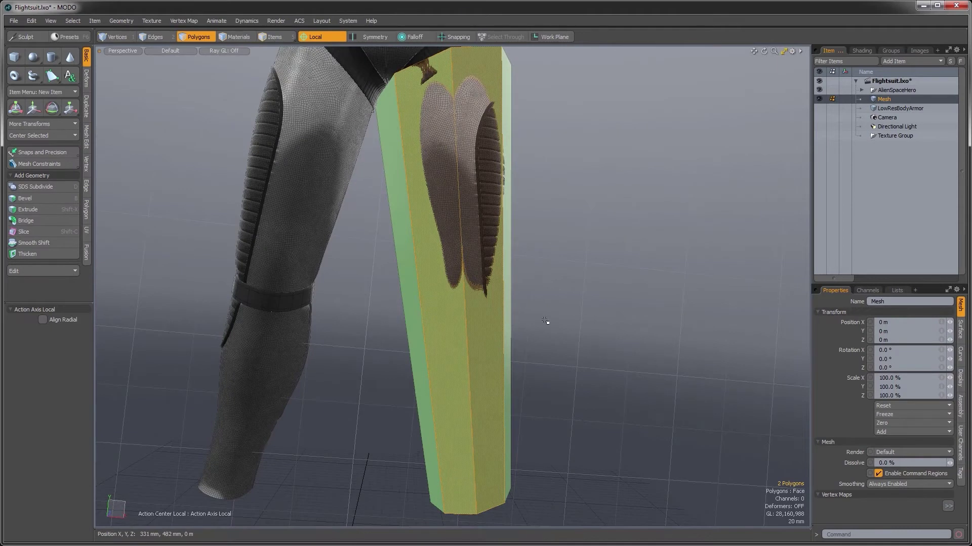
pyautogui.hotkey('alt', 'c')
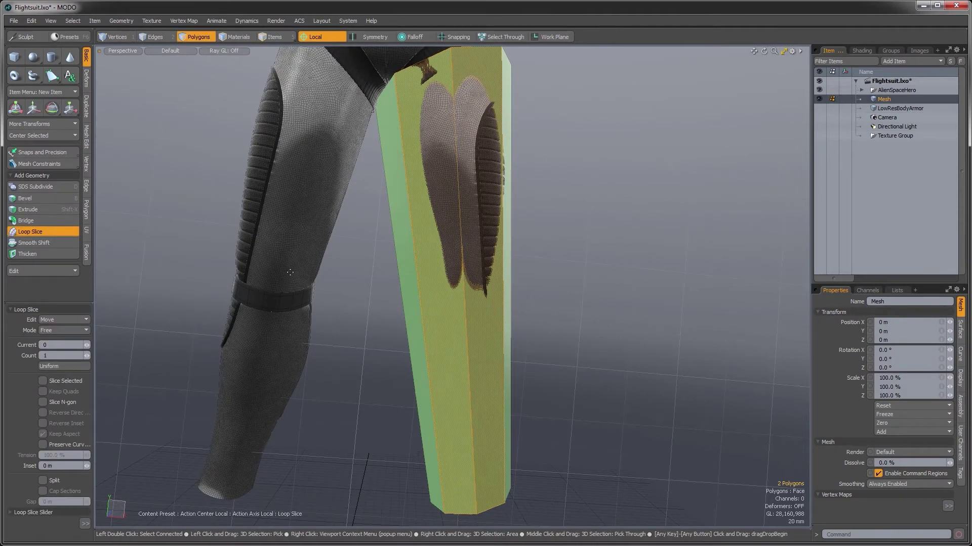
pyautogui.click(403, 320)
pyautogui.keyDown('alt'); pyautogui.moveTo(505, 238); pyautogui.dragTo(475, 268); pyautogui.keyUp('alt')
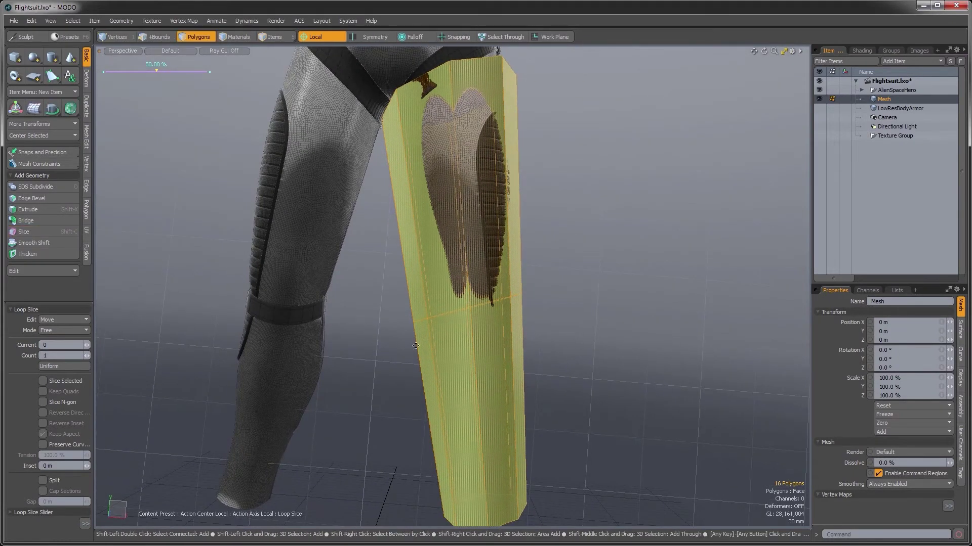
pyautogui.keyDown('alt'); pyautogui.keyDown('shift'); pyautogui.moveTo(408, 349); pyautogui.dragTo(435, 311); pyautogui.keyUp('shift'); pyautogui.keyUp('alt')
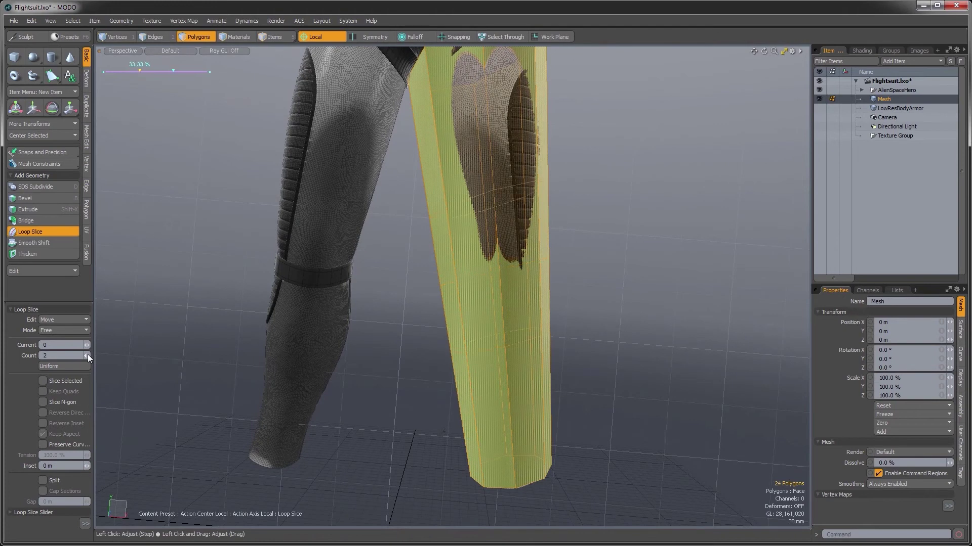
pyautogui.click(536, 338)
pyautogui.keyDown('alt'); pyautogui.moveTo(492, 318); pyautogui.dragTo(646, 310); pyautogui.keyUp('alt')
pyautogui.press('q')
pyautogui.press('Escape')
# - Select six polygons where the suit pokes through the front of the thigh and push them outward about 10 mm
pyautogui.click(462, 206)
pyautogui.keyDown('ctrl'); pyautogui.keyDown('alt'); pyautogui.moveTo(481, 189); pyautogui.dragTo(496, 201); pyautogui.keyUp('alt'); pyautogui.keyUp('ctrl')
pyautogui.keyDown('shift'); pyautogui.click(461, 193); pyautogui.keyUp('shift')
pyautogui.keyDown('shift'); pyautogui.click(489, 271); pyautogui.keyUp('shift')
pyautogui.keyDown('shift'); pyautogui.click(458, 279); pyautogui.keyUp('shift')
pyautogui.keyDown('ctrl'); pyautogui.keyDown('alt'); pyautogui.moveTo(464, 278); pyautogui.dragTo(483, 293); pyautogui.keyUp('alt'); pyautogui.keyUp('ctrl')
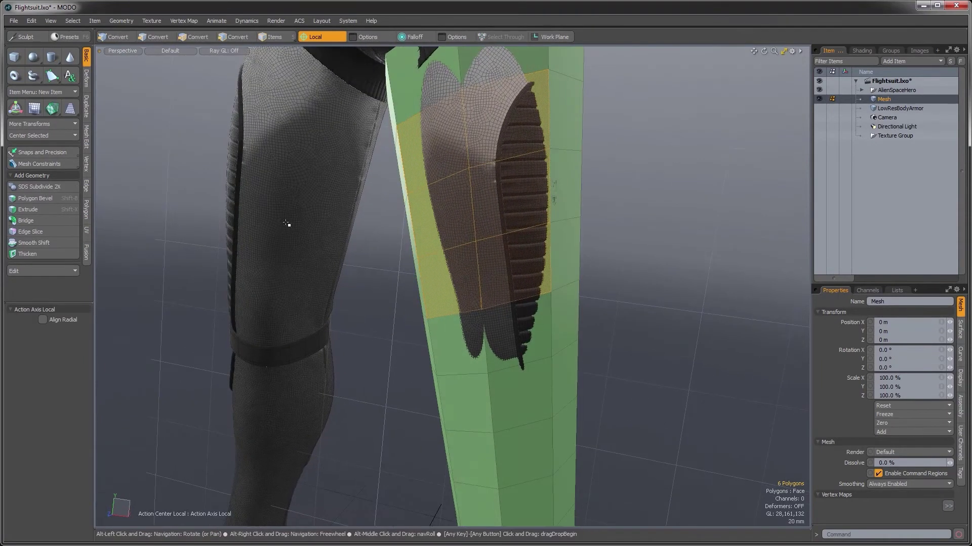
pyautogui.click(86, 80)
pyautogui.click(23, 200)
pyautogui.moveTo(439, 288); pyautogui.dragTo(496, 287)
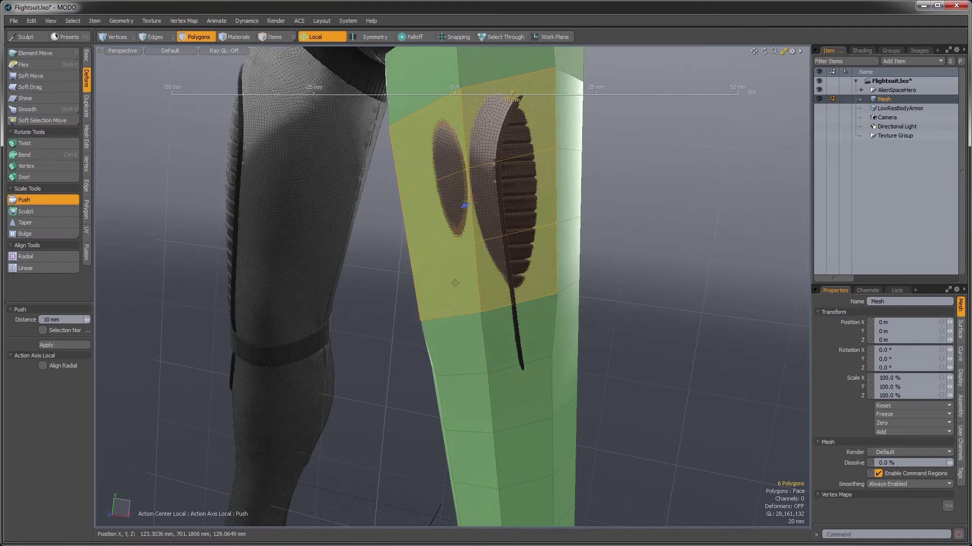
pyautogui.press('space')
# - Push the single polygon in the middle of the front thigh outward about 11.6 mm, then clear the selection
pyautogui.click(473, 210)
pyautogui.click(59, 203)
pyautogui.moveTo(503, 254); pyautogui.dragTo(571, 302)
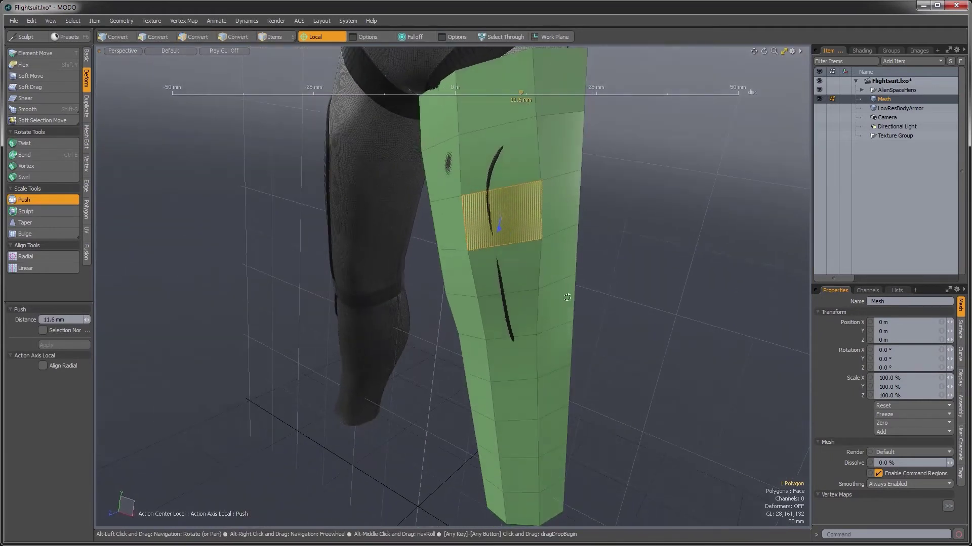
pyautogui.keyDown('alt'); pyautogui.moveTo(499, 225); pyautogui.dragTo(526, 249); pyautogui.keyUp('alt')
pyautogui.press('space')
pyautogui.click(601, 226)
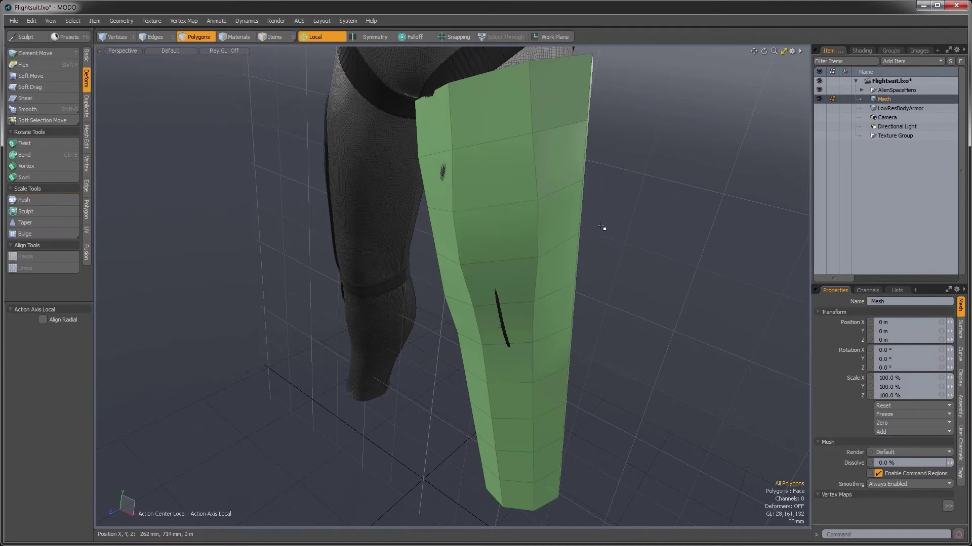
# - Push the polygon on the lower front thigh outward to cover the suit detail still poking through
pyautogui.keyDown('alt'); pyautogui.moveTo(601, 227); pyautogui.dragTo(556, 263); pyautogui.keyUp('alt')
pyautogui.click(511, 301)
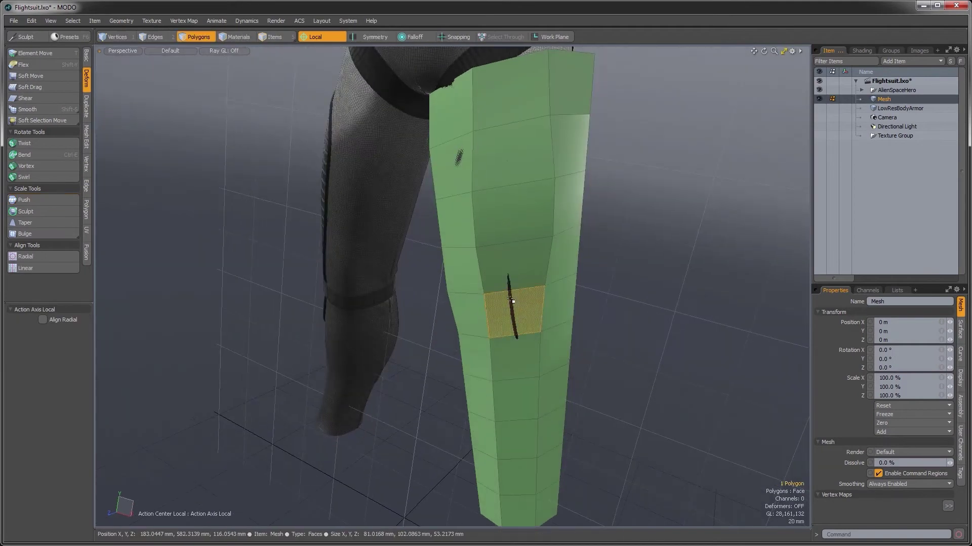
pyautogui.click(48, 200)
pyautogui.click(563, 368)
pyautogui.keyDown('alt'); pyautogui.moveTo(563, 309); pyautogui.dragTo(593, 238); pyautogui.keyUp('alt')
pyautogui.press('space')
# - Push the inner upper-thigh polygon outward to cover the small patch of suit showing through
pyautogui.click(483, 200)
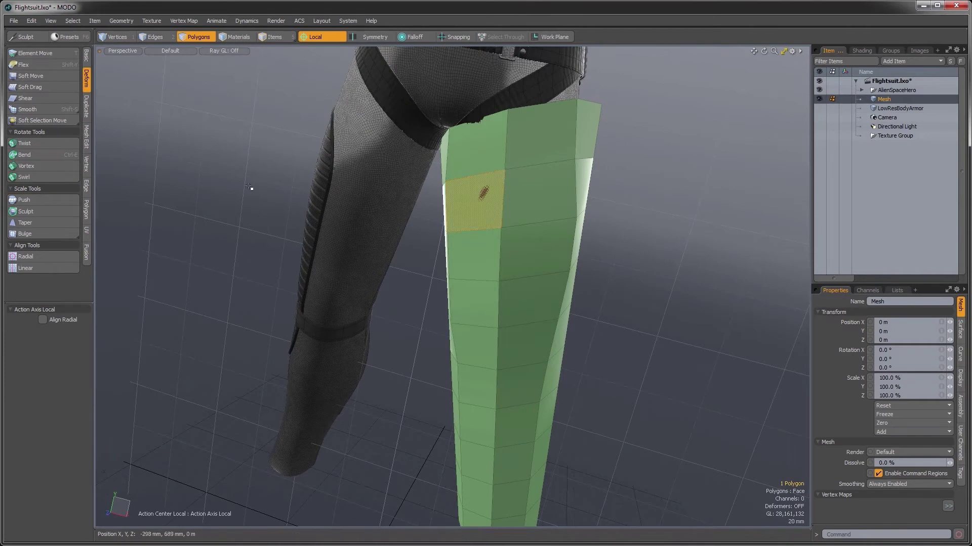
pyautogui.click(49, 200)
pyautogui.click(502, 256)
pyautogui.keyDown('alt'); pyautogui.moveTo(502, 256); pyautogui.dragTo(490, 153); pyautogui.keyUp('alt')
pyautogui.press('space')
# - Select an edge on the thigh's upper rim and push it outward to clear the suit
pyautogui.press('2')
pyautogui.click(483, 150)
pyautogui.moveTo(503, 276); pyautogui.dragTo(509, 304)
pyautogui.press('space')
# - Delete the cylinder's top and bottom cap polygons so both ends of the leg mesh are open
pyautogui.press('3')
pyautogui.click(457, 221)
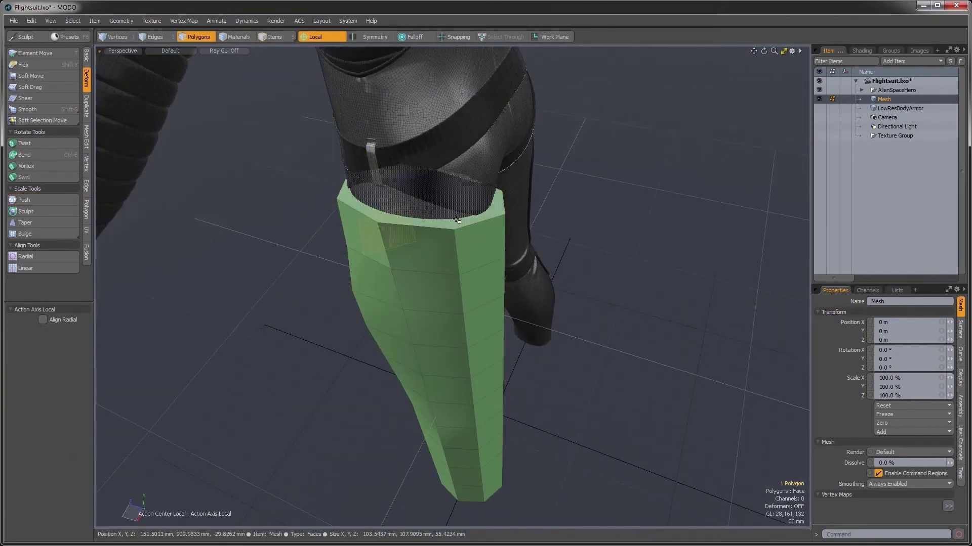
pyautogui.keyDown('alt'); pyautogui.moveTo(457, 221); pyautogui.dragTo(518, 213); pyautogui.keyUp('alt')
pyautogui.press('Delete')
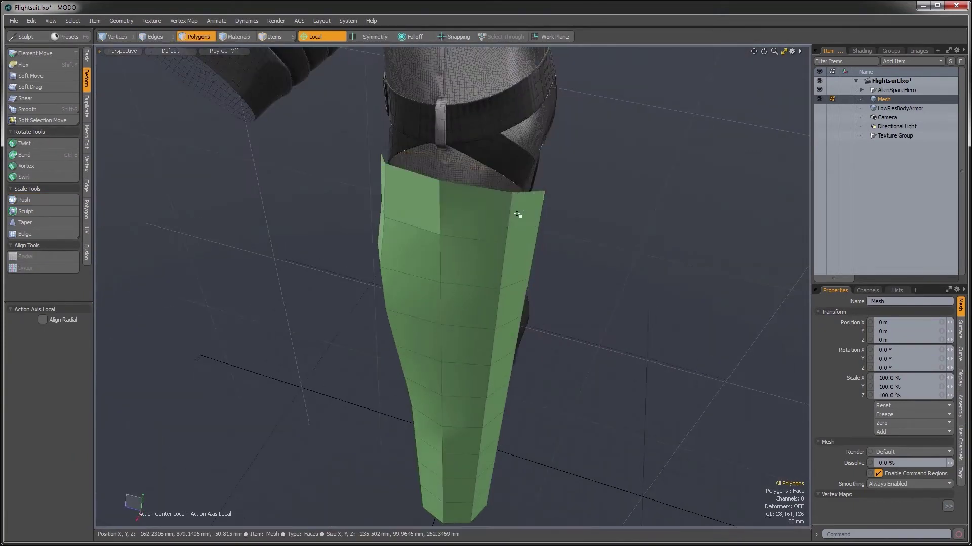
pyautogui.keyDown('alt'); pyautogui.moveTo(485, 355); pyautogui.dragTo(451, 188); pyautogui.keyUp('alt')
pyautogui.click(559, 423)
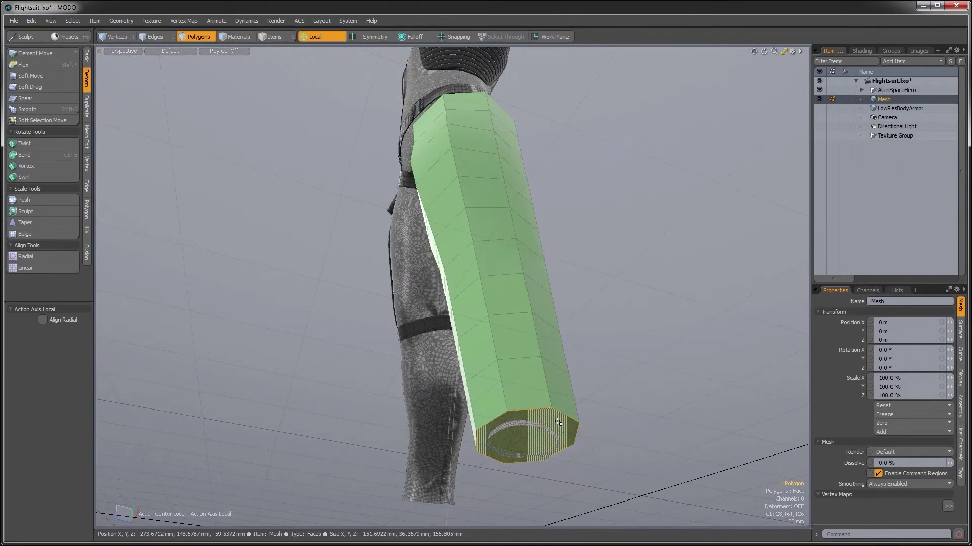
pyautogui.keyDown('alt'); pyautogui.moveTo(579, 264); pyautogui.dragTo(501, 238); pyautogui.keyUp('alt')
# - Convert the whole leg mesh to Catmull-Clark subdivision, with both the subdivision level and the render level set to 1
pyautogui.doubleClick(505, 234)
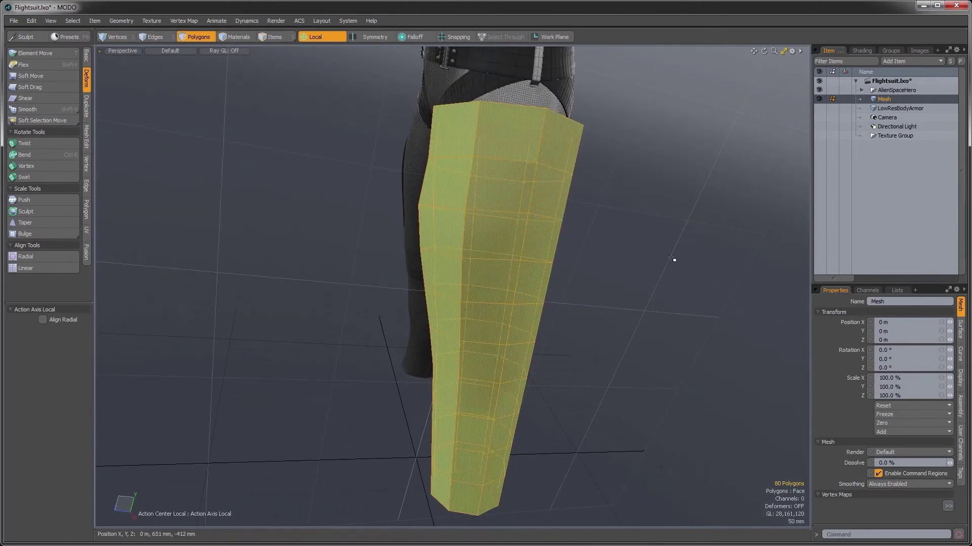
pyautogui.click(963, 332)
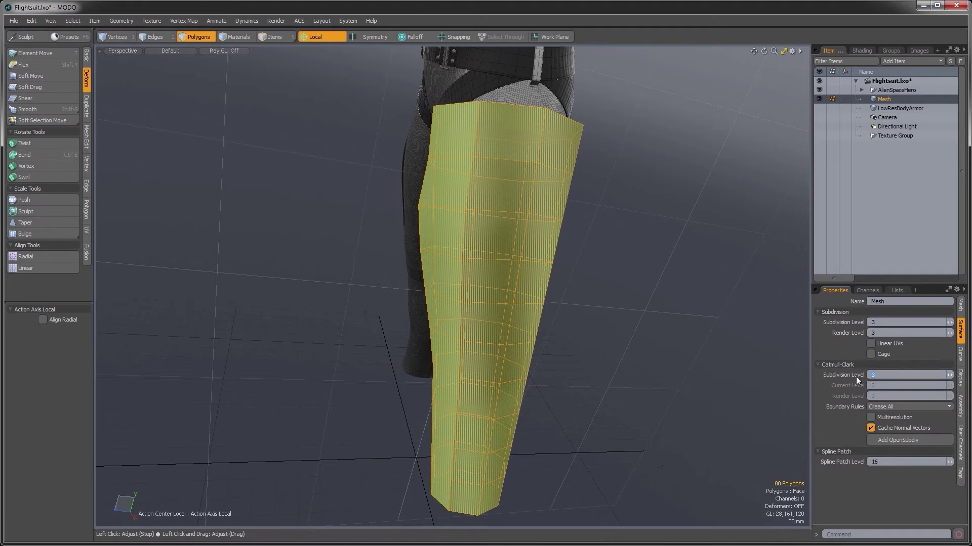
pyautogui.press('Return')
pyautogui.keyDown('alt'); pyautogui.moveTo(597, 393); pyautogui.dragTo(800, 381); pyautogui.keyUp('alt')
pyautogui.press('Tab')
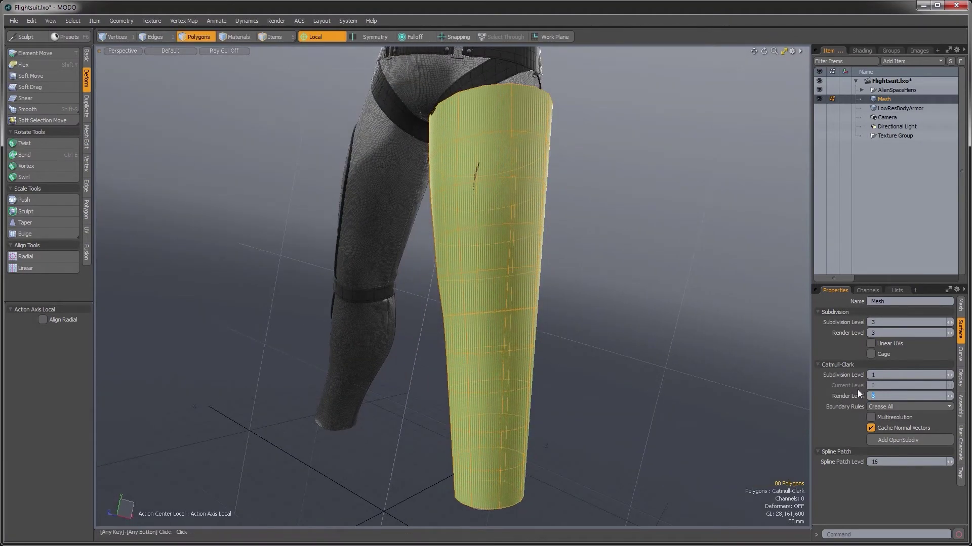
pyautogui.press('Return')
pyautogui.moveTo(601, 332)
pyautogui.keyDown('alt'); pyautogui.mouseDown()
pyautogui.moveTo(499, 249)
pyautogui.moveTo(511, 215)
pyautogui.moveTo(559, 349)
pyautogui.moveTo(510, 197)
pyautogui.moveTo(521, 244)
pyautogui.moveTo(553, 288)
pyautogui.moveTo(568, 258)
pyautogui.moveTo(524, 272)
pyautogui.moveTo(521, 232)
pyautogui.moveTo(585, 152)
pyautogui.moveTo(540, 310)
pyautogui.moveTo(609, 325)
pyautogui.mouseUp(); pyautogui.keyUp('alt')
pyautogui.scroll(-3, 509, 213)
pyautogui.press('space')
pyautogui.press('space')
pyautogui.press('3')
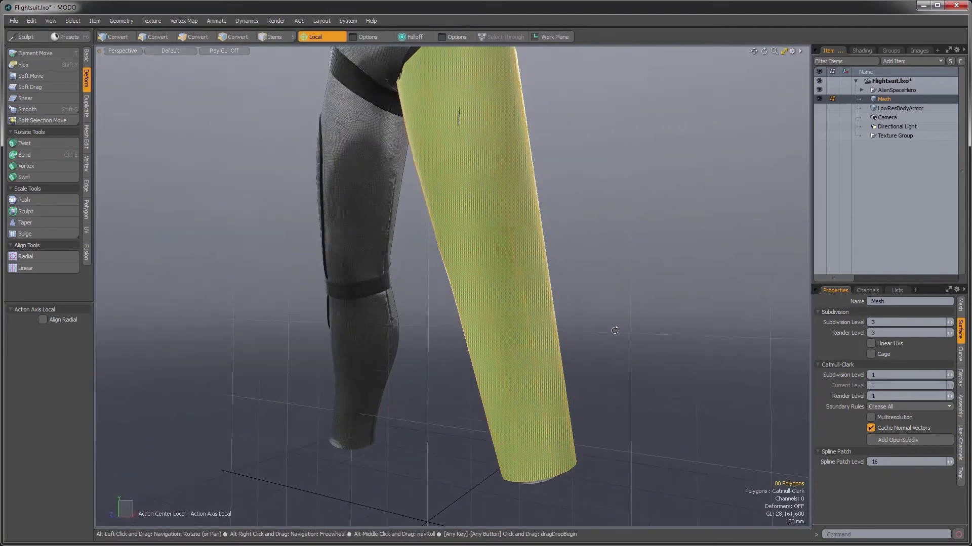
pyautogui.keyDown('alt'); pyautogui.moveTo(458, 304); pyautogui.dragTo(440, 294); pyautogui.keyUp('alt')
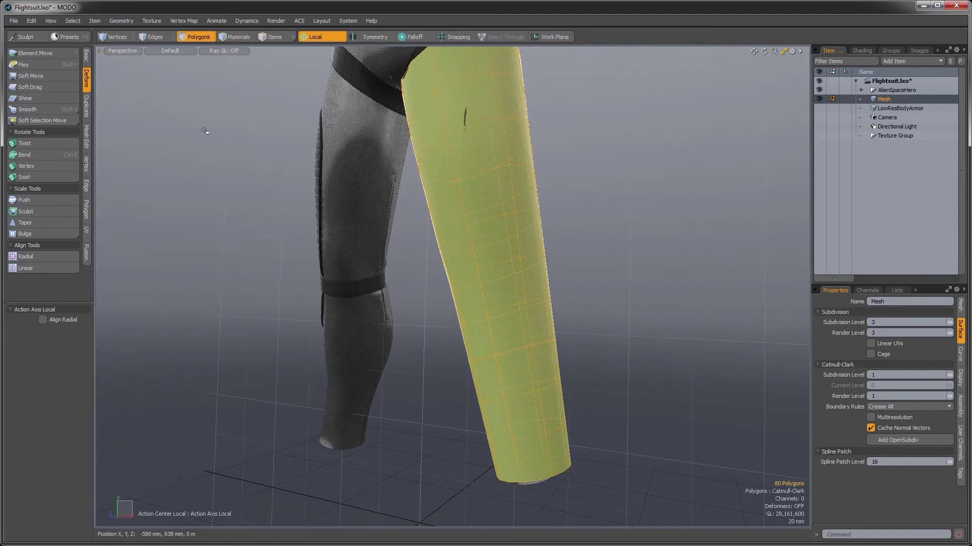
pyautogui.click(29, 201)
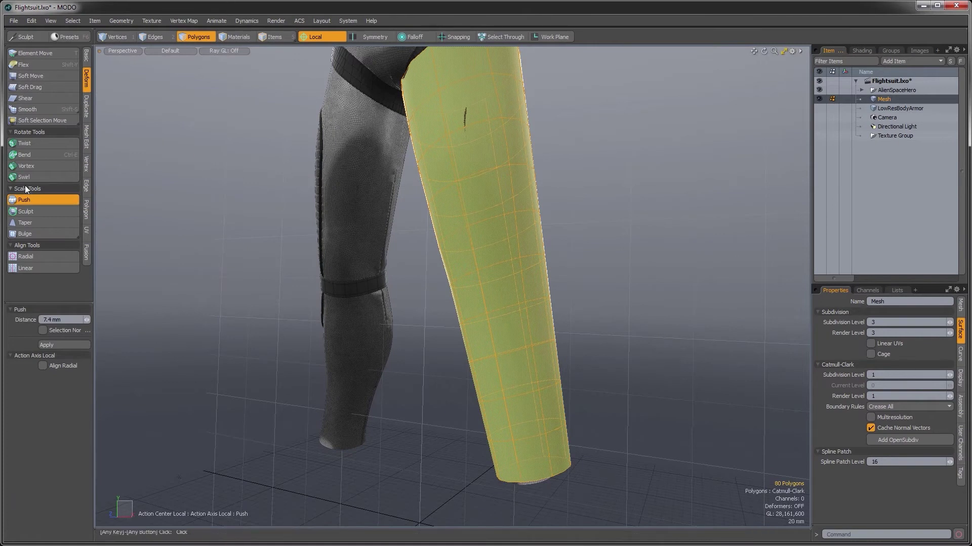
pyautogui.click(27, 199)
# - Turn on the Background mesh constraint with a 10 mm offset and the geometry constraint set to Vector
pyautogui.click(87, 55)
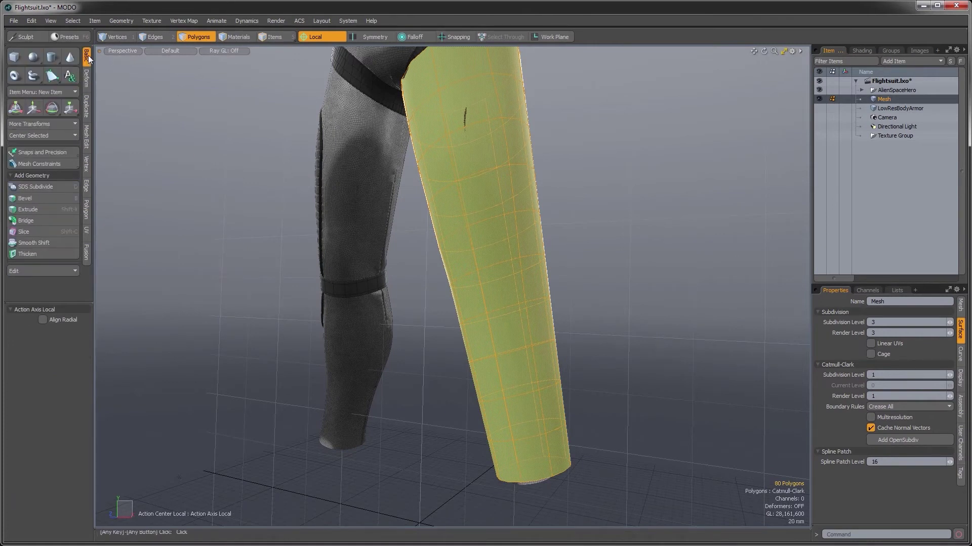
pyautogui.click(45, 161)
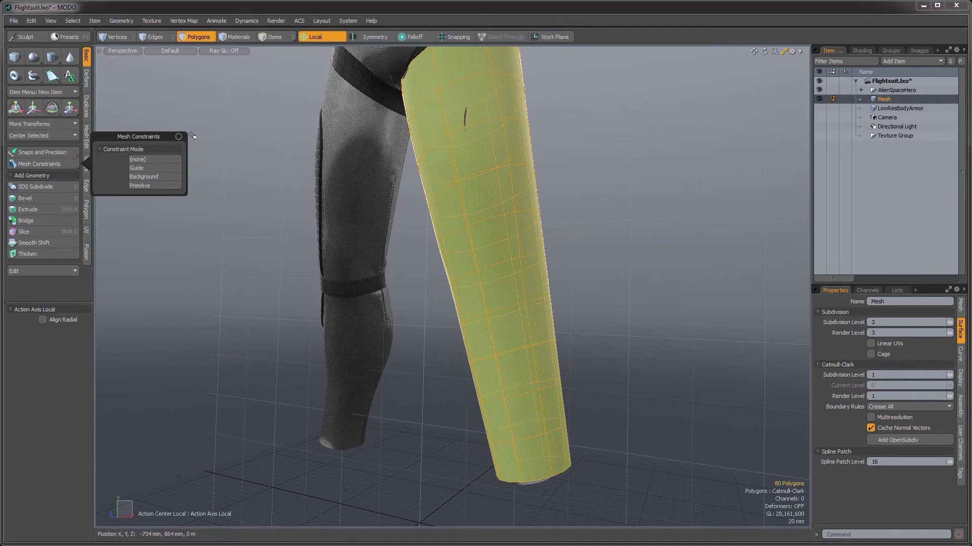
pyautogui.click(143, 178)
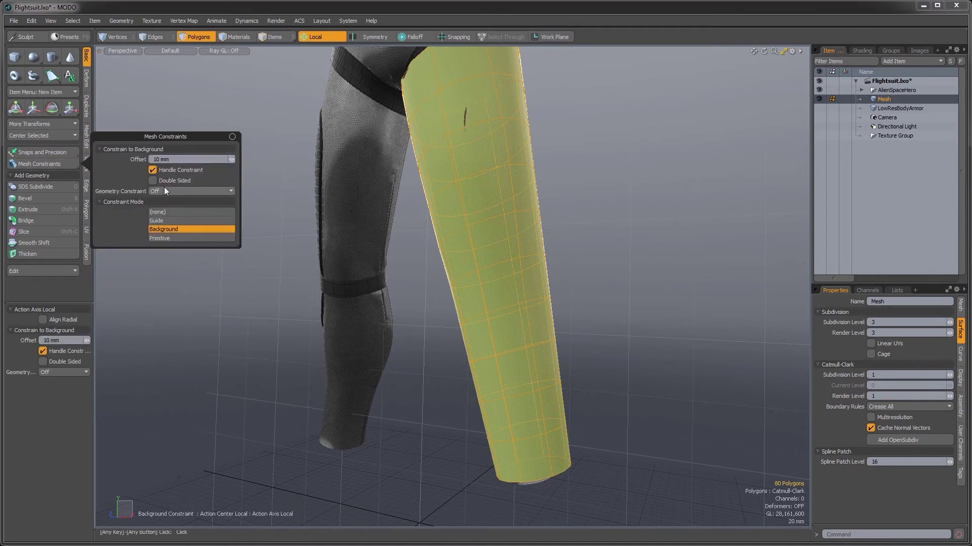
pyautogui.click(162, 203)
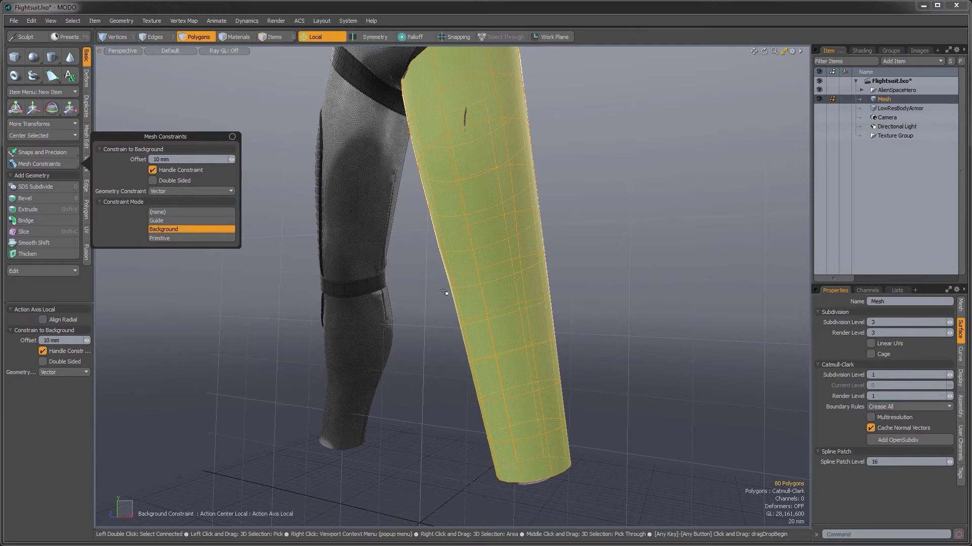
# - Push the whole leg mesh inward about 40 mm so it wraps onto the suit surface, then clear the selection
pyautogui.keyDown('alt'); pyautogui.moveTo(456, 192); pyautogui.dragTo(103, 166); pyautogui.keyUp('alt')
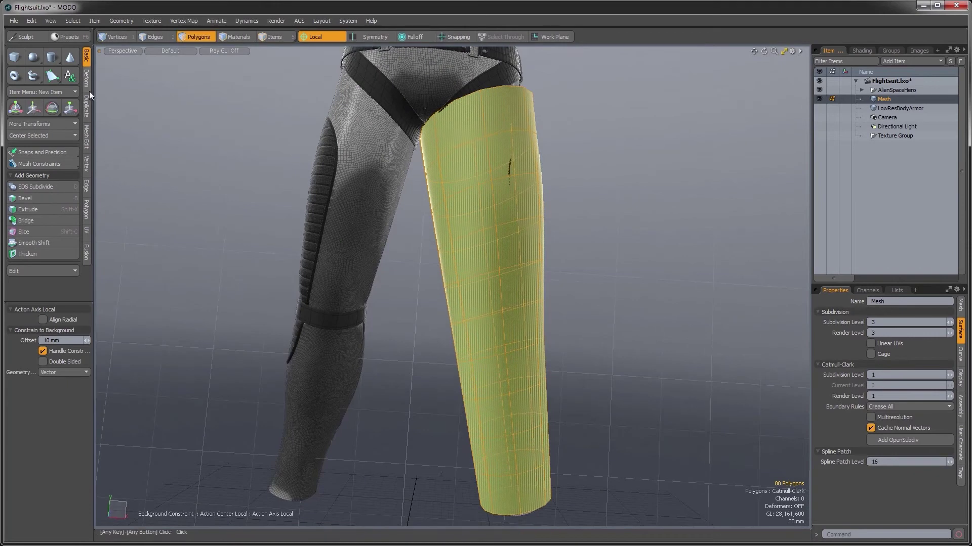
pyautogui.click(86, 78)
pyautogui.click(27, 201)
pyautogui.keyDown('alt'); pyautogui.keyDown('shift'); pyautogui.moveTo(367, 279); pyautogui.dragTo(283, 380); pyautogui.keyUp('shift'); pyautogui.keyUp('alt')
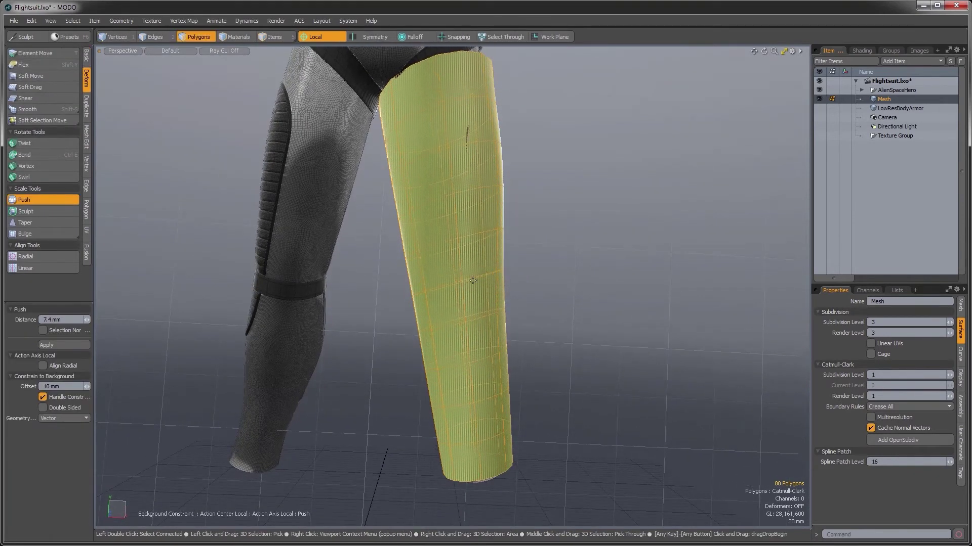
pyautogui.moveTo(467, 132); pyautogui.dragTo(394, 133)
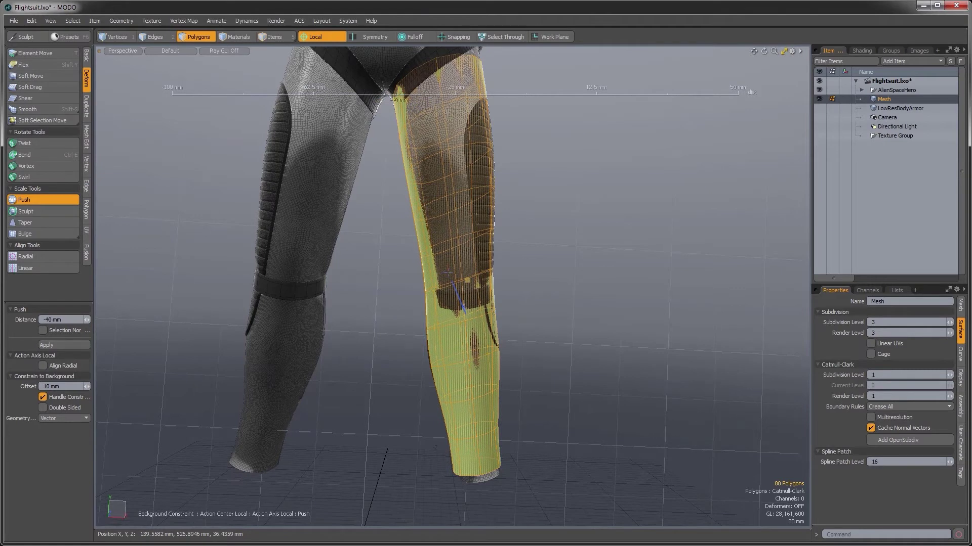
pyautogui.keyDown('alt'); pyautogui.moveTo(465, 279); pyautogui.dragTo(501, 306); pyautogui.keyUp('alt')
pyautogui.keyDown('shift'); pyautogui.click(432, 166); pyautogui.keyUp('shift')
pyautogui.moveTo(432, 166); pyautogui.dragTo(396, 166)
pyautogui.keyDown('shift'); pyautogui.click(395, 166); pyautogui.keyUp('shift')
pyautogui.keyDown('alt'); pyautogui.moveTo(533, 306); pyautogui.dragTo(470, 324); pyautogui.keyUp('alt')
pyautogui.press('space')
pyautogui.click(471, 361)
# - Select an edge in the exposed area behind the calf and push it outward over the suit surface
pyautogui.click(406, 360)
pyautogui.press('2')
pyautogui.click(406, 355)
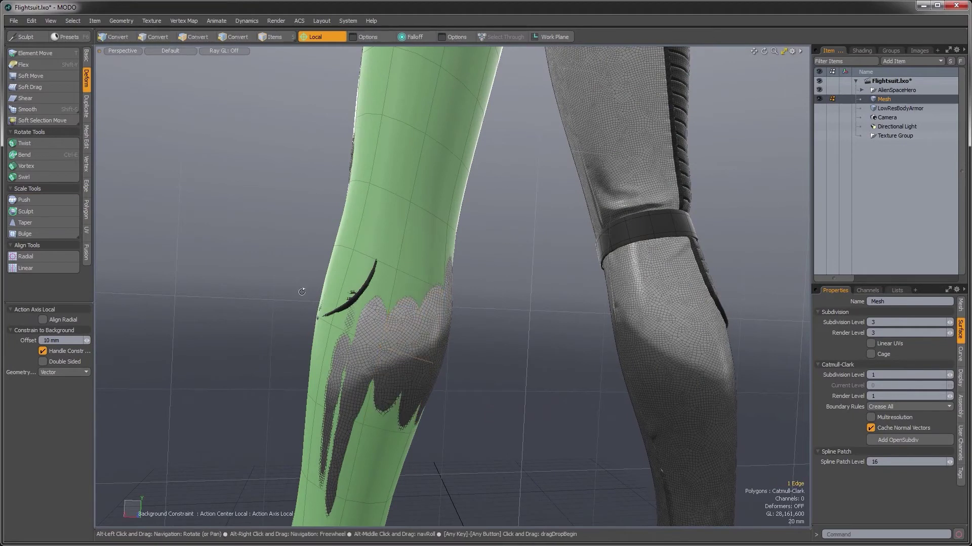
pyautogui.keyDown('alt'); pyautogui.moveTo(299, 288); pyautogui.dragTo(316, 296); pyautogui.keyUp('alt')
pyautogui.click(41, 201)
pyautogui.moveTo(380, 350); pyautogui.dragTo(400, 345)
pyautogui.press('q')
pyautogui.press('Escape')
# - Push the calf polygon over the remaining exposed suit patch outward to cover it
pyautogui.click(56, 202)
pyautogui.press('q')
pyautogui.press('3')
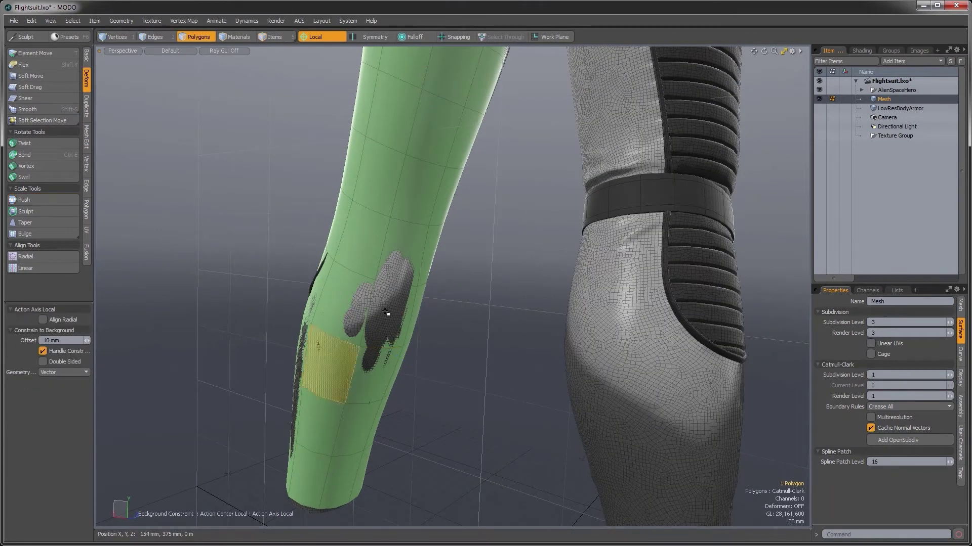
pyautogui.click(387, 317)
pyautogui.click(58, 201)
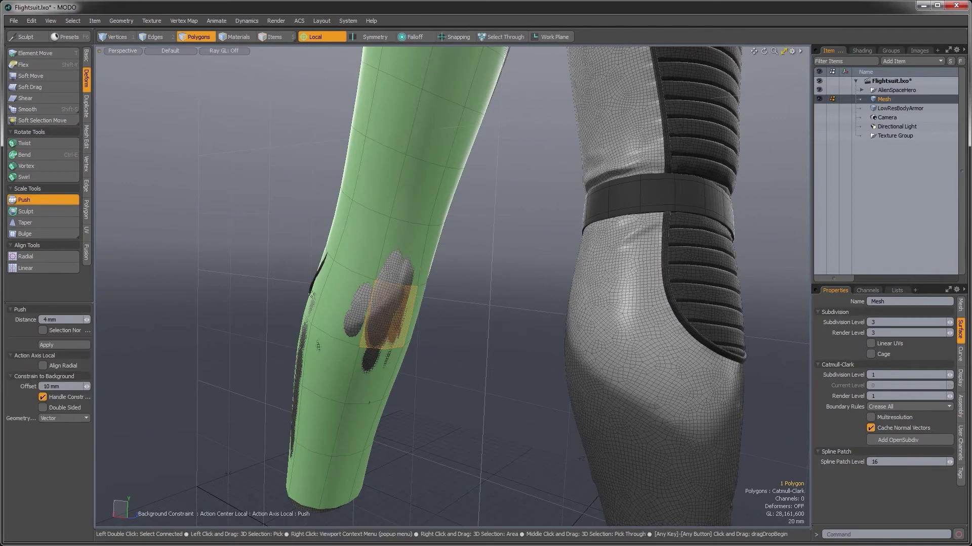
pyautogui.moveTo(390, 349); pyautogui.dragTo(415, 348)
pyautogui.moveTo(473, 328)
pyautogui.keyDown('alt'); pyautogui.mouseDown()
pyautogui.moveTo(461, 332)
pyautogui.moveTo(631, 360)
pyautogui.moveTo(688, 321)
pyautogui.moveTo(545, 256)
pyautogui.moveTo(619, 231)
pyautogui.moveTo(559, 248)
pyautogui.moveTo(544, 242)
pyautogui.mouseUp(); pyautogui.keyUp('alt')
pyautogui.press('q')
# - Select the nine front-thigh polygons buried inside the suit and push them outward onto its surface
pyautogui.click(464, 326)
pyautogui.moveTo(530, 242)
pyautogui.mouseDown()
pyautogui.moveTo(569, 138)
pyautogui.moveTo(545, 122)
pyautogui.moveTo(545, 259)
pyautogui.mouseUp()
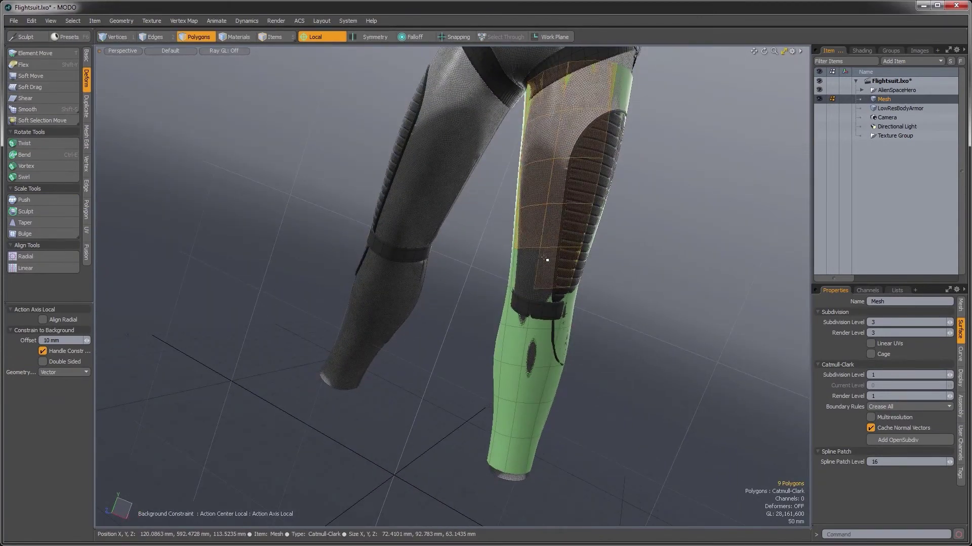
pyautogui.click(34, 201)
pyautogui.moveTo(407, 234); pyautogui.dragTo(443, 233)
pyautogui.keyDown('alt'); pyautogui.moveTo(598, 274); pyautogui.dragTo(537, 268); pyautogui.keyUp('alt')
pyautogui.press('space')
# - Clear the thigh selection and select all connected polygons of the leg mesh
pyautogui.click(627, 282)
pyautogui.keyDown('alt'); pyautogui.moveTo(627, 281); pyautogui.dragTo(585, 274); pyautogui.keyUp('alt')
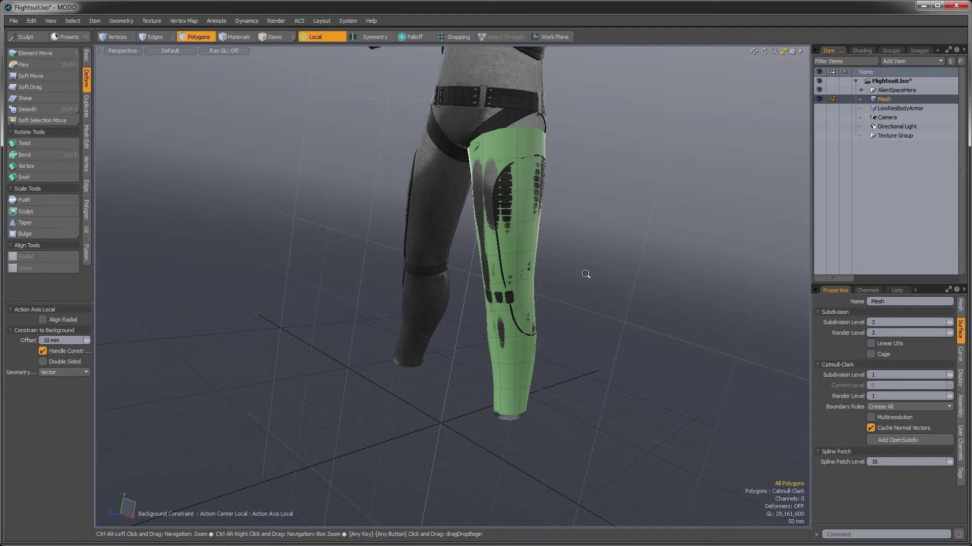
pyautogui.keyDown('ctrl'); pyautogui.keyDown('alt'); pyautogui.moveTo(586, 273); pyautogui.dragTo(605, 274); pyautogui.keyUp('alt'); pyautogui.keyUp('ctrl')
pyautogui.keyDown('alt'); pyautogui.moveTo(605, 274); pyautogui.dragTo(263, 296); pyautogui.keyUp('alt')
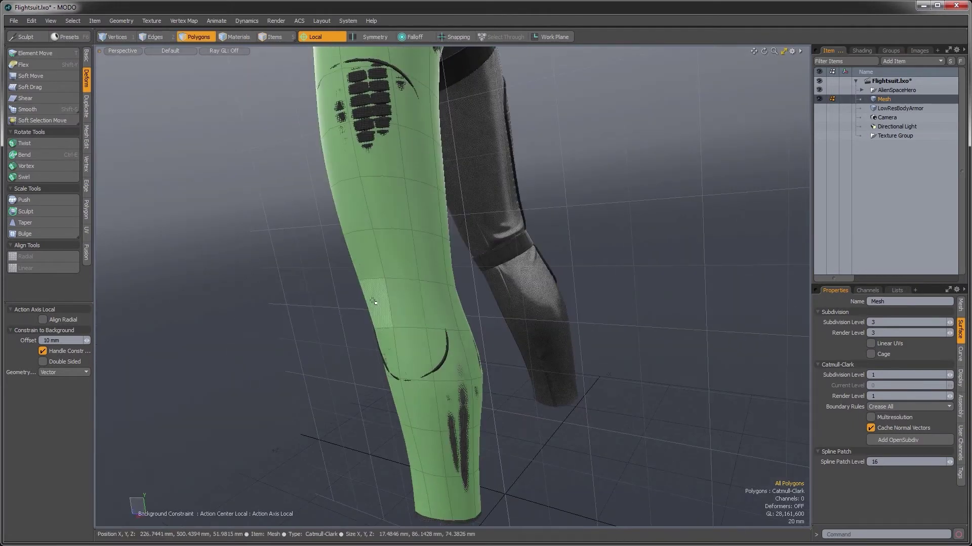
pyautogui.doubleClick(406, 300)
pyautogui.keyDown('alt'); pyautogui.moveTo(406, 300); pyautogui.dragTo(130, 199); pyautogui.keyUp('alt')
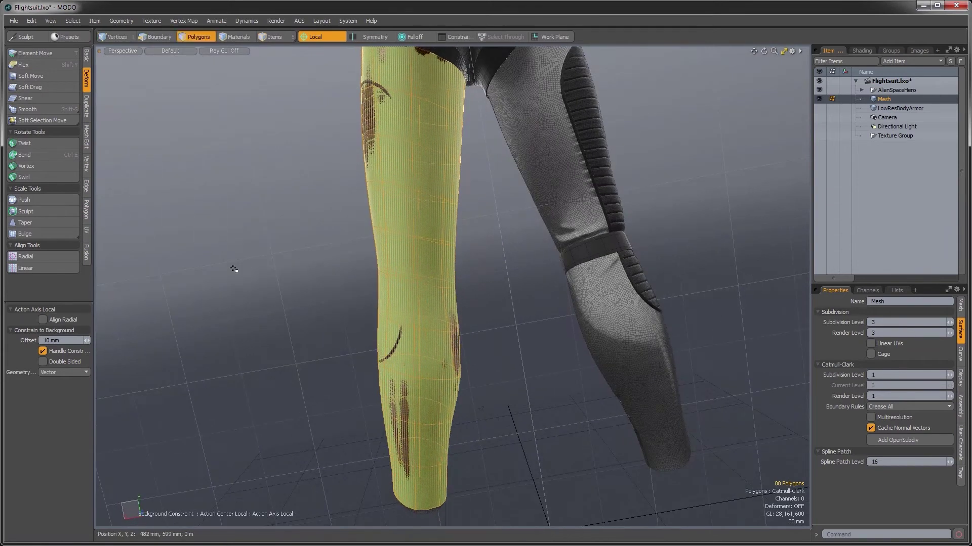
# - Switch to the Topology workspace and activate the Topology Tweak tool for the leg mesh
pyautogui.hotkey('ctrl', 'Tab')
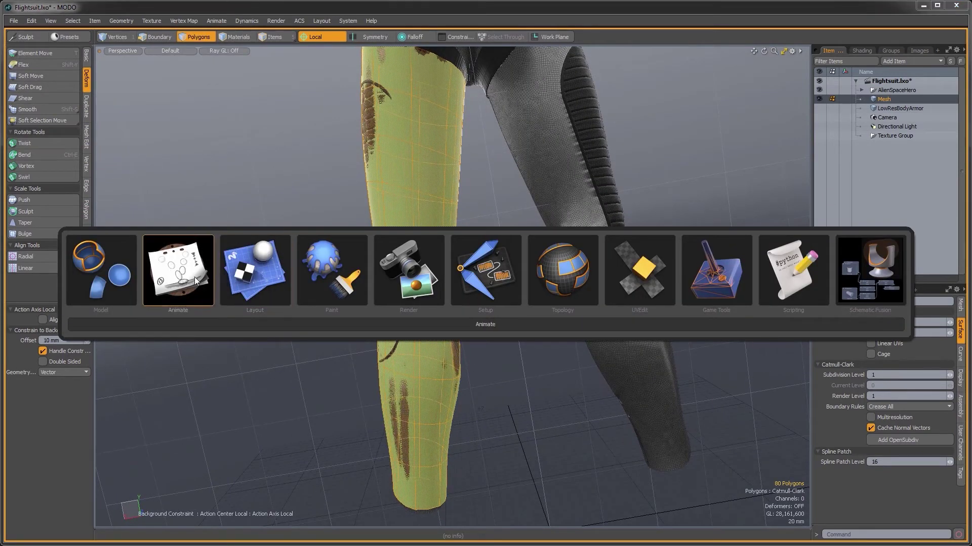
pyautogui.click(560, 287)
pyautogui.keyDown('alt'); pyautogui.moveTo(390, 330); pyautogui.dragTo(415, 338); pyautogui.keyUp('alt')
pyautogui.scroll(5, 436, 315)
pyautogui.keyDown('alt'); pyautogui.moveTo(445, 304); pyautogui.dragTo(691, 263); pyautogui.keyUp('alt')
pyautogui.keyDown('alt'); pyautogui.moveTo(503, 160); pyautogui.dragTo(556, 385); pyautogui.keyUp('alt')
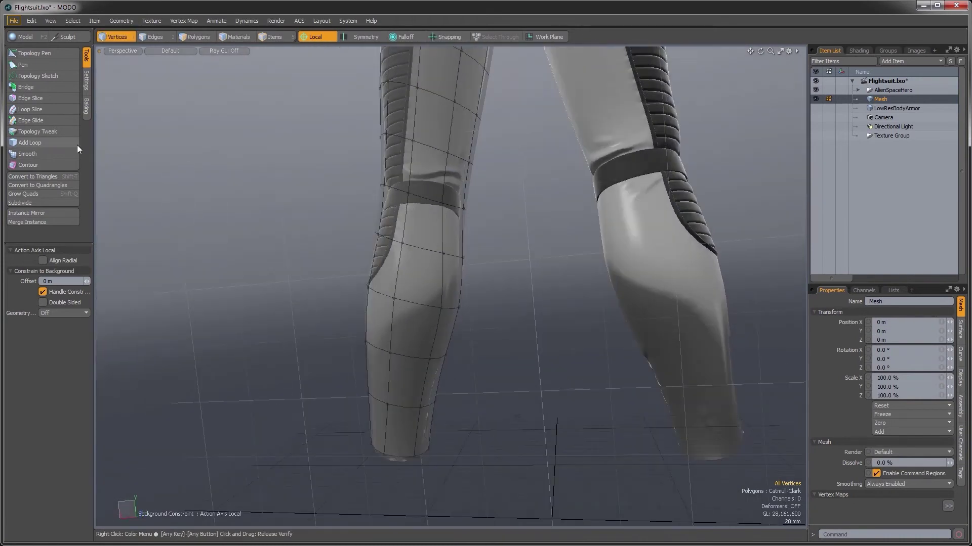
pyautogui.click(66, 133)
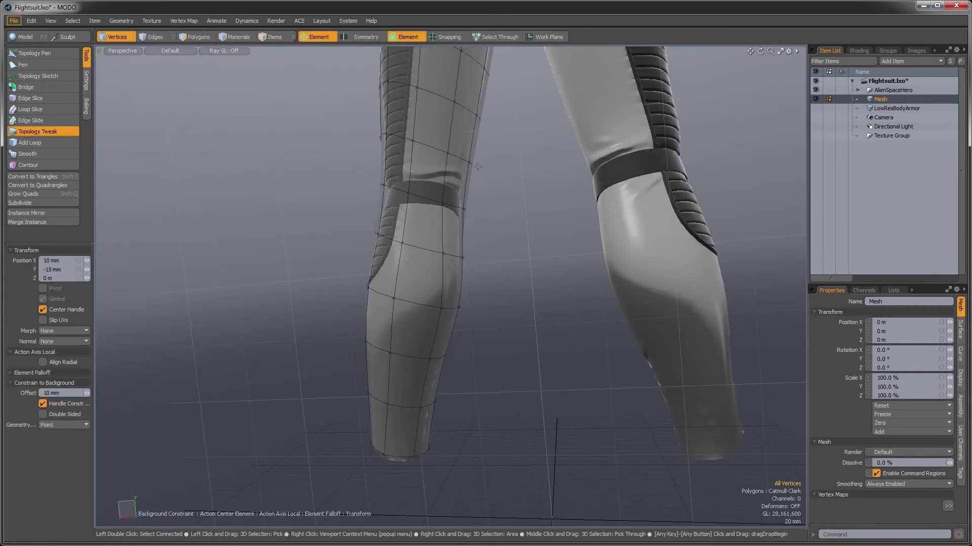
# - Review the geometry constraint modes available for Topology Tweak, keeping Point
pyautogui.keyDown('ctrl'); pyautogui.keyDown('alt'); pyautogui.moveTo(455, 216); pyautogui.dragTo(435, 316); pyautogui.keyUp('alt'); pyautogui.keyUp('ctrl')
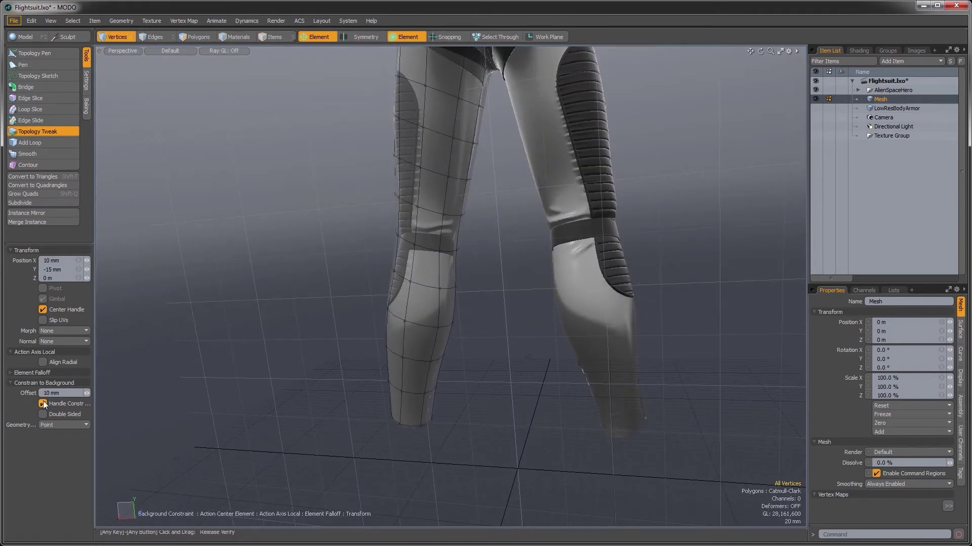
pyautogui.click(57, 424)
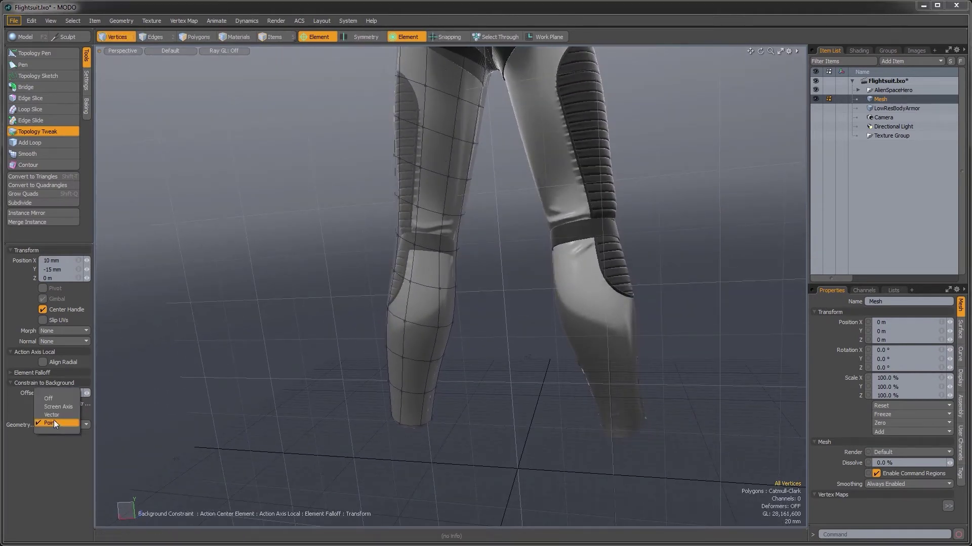
pyautogui.click(51, 438)
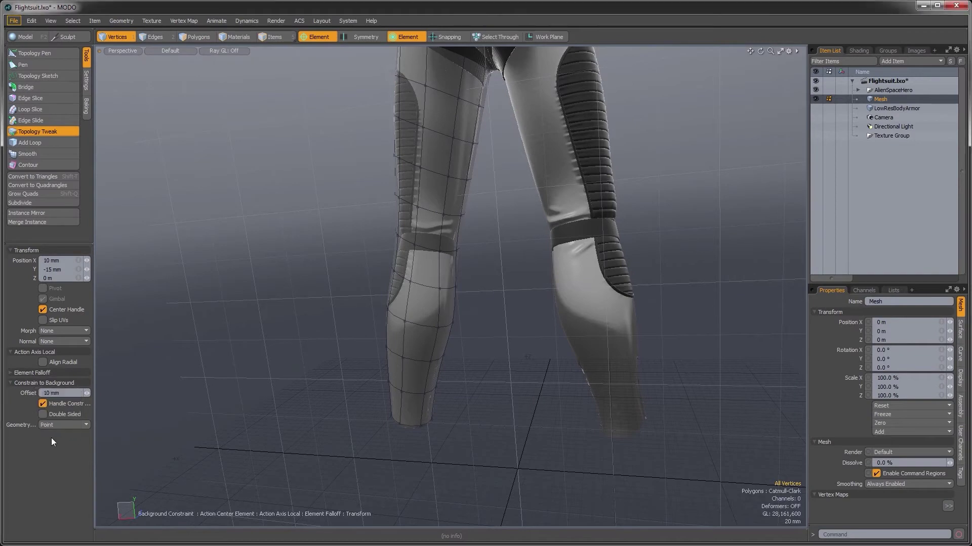
# - Tweak mesh elements around the back of the knee and calf along the suit surface, then drop Topology Tweak
pyautogui.keyDown('alt'); pyautogui.moveTo(394, 385); pyautogui.dragTo(443, 270); pyautogui.keyUp('alt')
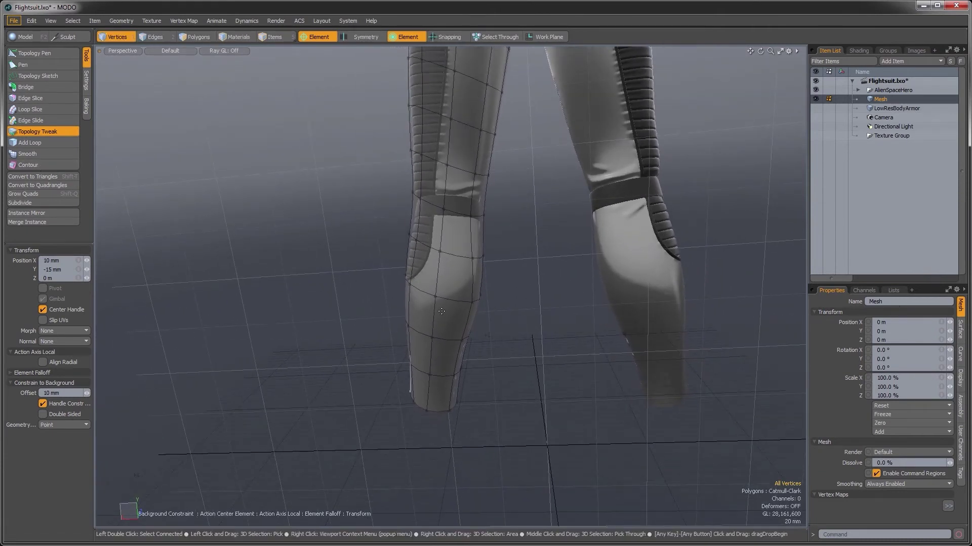
pyautogui.keyDown('alt'); pyautogui.keyDown('shift'); pyautogui.moveTo(455, 236); pyautogui.dragTo(421, 273); pyautogui.keyUp('shift'); pyautogui.keyUp('alt')
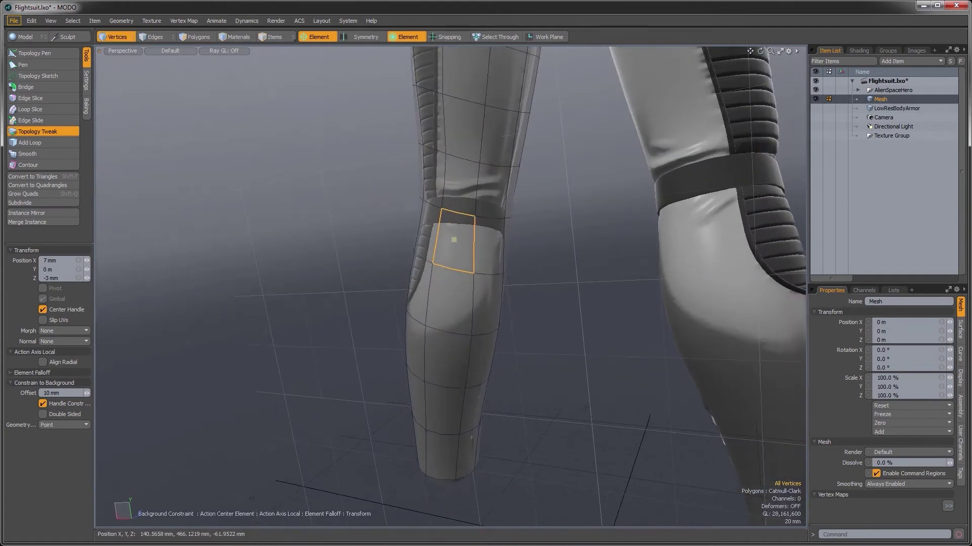
pyautogui.keyDown('alt'); pyautogui.moveTo(460, 211); pyautogui.dragTo(542, 262); pyautogui.keyUp('alt')
pyautogui.keyDown('alt'); pyautogui.moveTo(550, 211); pyautogui.dragTo(335, 254); pyautogui.keyUp('alt')
pyautogui.keyDown('alt'); pyautogui.moveTo(389, 219); pyautogui.dragTo(440, 359); pyautogui.keyUp('alt')
pyautogui.keyDown('alt'); pyautogui.moveTo(514, 326); pyautogui.dragTo(425, 332); pyautogui.keyUp('alt')
pyautogui.scroll(-3, 469, 327)
pyautogui.press('q')
pyautogui.keyDown('alt'); pyautogui.moveTo(590, 310); pyautogui.dragTo(455, 333); pyautogui.keyUp('alt')
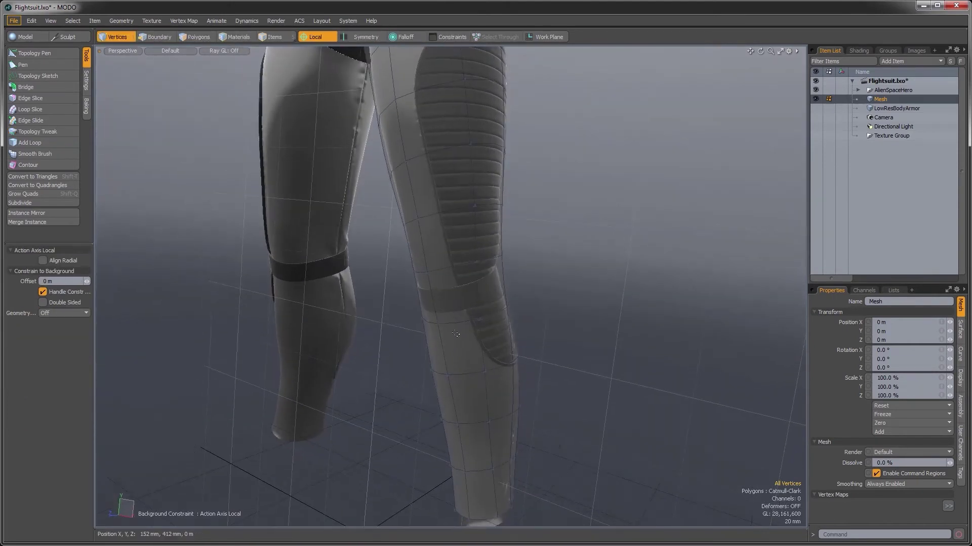
# - Return to the Model workspace and select the horizontal edge crossing the exposed patch on the back of the calf
pyautogui.hotkey('ctrl', 'Tab')
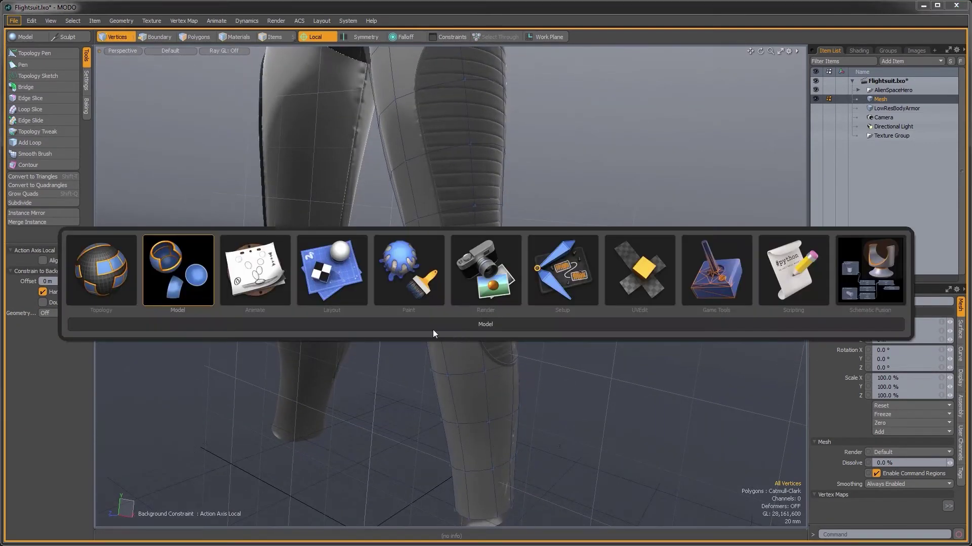
pyautogui.click(203, 286)
pyautogui.keyDown('alt'); pyautogui.moveTo(445, 300); pyautogui.dragTo(431, 312); pyautogui.keyUp('alt')
pyautogui.press('2')
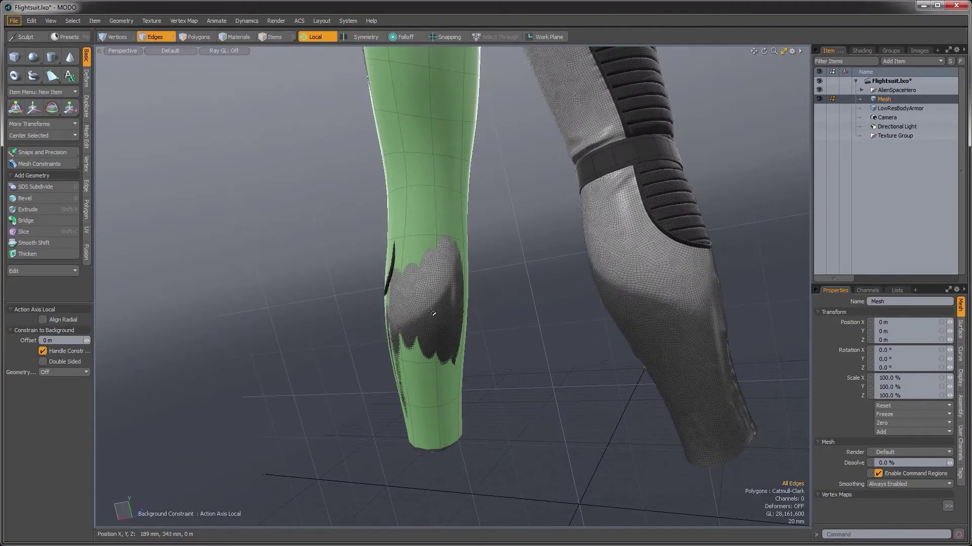
pyautogui.press('3')
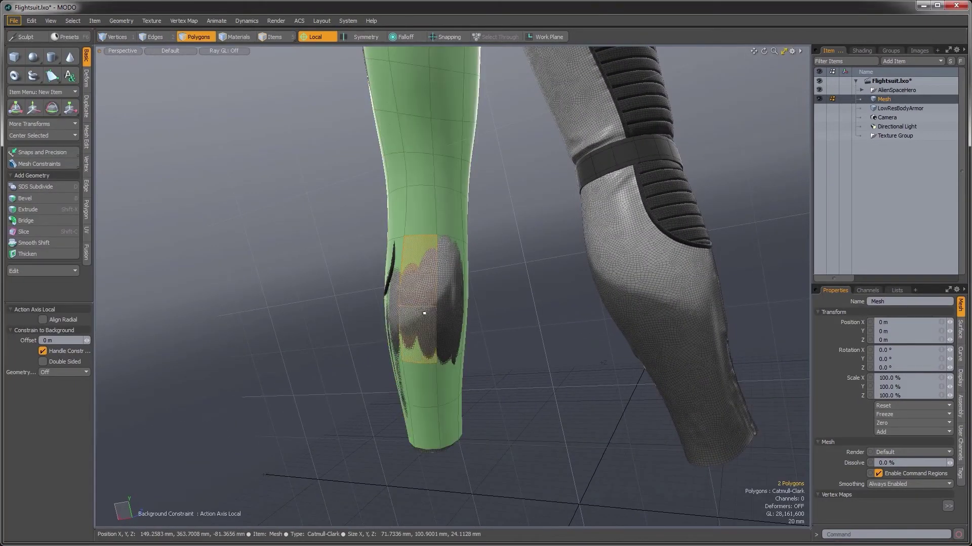
pyautogui.press('2')
pyautogui.keyDown('ctrl'); pyautogui.keyDown('alt'); pyautogui.moveTo(416, 314); pyautogui.dragTo(456, 314); pyautogui.keyUp('alt'); pyautogui.keyUp('ctrl')
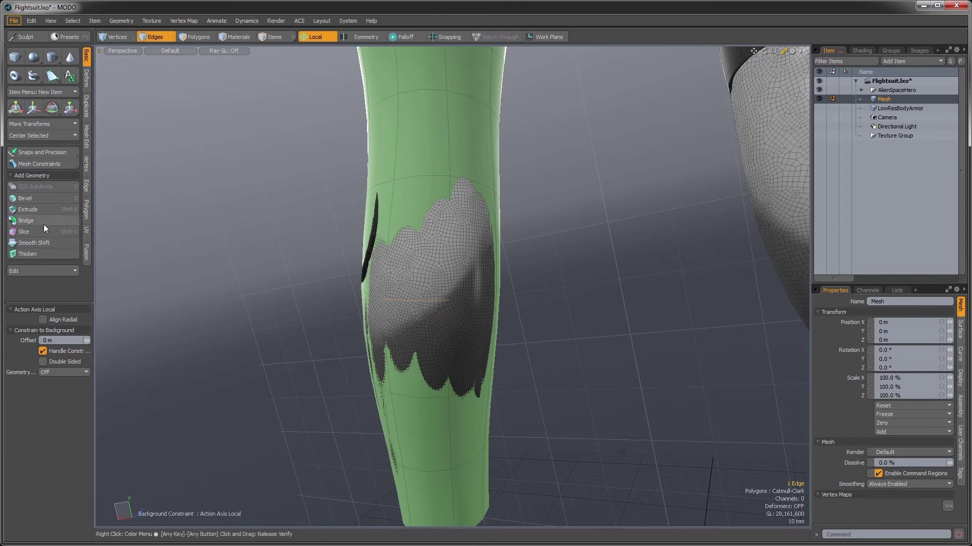
# - Set the mesh constraint mode to none and push the selected calf edge outward over the suit surface
pyautogui.click(52, 165)
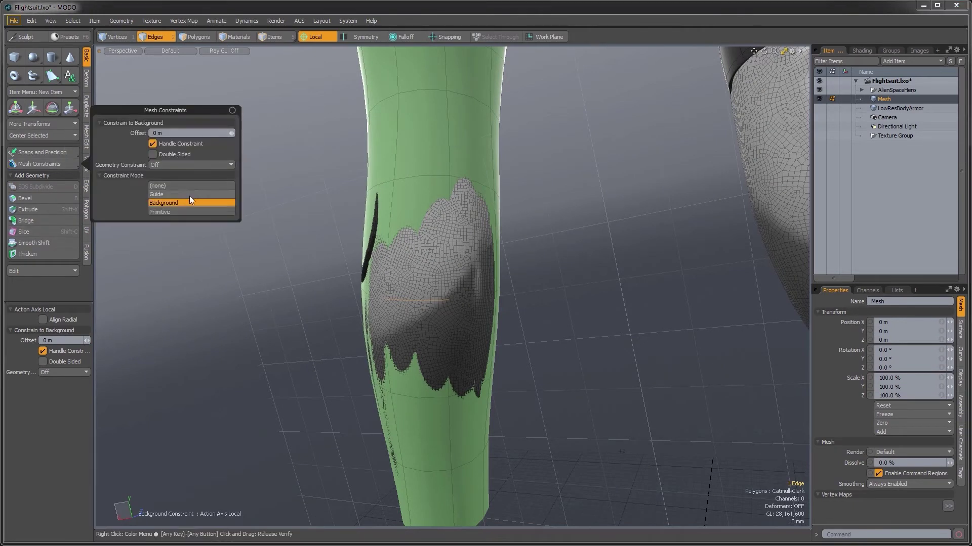
pyautogui.click(170, 186)
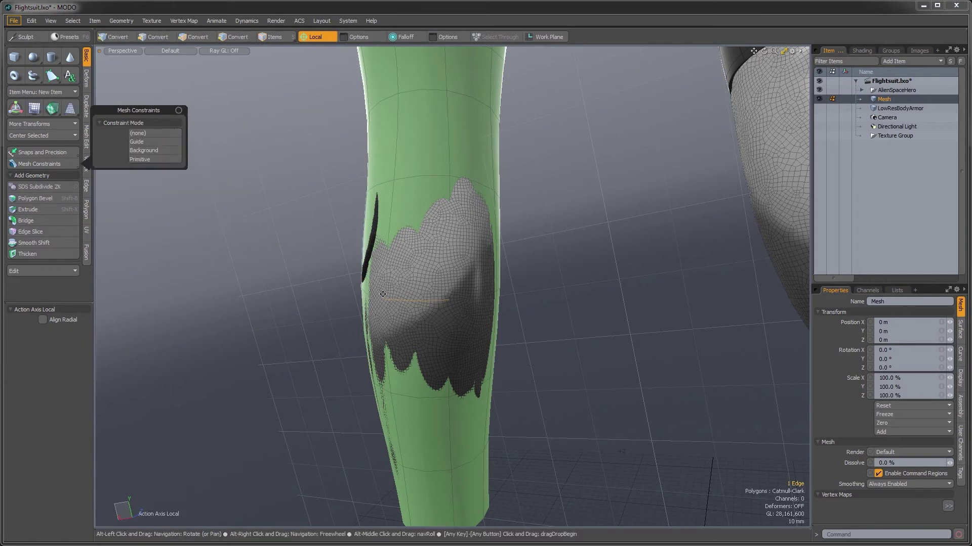
pyautogui.click(88, 82)
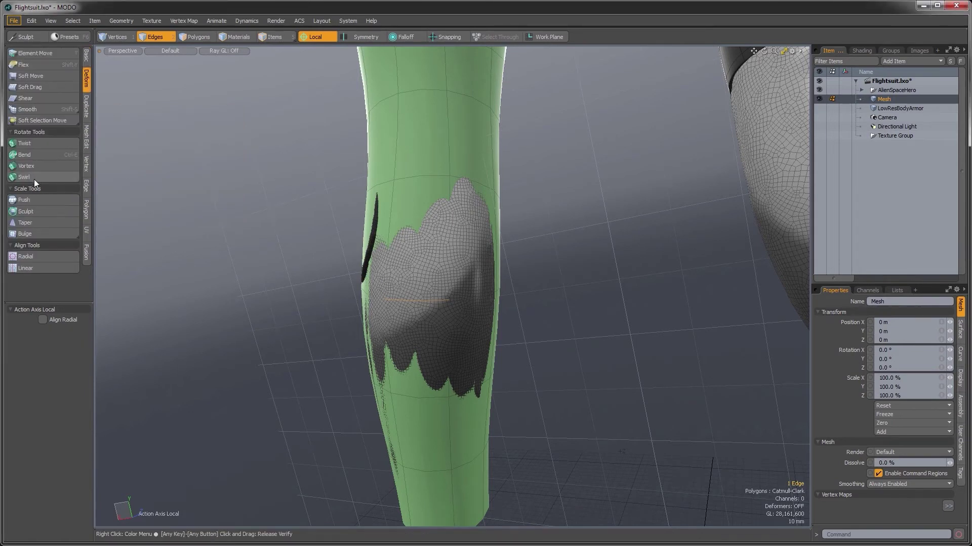
pyautogui.click(32, 200)
pyautogui.moveTo(454, 304); pyautogui.dragTo(639, 303)
pyautogui.keyDown('alt'); pyautogui.moveTo(460, 328); pyautogui.dragTo(420, 324); pyautogui.keyUp('alt')
pyautogui.press('space')
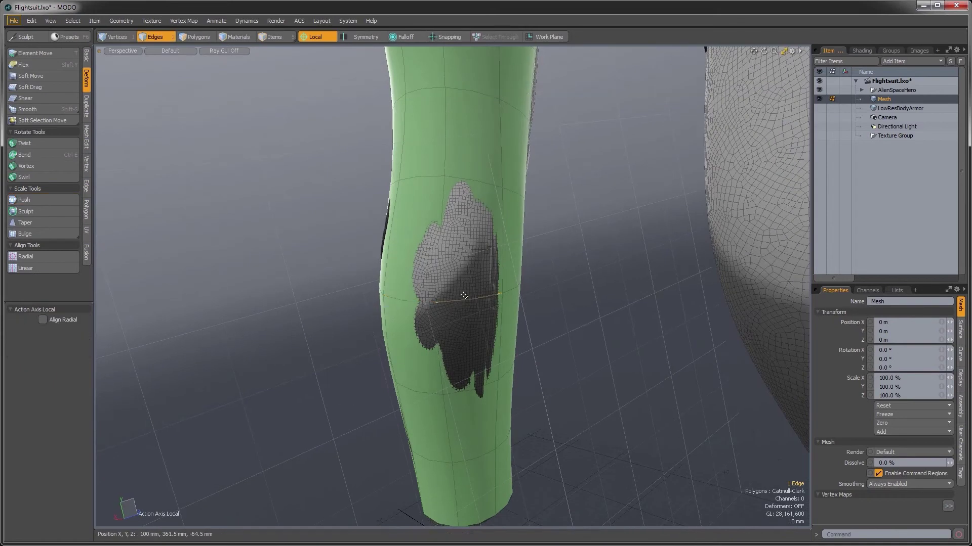
# - Push the neighbouring calf edge outward over the remaining exposed patch and clear the selection
pyautogui.click(24, 200)
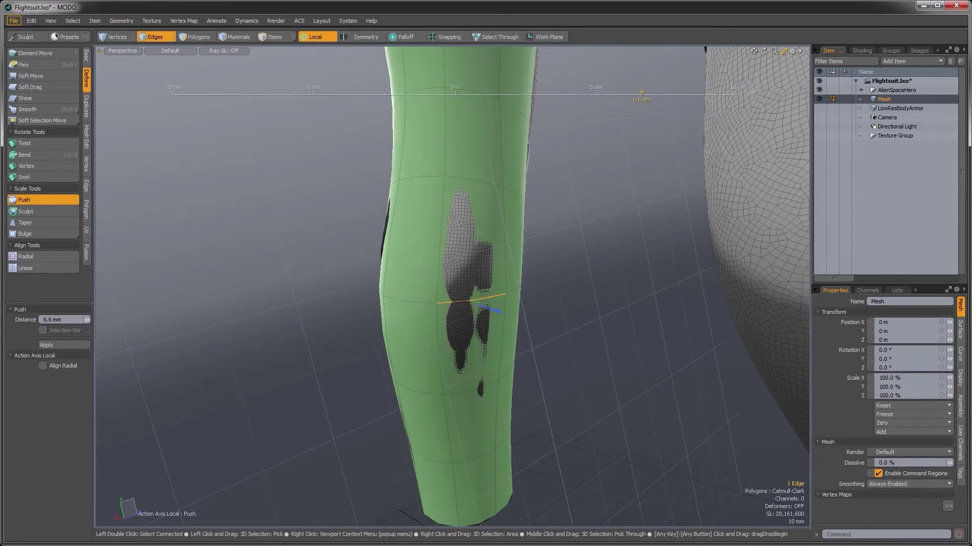
pyautogui.moveTo(641, 303); pyautogui.dragTo(653, 303)
pyautogui.press('space')
pyautogui.click(570, 332)
# - Select the two polygons at the front of the knee and scale them taller
pyautogui.keyDown('ctrl'); pyautogui.keyDown('alt'); pyautogui.moveTo(571, 332); pyautogui.dragTo(403, 242); pyautogui.keyUp('alt'); pyautogui.keyUp('ctrl')
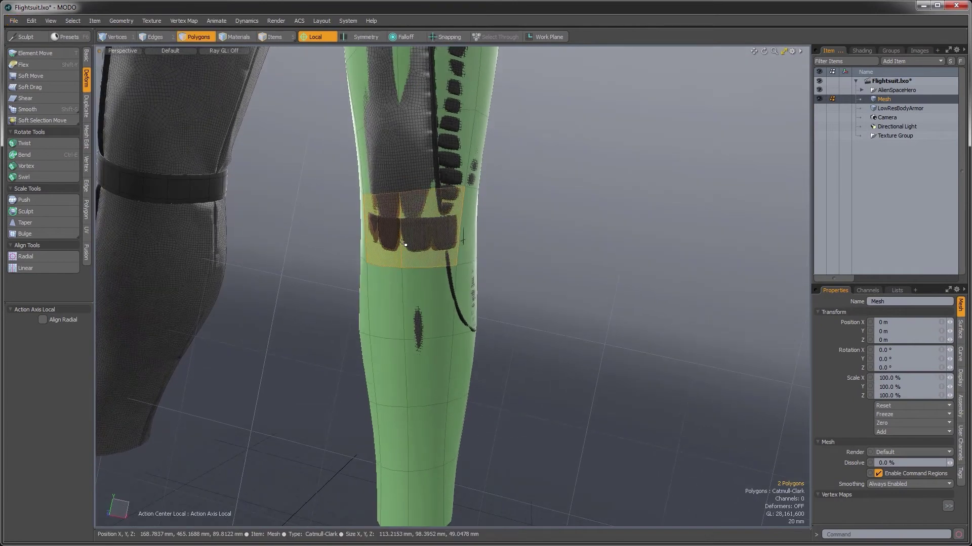
pyautogui.press('y')
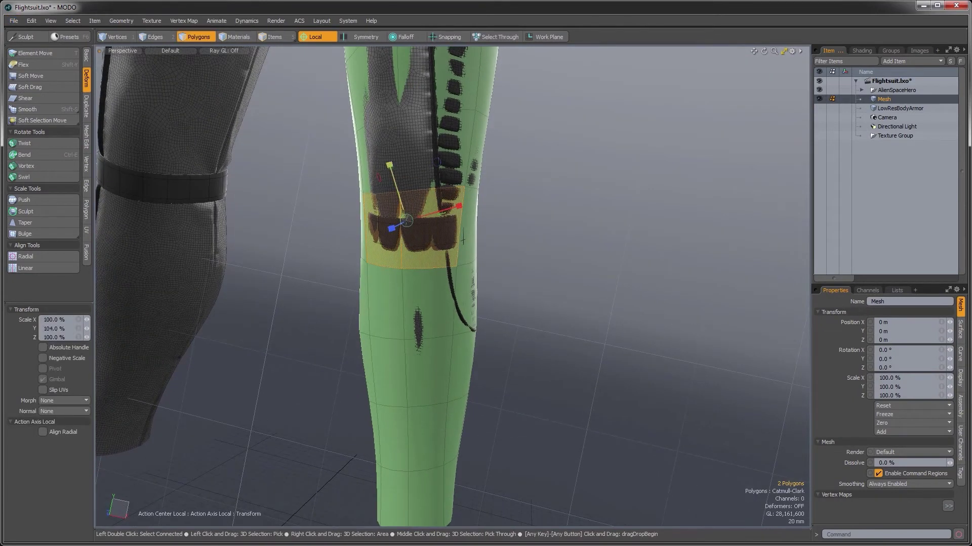
pyautogui.keyDown('alt'); pyautogui.moveTo(437, 245); pyautogui.dragTo(425, 251); pyautogui.keyUp('alt')
pyautogui.press('q')
# - Inset the two front knee polygons as a group with Polygon Bevel
pyautogui.press('b')
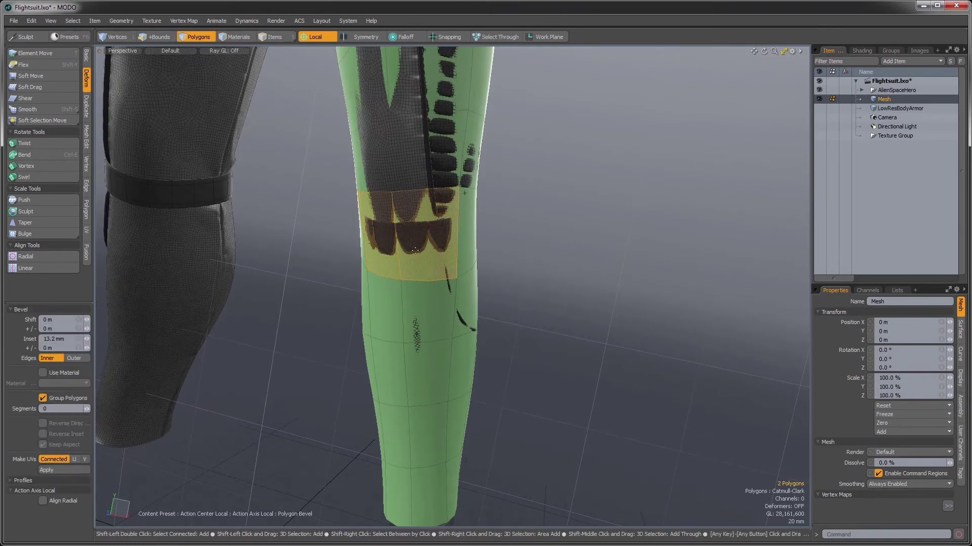
pyautogui.moveTo(455, 238); pyautogui.dragTo(521, 237)
pyautogui.keyDown('alt'); pyautogui.moveTo(539, 278); pyautogui.dragTo(439, 281); pyautogui.keyUp('alt')
pyautogui.press('q')
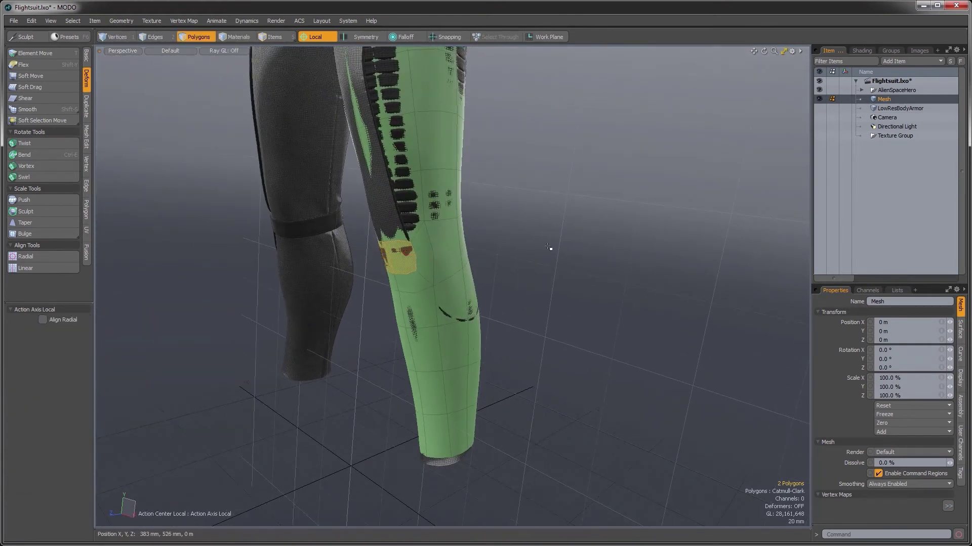
# - Clear the selection, hide the AlienSpaceHero suit and set the action center to Origin
pyautogui.keyDown('alt'); pyautogui.moveTo(421, 268); pyautogui.dragTo(458, 339); pyautogui.keyUp('alt')
pyautogui.keyDown('alt'); pyautogui.moveTo(458, 339); pyautogui.dragTo(612, 296); pyautogui.keyUp('alt')
pyautogui.press('1')
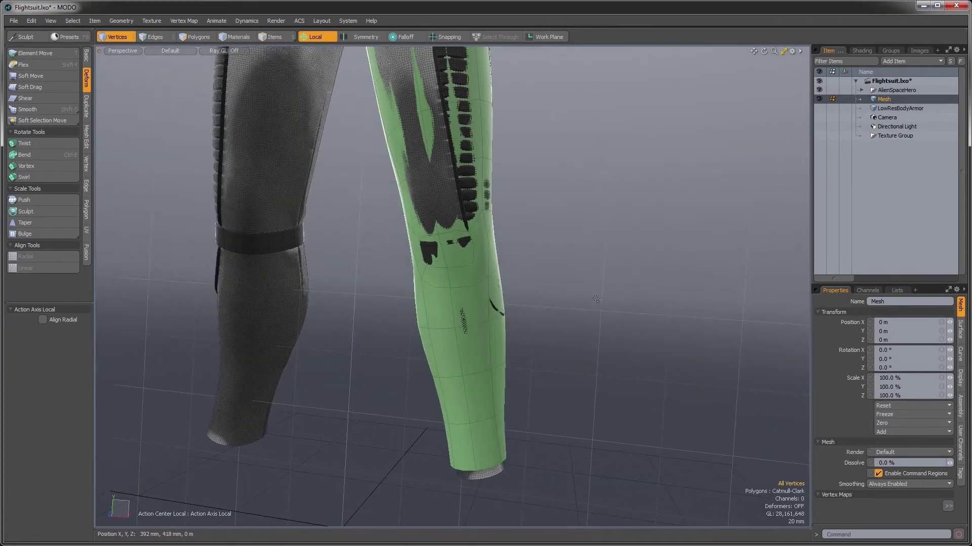
pyautogui.keyDown('alt'); pyautogui.moveTo(451, 279); pyautogui.dragTo(516, 328); pyautogui.keyUp('alt')
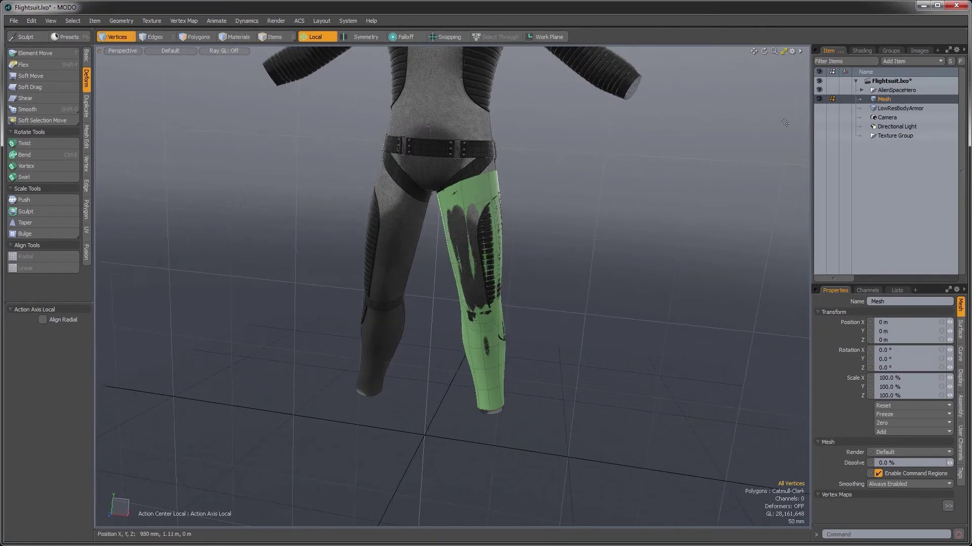
pyautogui.click(819, 92)
pyautogui.keyDown('alt'); pyautogui.moveTo(552, 275); pyautogui.dragTo(474, 318); pyautogui.keyUp('alt')
pyautogui.press('Tab')
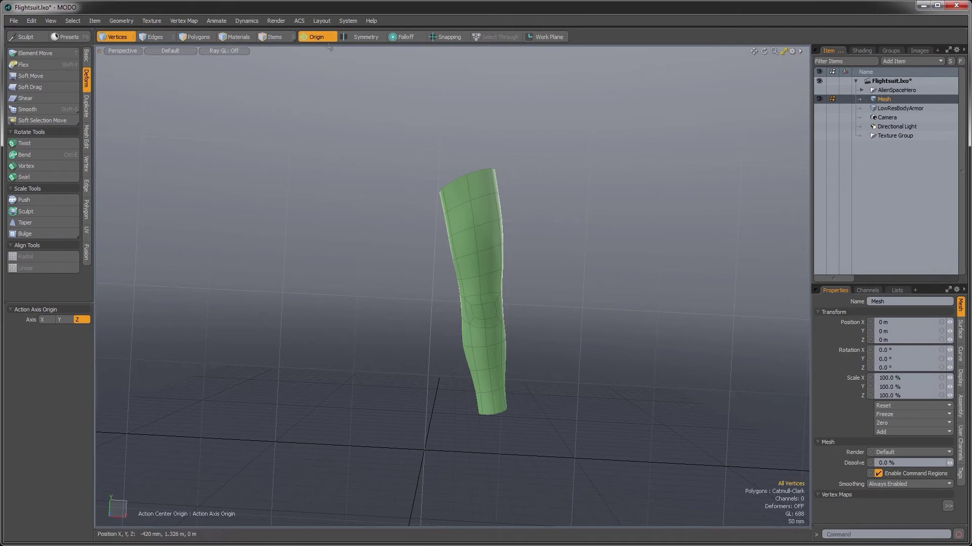
pyautogui.keyDown('alt'); pyautogui.moveTo(473, 303); pyautogui.dragTo(460, 293); pyautogui.keyUp('alt')
# - Mirror the leg mesh across the X axis at the origin to make the opposite leg
pyautogui.hotkey('shift', 'v')
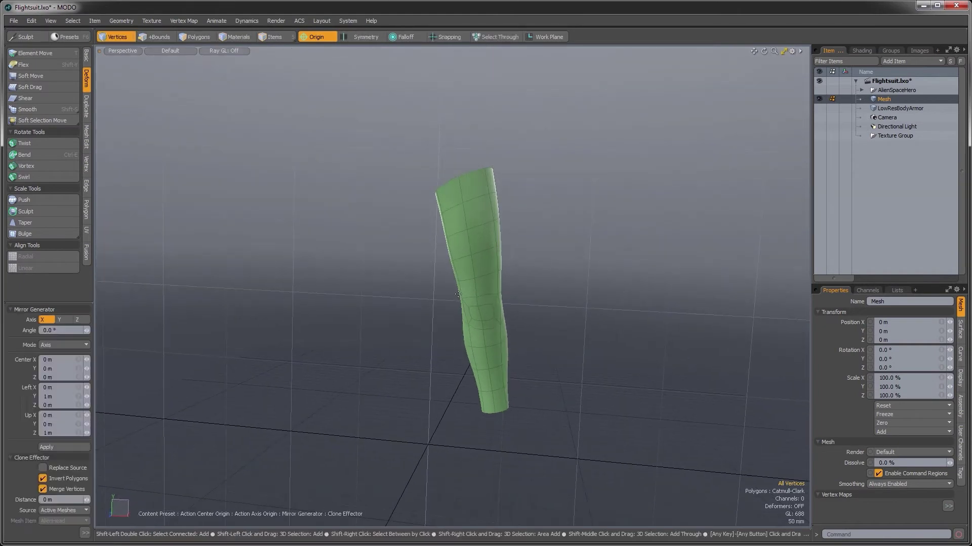
pyautogui.click(423, 310)
pyautogui.keyDown('alt'); pyautogui.moveTo(423, 310); pyautogui.dragTo(513, 344); pyautogui.keyUp('alt')
pyautogui.scroll(3, 463, 273)
pyautogui.press('space')
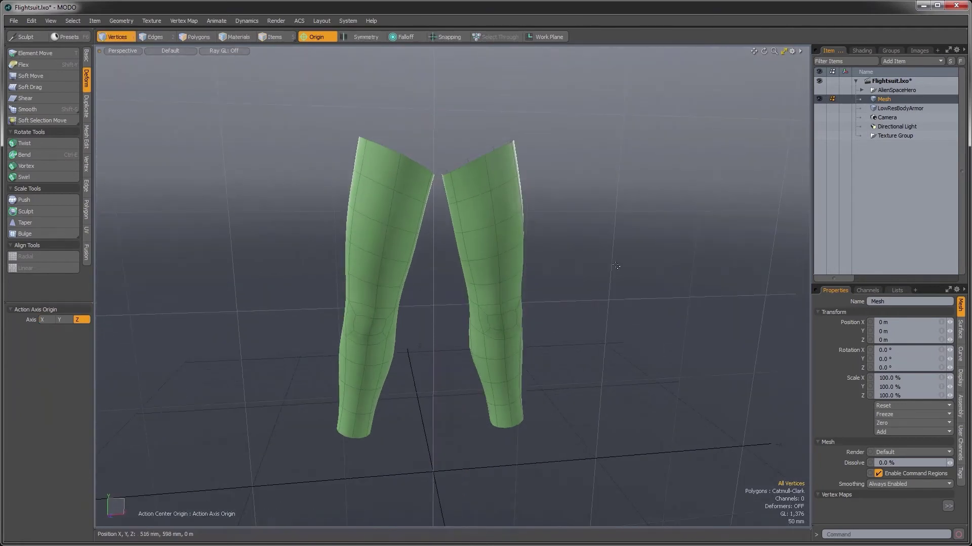
# - Bridge the two facing inner edges at the front top of the legs with two segments, then clear the selection
pyautogui.keyDown('alt'); pyautogui.moveTo(505, 256); pyautogui.dragTo(435, 202); pyautogui.keyUp('alt')
pyautogui.scroll(3, 441, 227)
pyautogui.scroll(1, 435, 202)
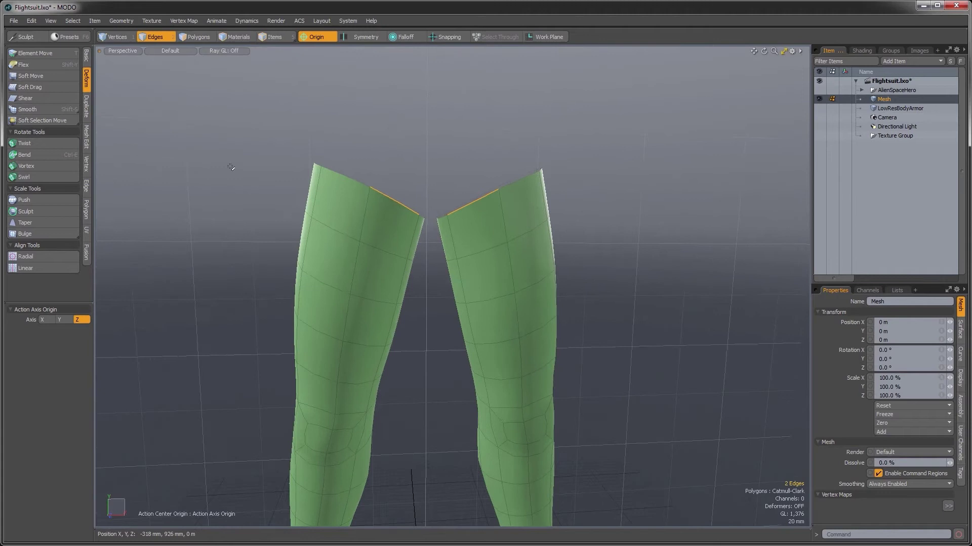
pyautogui.click(87, 187)
pyautogui.click(33, 108)
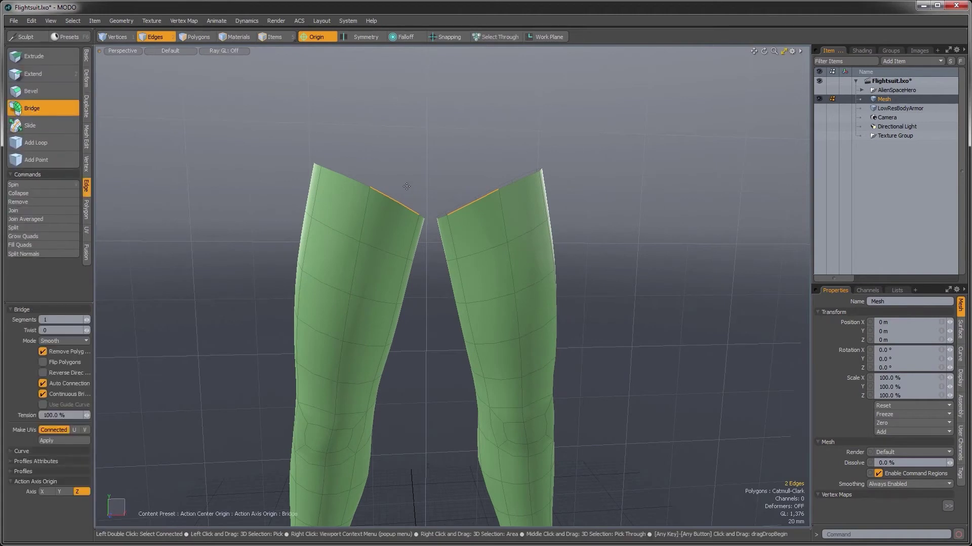
pyautogui.click(415, 188)
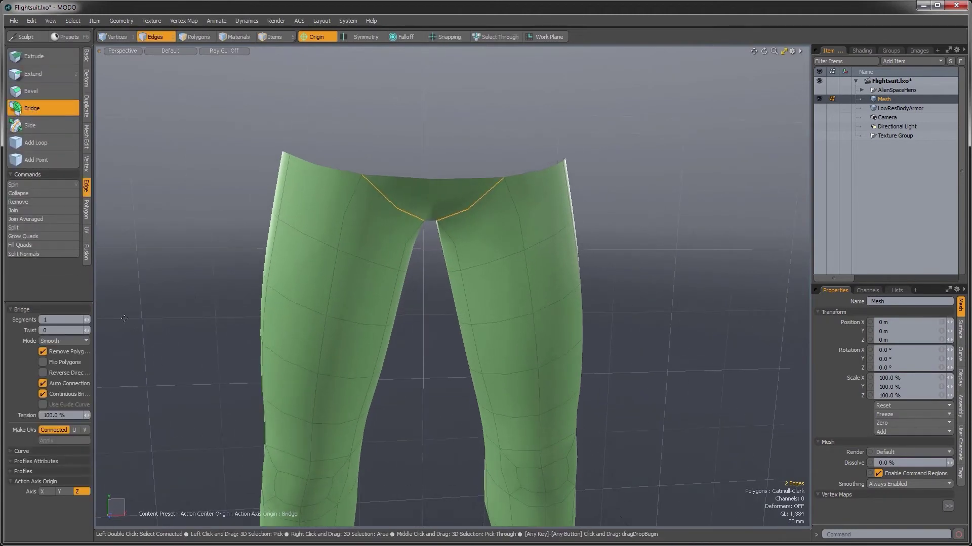
pyautogui.click(89, 320)
pyautogui.keyDown('alt'); pyautogui.moveTo(238, 317); pyautogui.dragTo(516, 287); pyautogui.keyUp('alt')
pyautogui.press('space')
pyautogui.click(646, 253)
# - Bridge the two facing inner edges at the back top of the legs with two segments
pyautogui.keyDown('alt'); pyautogui.moveTo(458, 248); pyautogui.dragTo(411, 245); pyautogui.keyUp('alt')
pyautogui.keyDown('alt'); pyautogui.moveTo(587, 341); pyautogui.dragTo(324, 311); pyautogui.keyUp('alt')
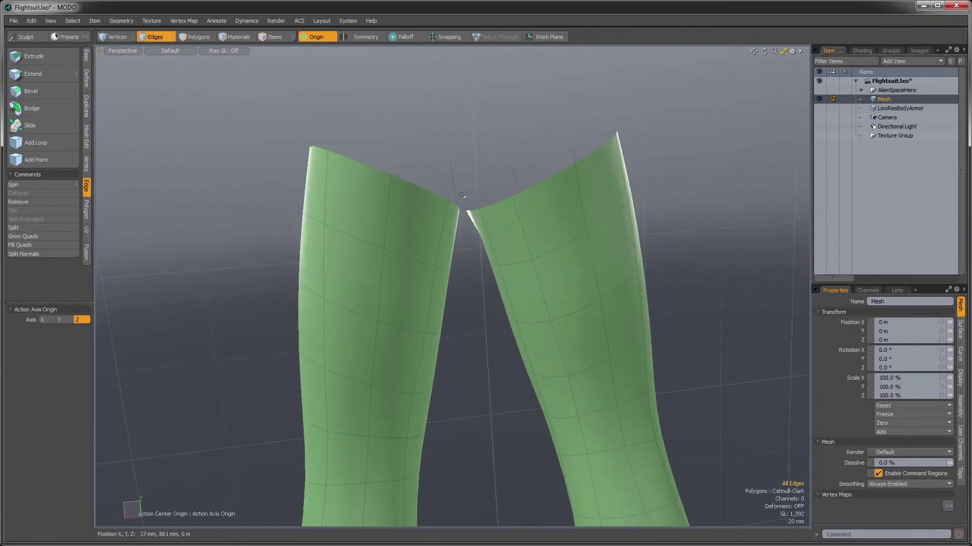
pyautogui.keyDown('shift'); pyautogui.click(535, 200); pyautogui.keyUp('shift')
pyautogui.keyDown('alt'); pyautogui.moveTo(535, 199); pyautogui.dragTo(209, 185); pyautogui.keyUp('alt')
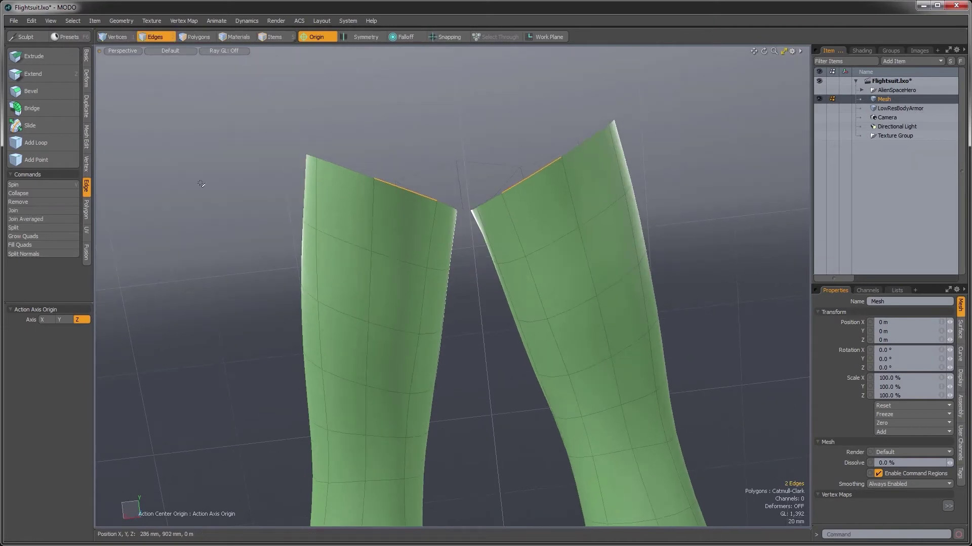
pyautogui.click(31, 108)
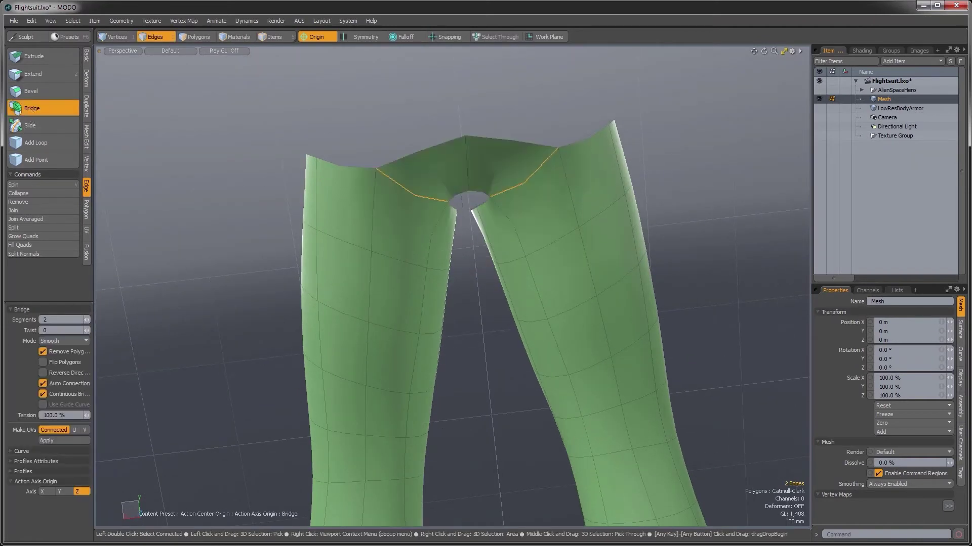
pyautogui.keyDown('alt'); pyautogui.moveTo(450, 209); pyautogui.dragTo(284, 244); pyautogui.keyUp('alt')
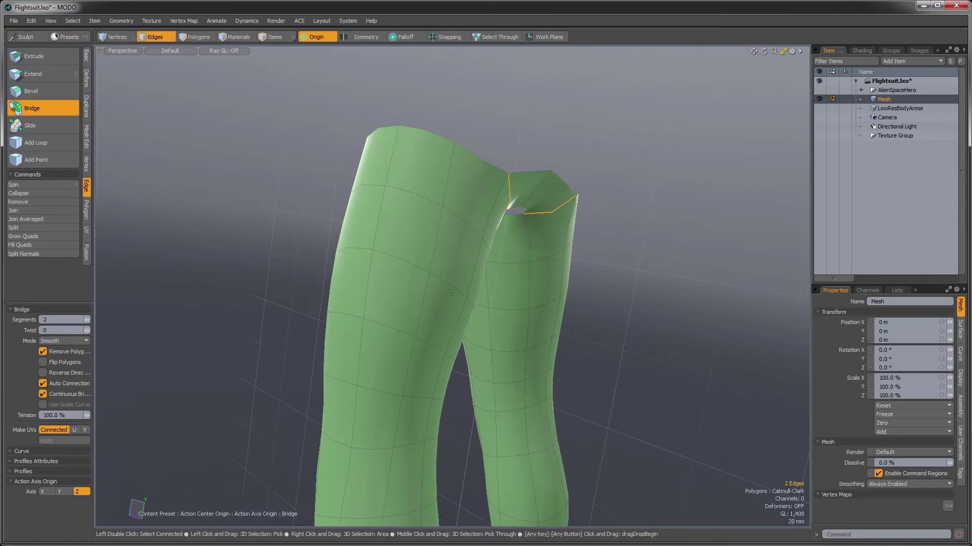
pyautogui.press('space')
# - Select the opposing open edges of the crotch gap between the legs and bridge them
pyautogui.keyDown('alt'); pyautogui.moveTo(327, 266); pyautogui.dragTo(590, 232); pyautogui.keyUp('alt')
pyautogui.press('3')
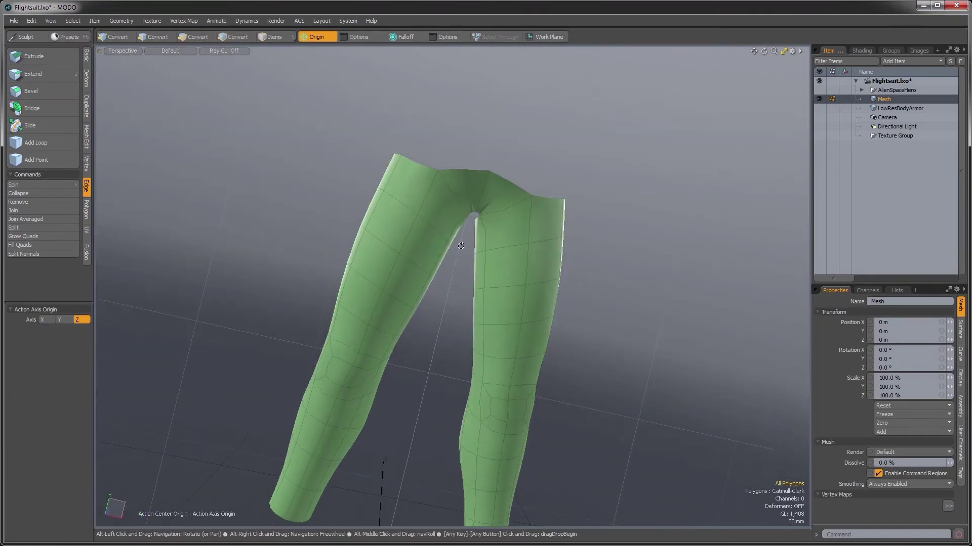
pyautogui.keyDown('ctrl'); pyautogui.keyDown('alt'); pyautogui.moveTo(460, 246); pyautogui.dragTo(540, 206); pyautogui.keyUp('alt'); pyautogui.keyUp('ctrl')
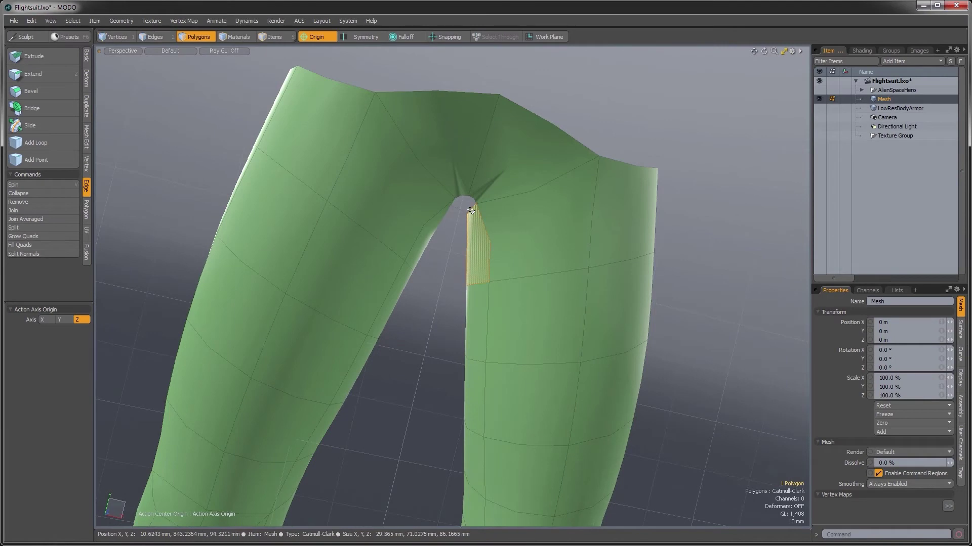
pyautogui.keyDown('alt'); pyautogui.moveTo(470, 210); pyautogui.dragTo(481, 174); pyautogui.keyUp('alt')
pyautogui.keyDown('alt'); pyautogui.moveTo(465, 191); pyautogui.dragTo(541, 288); pyautogui.keyUp('alt')
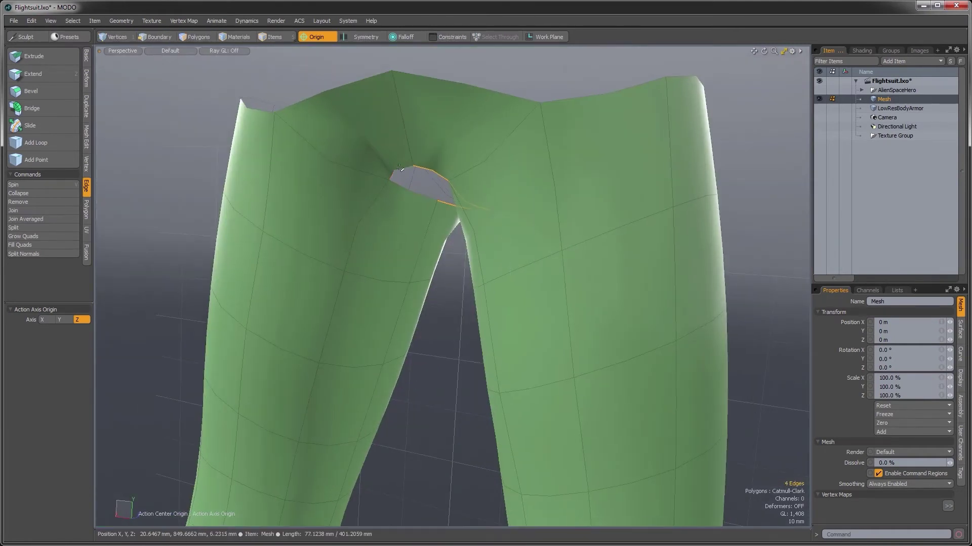
pyautogui.keyDown('alt'); pyautogui.moveTo(506, 215); pyautogui.dragTo(113, 230); pyautogui.keyUp('alt')
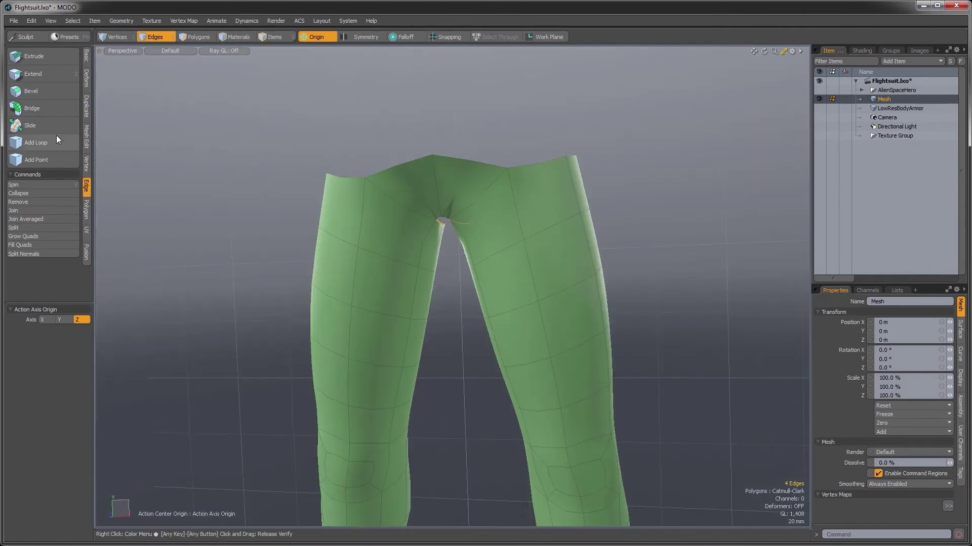
pyautogui.click(41, 109)
pyautogui.keyDown('alt'); pyautogui.moveTo(508, 263); pyautogui.dragTo(455, 243); pyautogui.keyUp('alt')
pyautogui.press('space')
# - Select the open waist edge loop, show the AlienSpaceHero suit and extend the loop upward by 51 mm
pyautogui.click(604, 215)
pyautogui.keyDown('alt'); pyautogui.moveTo(605, 215); pyautogui.dragTo(517, 193); pyautogui.keyUp('alt')
pyautogui.doubleClick(528, 188)
pyautogui.click(819, 90)
pyautogui.press('z')
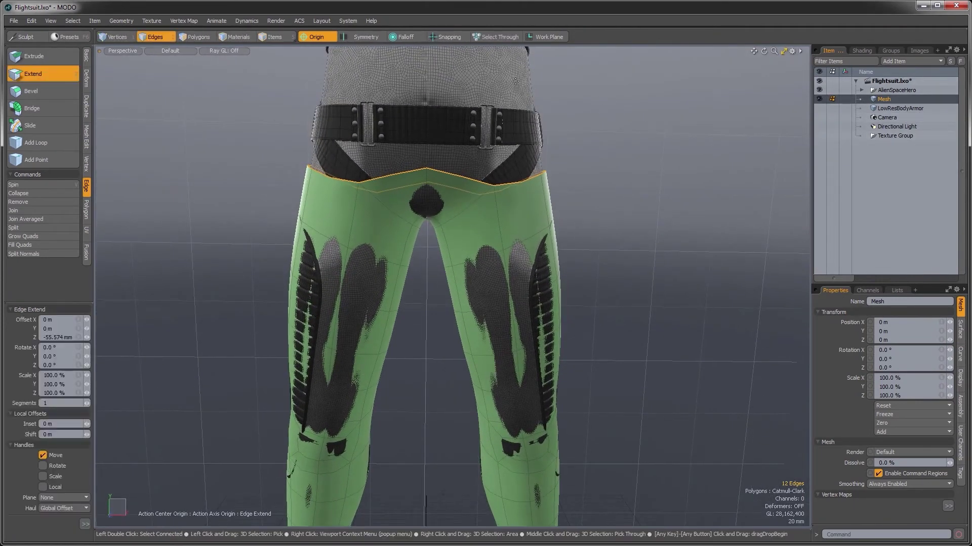
pyautogui.moveTo(428, 139); pyautogui.dragTo(428, 107)
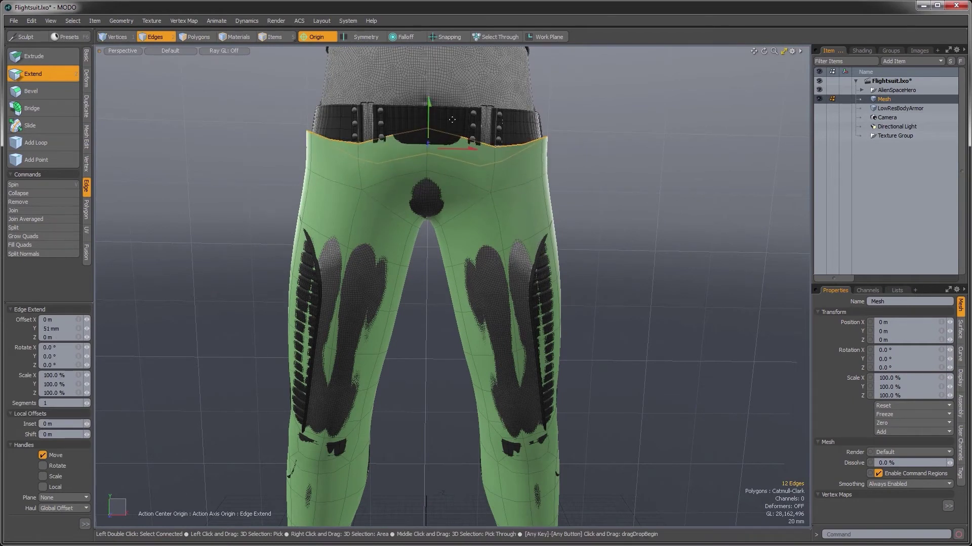
# - Set the action center to Local and flatten the waist loop by scaling it to 0% in Z
pyautogui.press('r')
pyautogui.keyDown('alt'); pyautogui.moveTo(548, 181); pyautogui.dragTo(485, 272); pyautogui.keyUp('alt')
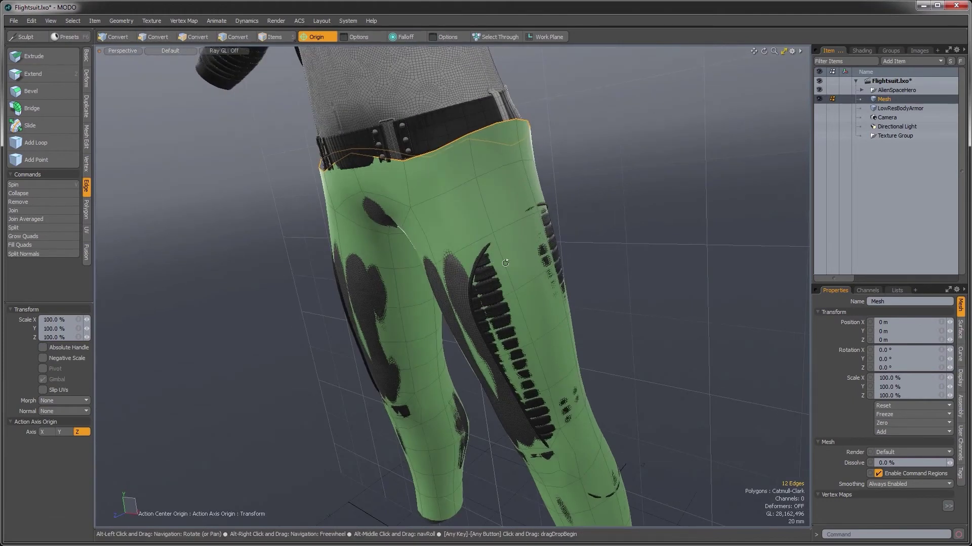
pyautogui.keyDown('alt'); pyautogui.moveTo(505, 263); pyautogui.dragTo(413, 118); pyautogui.keyUp('alt')
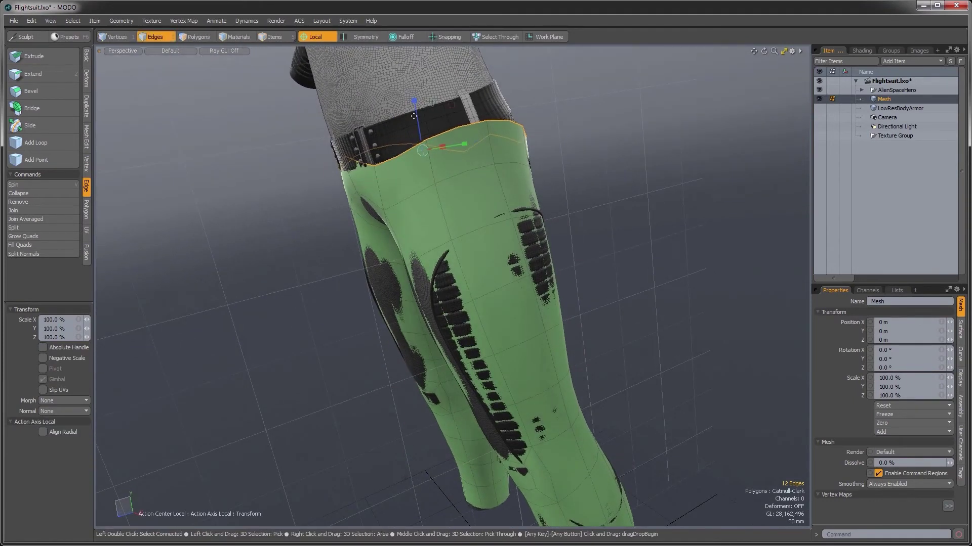
pyautogui.moveTo(423, 151); pyautogui.dragTo(424, 153)
pyautogui.keyDown('alt'); pyautogui.moveTo(540, 145); pyautogui.dragTo(434, 265); pyautogui.keyUp('alt')
# - Tilt the waist loop to follow the belt's slope and move it -4 mm in Y and 15 mm in Z, checking the Right and Front views
pyautogui.hotkey('ctrl', 'space')
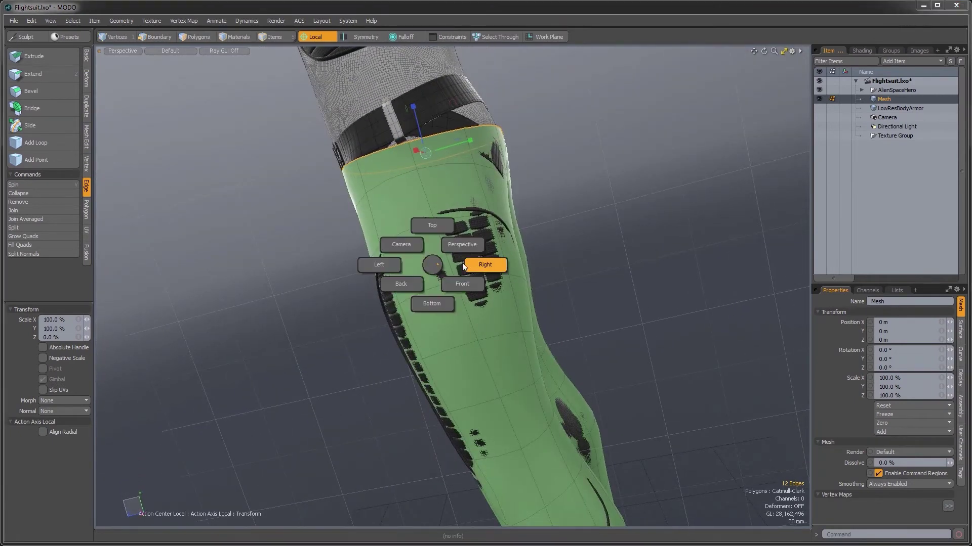
pyautogui.click(474, 266)
pyautogui.keyDown('alt'); pyautogui.moveTo(498, 139); pyautogui.dragTo(492, 162); pyautogui.keyUp('alt')
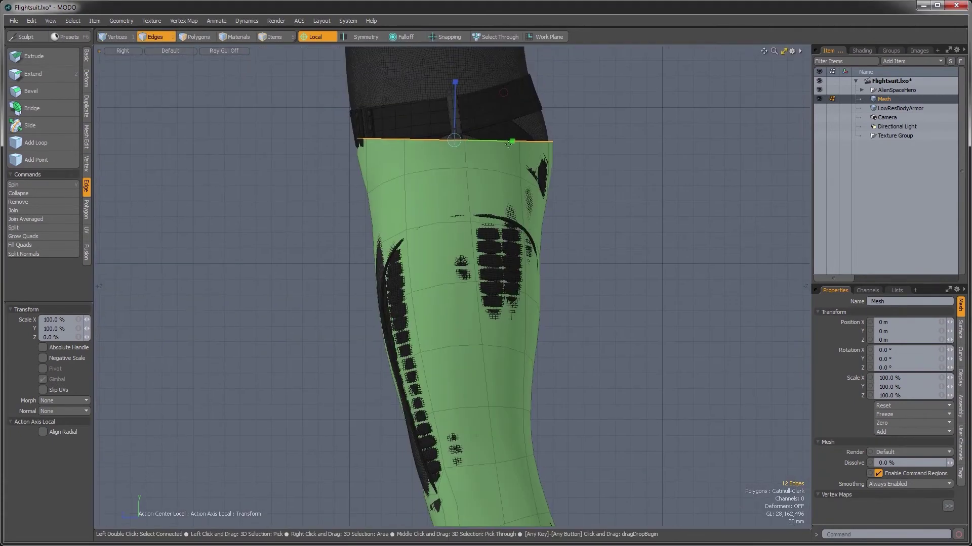
pyautogui.press('e')
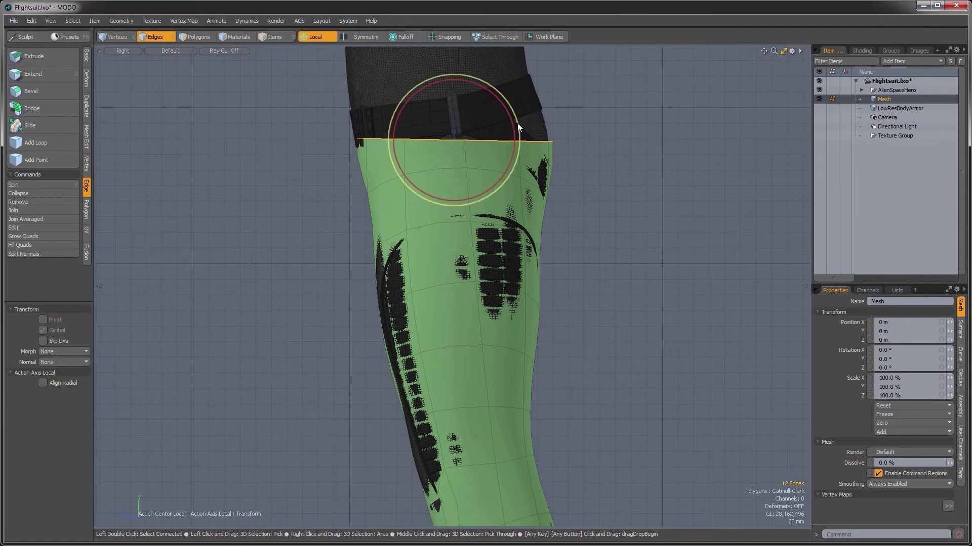
pyautogui.moveTo(514, 121); pyautogui.dragTo(503, 112)
pyautogui.press('w')
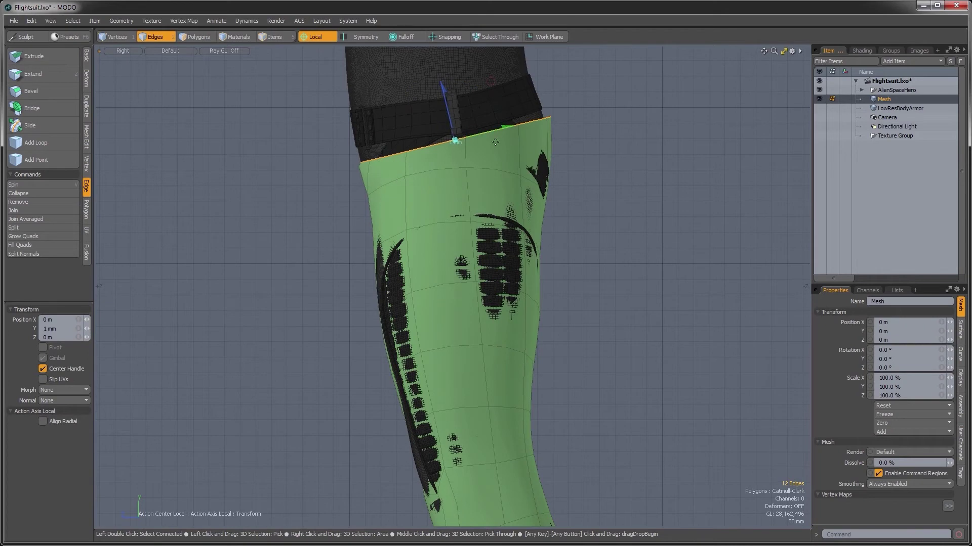
pyautogui.moveTo(448, 118); pyautogui.dragTo(446, 112)
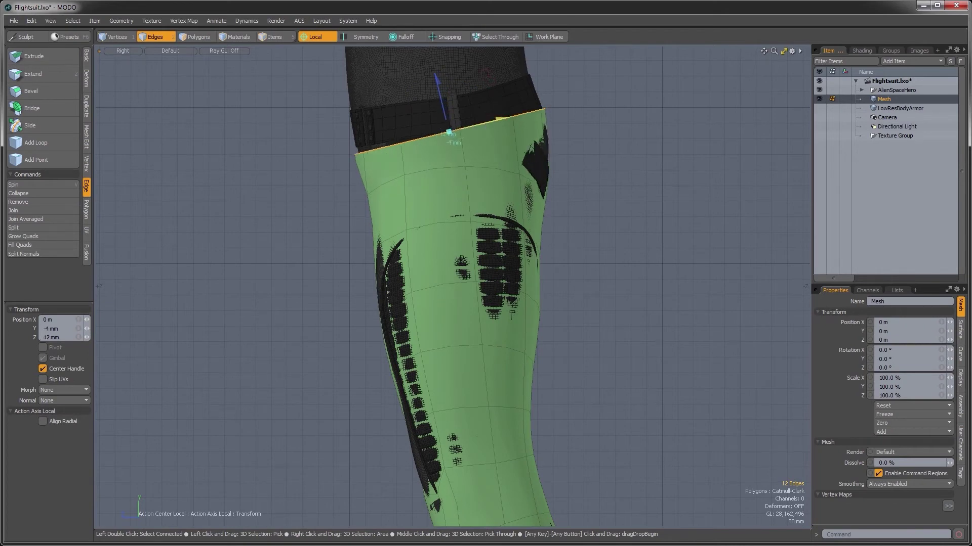
pyautogui.keyDown('alt'); pyautogui.moveTo(430, 136); pyautogui.dragTo(445, 132); pyautogui.keyUp('alt')
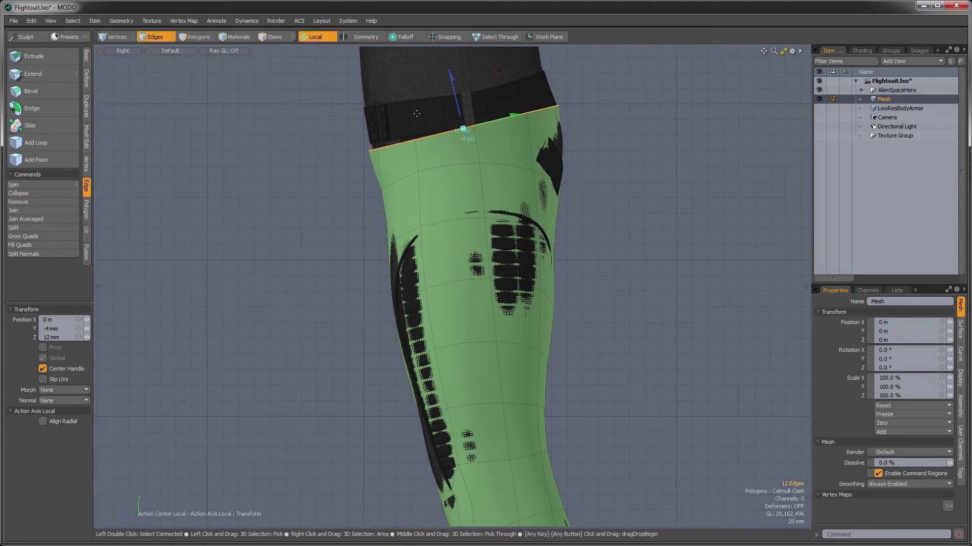
pyautogui.hotkey('ctrl', 'space')
pyautogui.click(438, 144)
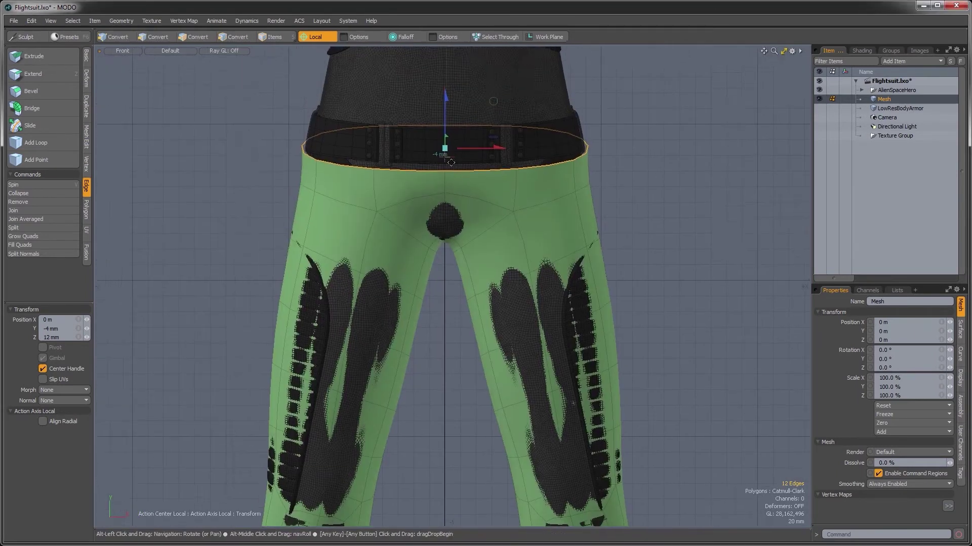
pyautogui.moveTo(483, 142)
pyautogui.keyDown('alt'); pyautogui.mouseDown()
pyautogui.moveTo(480, 155)
pyautogui.moveTo(479, 145)
pyautogui.mouseUp(); pyautogui.keyUp('alt')
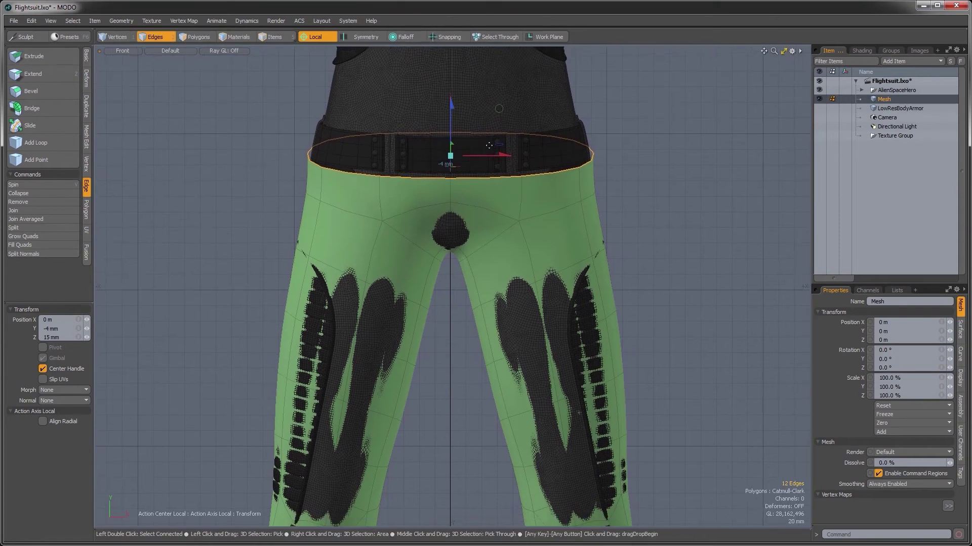
pyautogui.scroll(-3, 499, 152)
# - Extend the waist loop upward twice in the Perspective view to cover the belt and lower torso
pyautogui.press('z')
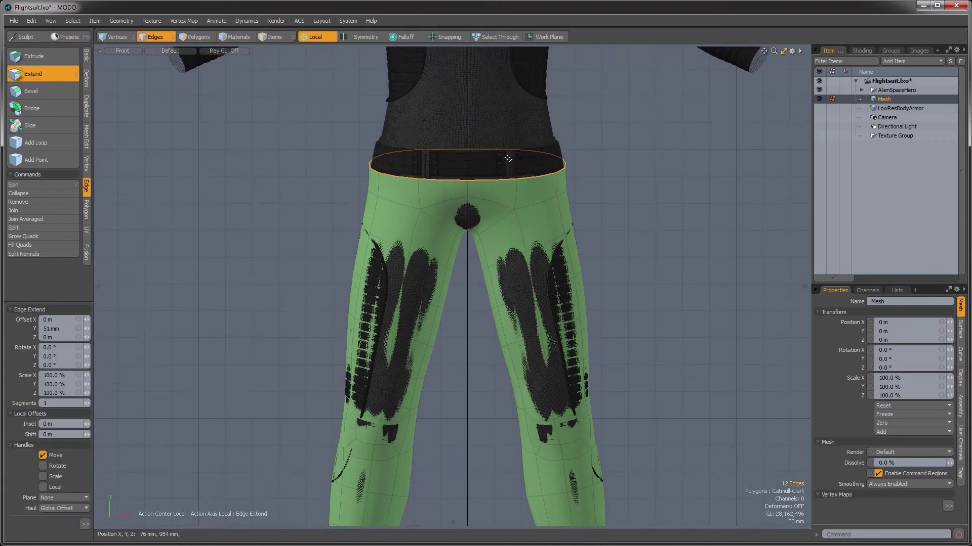
pyautogui.keyDown('alt'); pyautogui.moveTo(477, 177); pyautogui.dragTo(449, 208); pyautogui.keyUp('alt')
pyautogui.hotkey('ctrl', 'space')
pyautogui.click(492, 198)
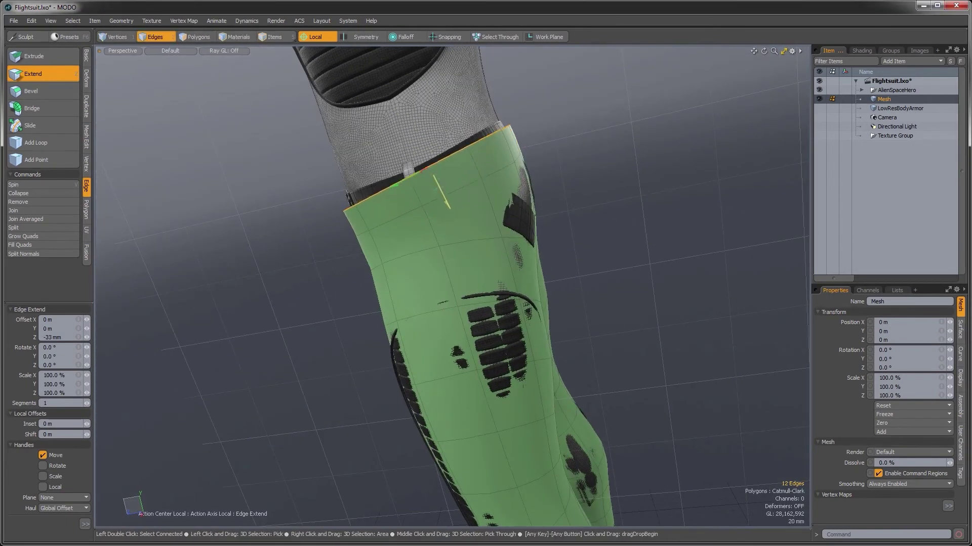
pyautogui.keyDown('alt'); pyautogui.moveTo(414, 145); pyautogui.dragTo(432, 161); pyautogui.keyUp('alt')
pyautogui.keyDown('shift'); pyautogui.click(431, 153); pyautogui.keyUp('shift')
# - Rotate the new top loop slightly and raise it 50 mm along its local Z axis
pyautogui.press('e')
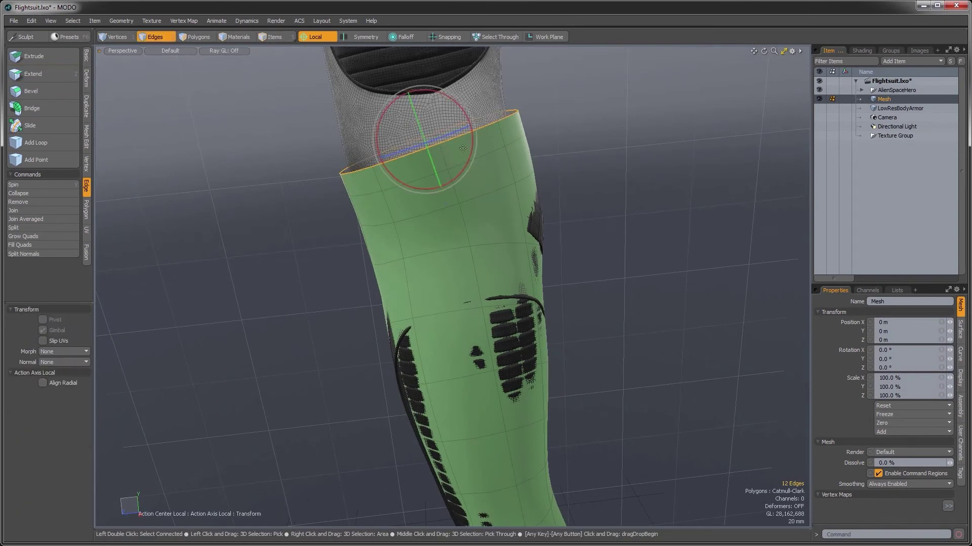
pyautogui.moveTo(469, 125); pyautogui.dragTo(470, 133)
pyautogui.keyDown('ctrl'); pyautogui.keyDown('alt'); pyautogui.moveTo(506, 203); pyautogui.dragTo(420, 235); pyautogui.keyUp('alt'); pyautogui.keyUp('ctrl')
pyautogui.keyDown('alt'); pyautogui.keyDown('shift'); pyautogui.moveTo(420, 236); pyautogui.dragTo(473, 263); pyautogui.keyUp('shift'); pyautogui.keyUp('alt')
pyautogui.keyDown('alt'); pyautogui.moveTo(474, 263); pyautogui.dragTo(564, 299); pyautogui.keyUp('alt')
pyautogui.keyDown('alt'); pyautogui.keyDown('shift'); pyautogui.moveTo(564, 299); pyautogui.dragTo(426, 265); pyautogui.keyUp('shift'); pyautogui.keyUp('alt')
pyautogui.press('w')
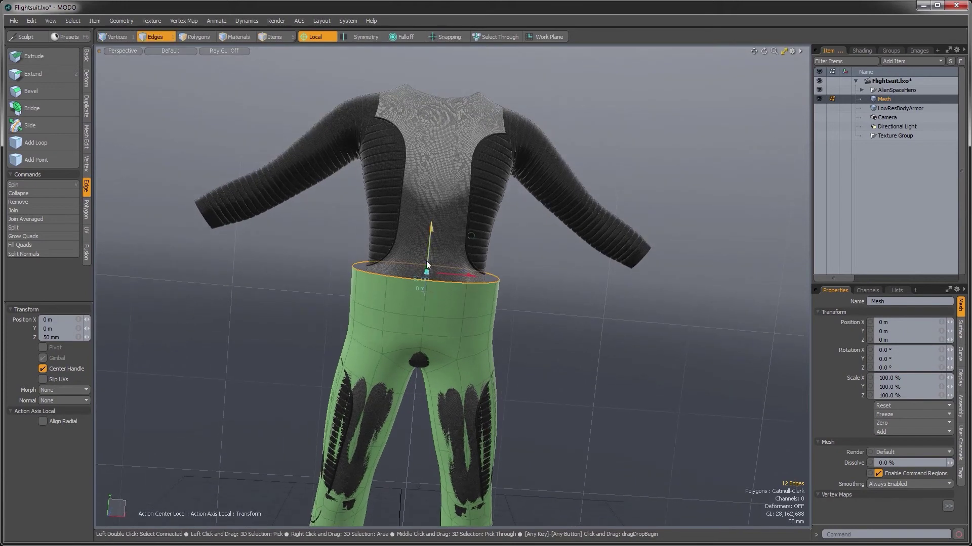
# - Extend the top loop further up the torso in several rows to just below the arms, then clear the selection
pyautogui.press('z')
pyautogui.moveTo(422, 305); pyautogui.dragTo(429, 253)
pyautogui.click(432, 250)
pyautogui.moveTo(438, 152); pyautogui.dragTo(439, 120)
pyautogui.keyDown('alt'); pyautogui.moveTo(445, 286); pyautogui.dragTo(479, 309); pyautogui.keyUp('alt')
pyautogui.press('q')
pyautogui.press('Escape')
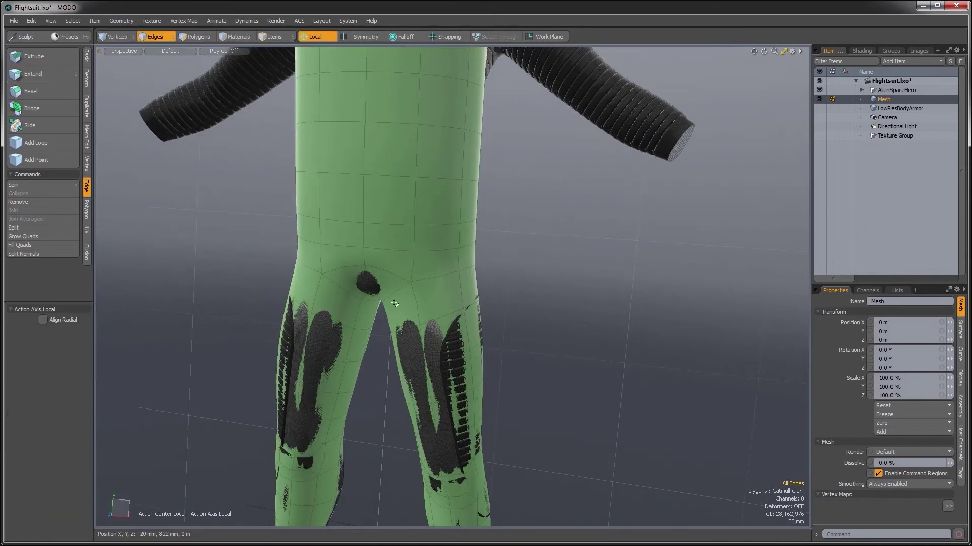
# - Select the four polygons across the top of the back and move them outward past the suit surface
pyautogui.keyDown('ctrl'); pyautogui.keyDown('alt'); pyautogui.moveTo(371, 291); pyautogui.dragTo(486, 296); pyautogui.keyUp('alt'); pyautogui.keyUp('ctrl')
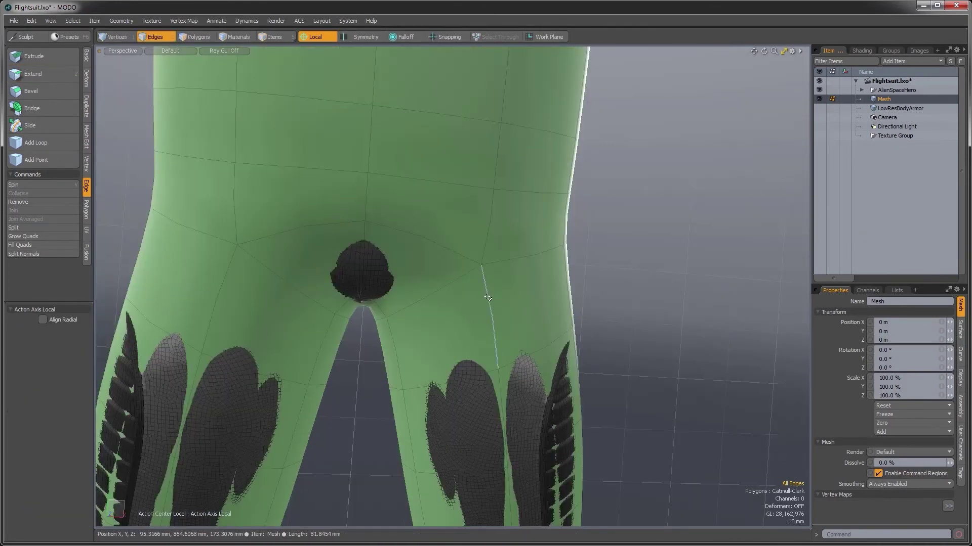
pyautogui.keyDown('ctrl'); pyautogui.keyDown('alt'); pyautogui.moveTo(496, 302); pyautogui.dragTo(414, 303); pyautogui.keyUp('alt'); pyautogui.keyUp('ctrl')
pyautogui.keyDown('alt'); pyautogui.moveTo(526, 323); pyautogui.dragTo(482, 331); pyautogui.keyUp('alt')
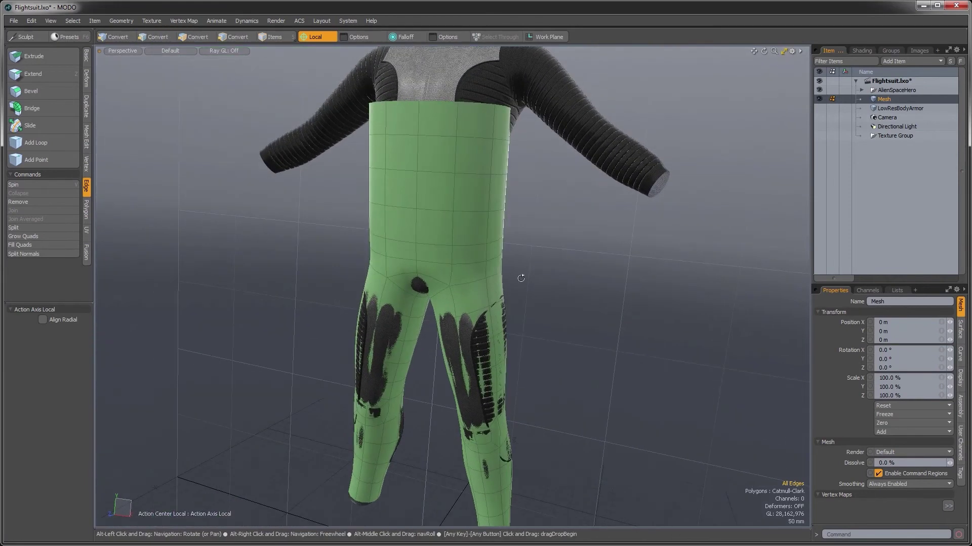
pyautogui.keyDown('alt'); pyautogui.keyDown('shift'); pyautogui.moveTo(477, 106); pyautogui.dragTo(449, 172); pyautogui.keyUp('shift'); pyautogui.keyUp('alt')
pyautogui.keyDown('alt'); pyautogui.moveTo(531, 289); pyautogui.dragTo(365, 288); pyautogui.keyUp('alt')
pyautogui.press('3')
pyautogui.moveTo(428, 193); pyautogui.dragTo(563, 201)
pyautogui.press('w')
pyautogui.press('space')
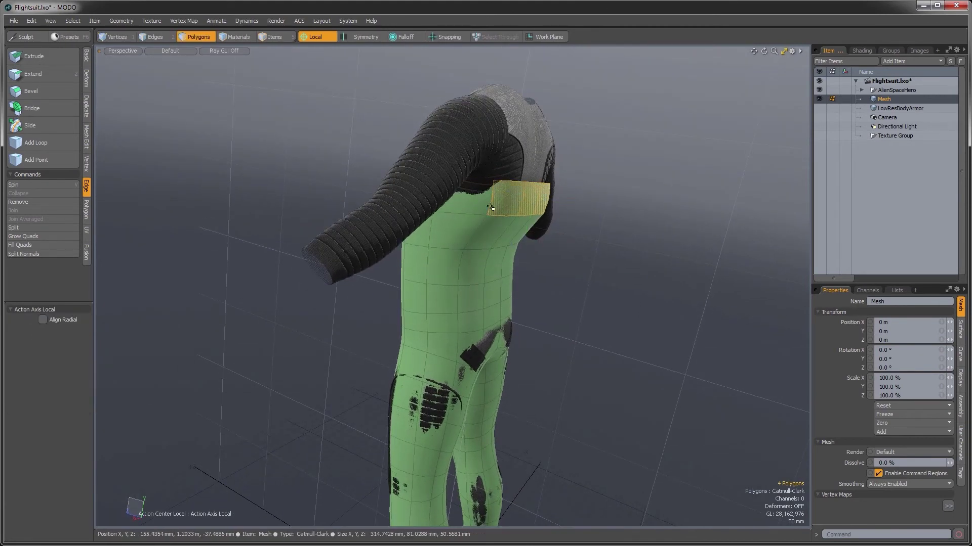
# - Push the polygon beneath each armpit at the back outward until it covers the suit
pyautogui.keyDown('alt'); pyautogui.moveTo(478, 203); pyautogui.dragTo(415, 182); pyautogui.keyUp('alt')
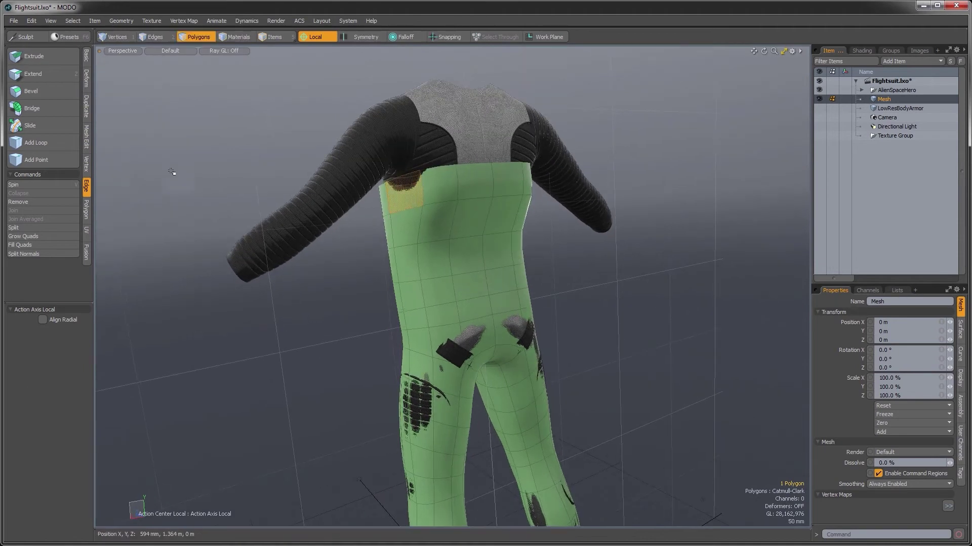
pyautogui.click(86, 74)
pyautogui.click(32, 199)
pyautogui.click(386, 263)
pyautogui.keyDown('alt'); pyautogui.moveTo(379, 271); pyautogui.dragTo(463, 350); pyautogui.keyUp('alt')
pyautogui.press('q')
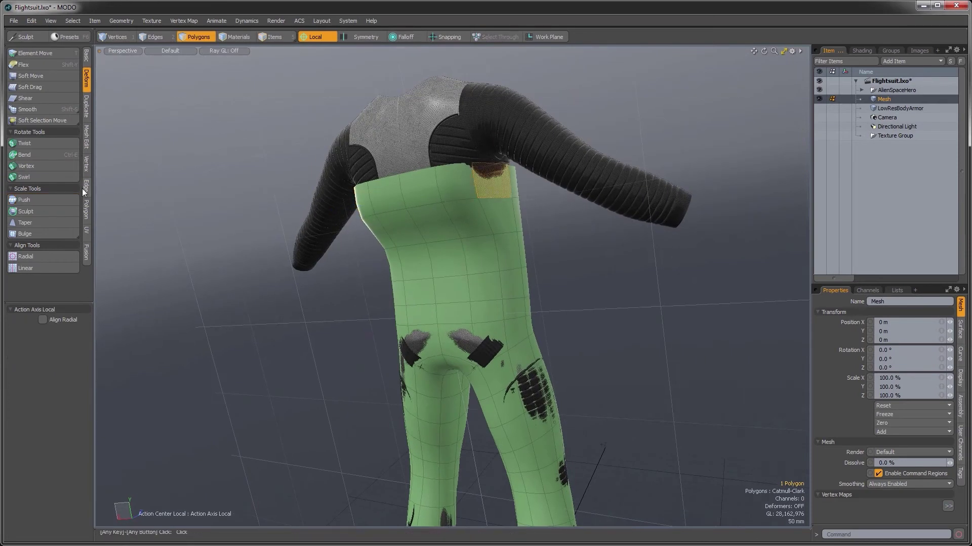
pyautogui.click(37, 198)
pyautogui.moveTo(505, 177); pyautogui.dragTo(537, 171)
pyautogui.keyDown('alt'); pyautogui.moveTo(449, 224); pyautogui.dragTo(493, 362); pyautogui.keyUp('alt')
pyautogui.press('q')
# - Push the four polygons across the seat outward to cover the suit, then clear the selection
pyautogui.click(436, 351)
pyautogui.keyDown('shift'); pyautogui.click(428, 352); pyautogui.keyUp('shift')
pyautogui.keyDown('alt'); pyautogui.moveTo(437, 356); pyautogui.dragTo(424, 355); pyautogui.keyUp('alt')
pyautogui.keyDown('shift'); pyautogui.click(506, 339); pyautogui.keyUp('shift')
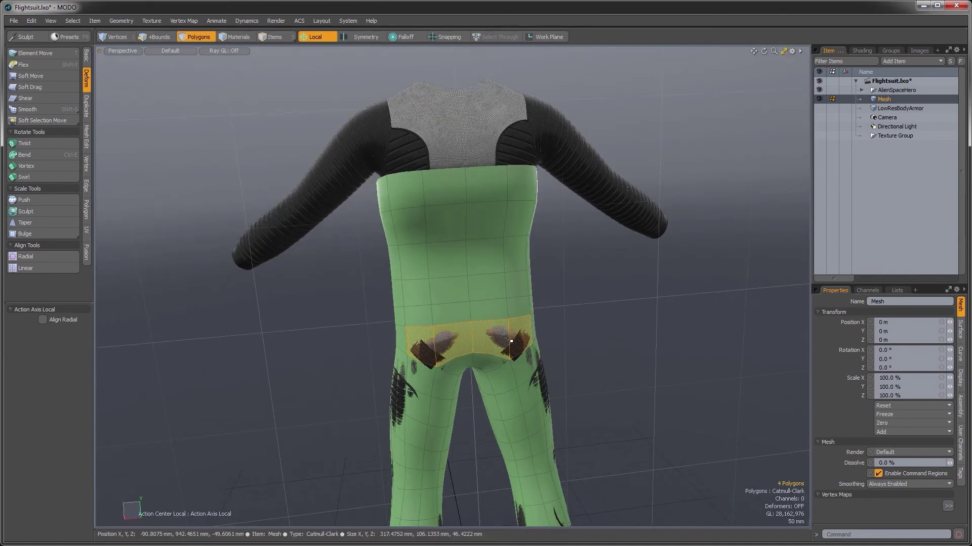
pyautogui.click(35, 199)
pyautogui.keyDown('ctrl'); pyautogui.keyDown('alt'); pyautogui.moveTo(648, 371); pyautogui.dragTo(415, 349); pyautogui.keyUp('alt'); pyautogui.keyUp('ctrl')
pyautogui.press('Escape')
# - Push the edge at the front of the crotch outward until it covers the suit, then clear the selection
pyautogui.keyDown('alt'); pyautogui.moveTo(571, 339); pyautogui.dragTo(504, 306); pyautogui.keyUp('alt')
pyautogui.keyDown('alt'); pyautogui.keyDown('shift'); pyautogui.moveTo(496, 223); pyautogui.dragTo(472, 273); pyautogui.keyUp('shift'); pyautogui.keyUp('alt')
pyautogui.press('2')
pyautogui.click(463, 265)
pyautogui.click(69, 200)
pyautogui.moveTo(463, 284); pyautogui.dragTo(439, 299)
pyautogui.press('q')
pyautogui.press('Escape')
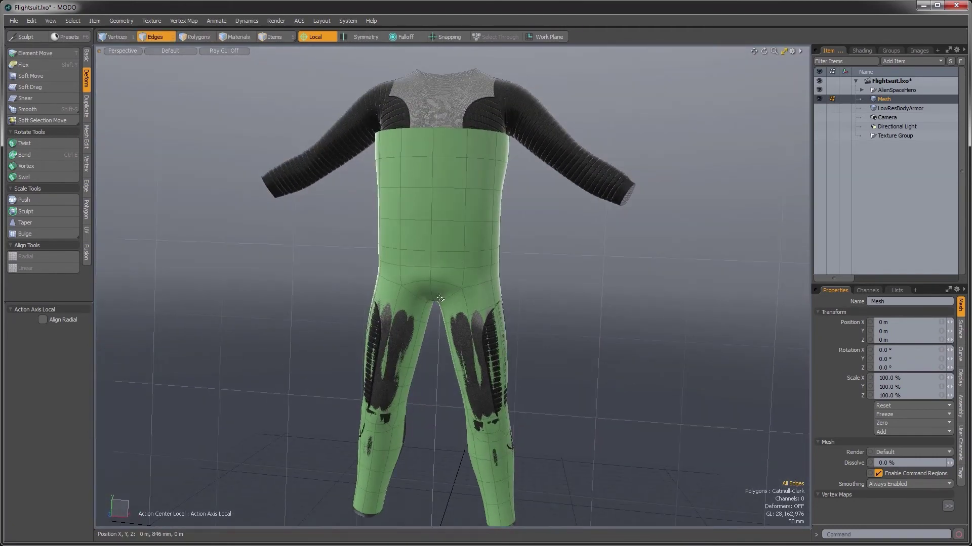
# - Select all the torso polygons of the low-resolution mesh, from the chest opening down to the pelvis
pyautogui.keyDown('alt'); pyautogui.moveTo(439, 298); pyautogui.dragTo(453, 261); pyautogui.keyUp('alt')
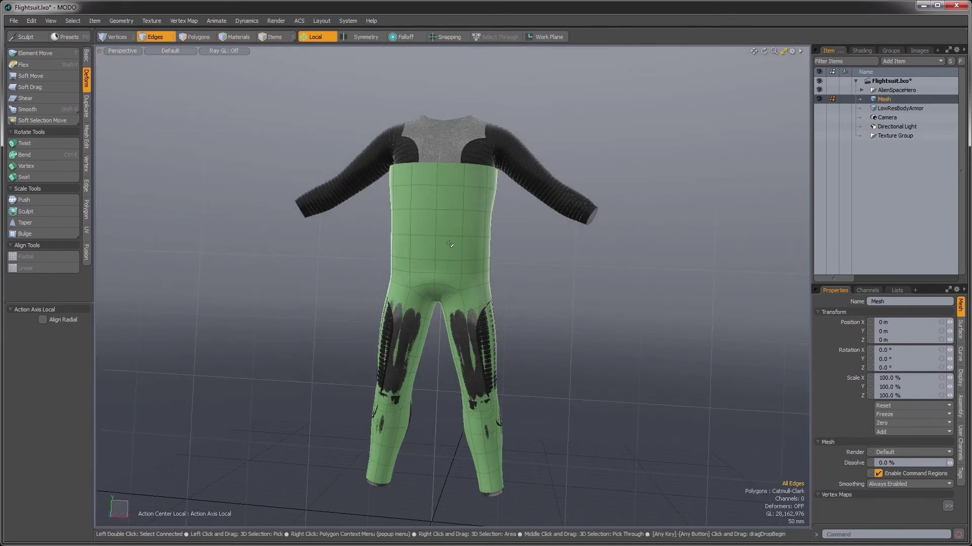
pyautogui.scroll(3, 451, 243)
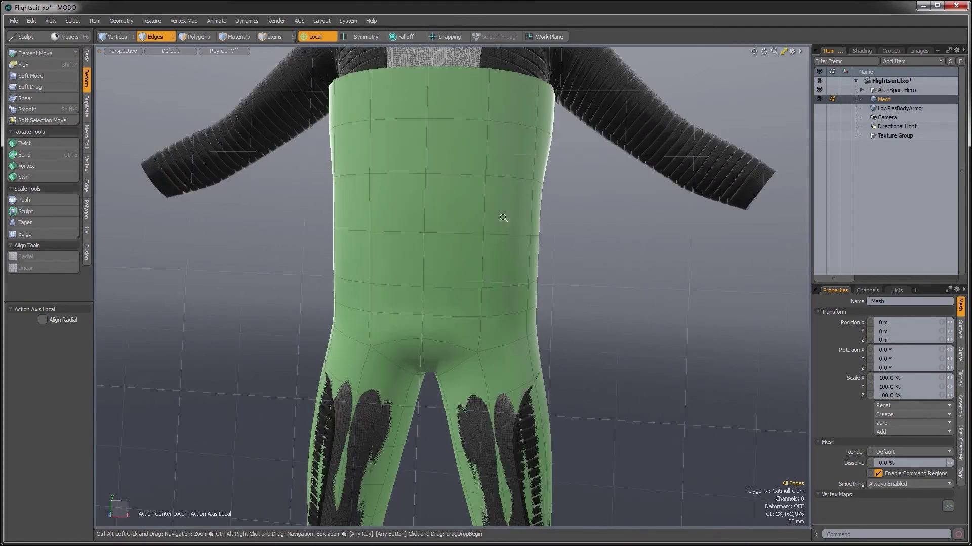
pyautogui.doubleClick(453, 216)
pyautogui.keyDown('ctrl'); pyautogui.keyDown('alt'); pyautogui.moveTo(466, 228); pyautogui.dragTo(436, 206); pyautogui.keyUp('alt'); pyautogui.keyUp('ctrl')
pyautogui.moveTo(421, 143)
pyautogui.mouseDown()
pyautogui.moveTo(505, 150)
pyautogui.moveTo(554, 250)
pyautogui.mouseUp()
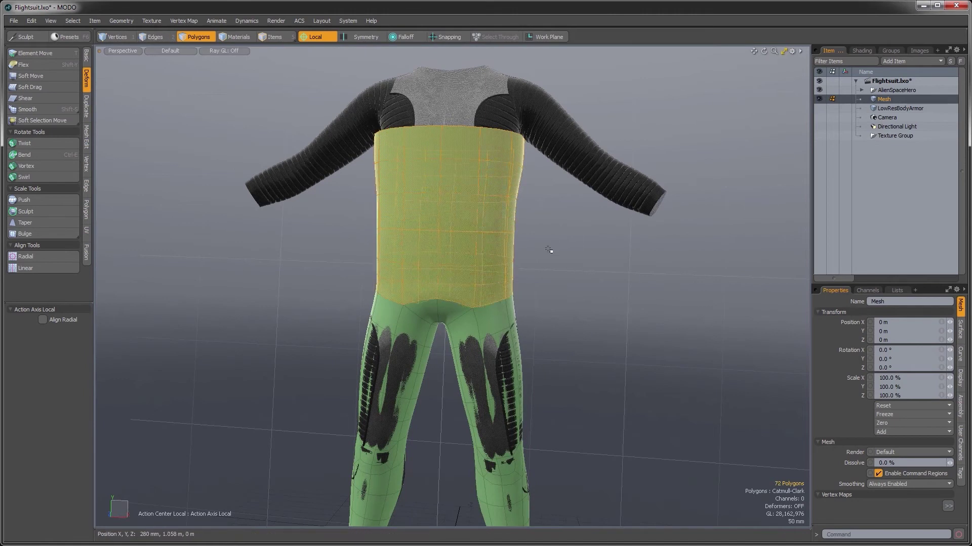
# - Constrain the mesh to the background with the geometry constraint set to Point and a 10 mm offset
pyautogui.click(84, 62)
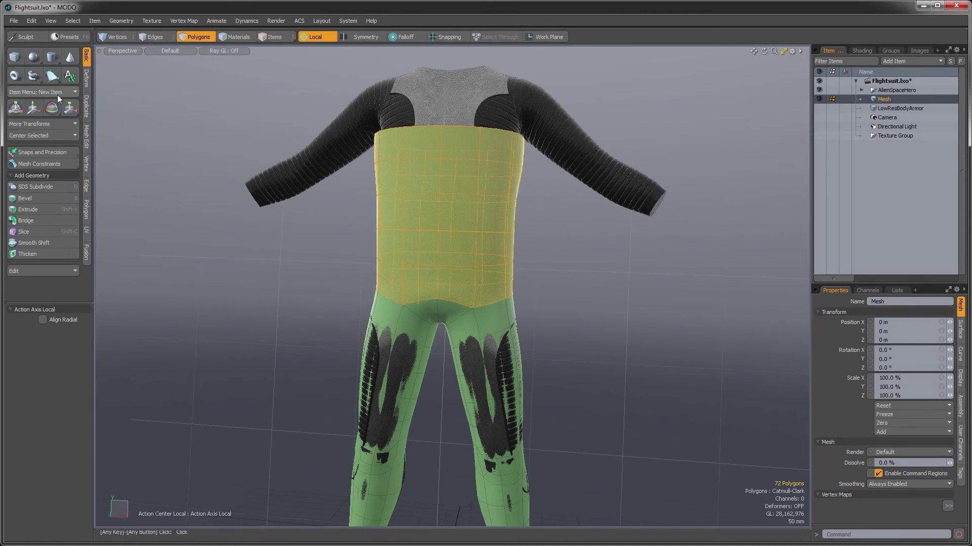
pyautogui.click(37, 160)
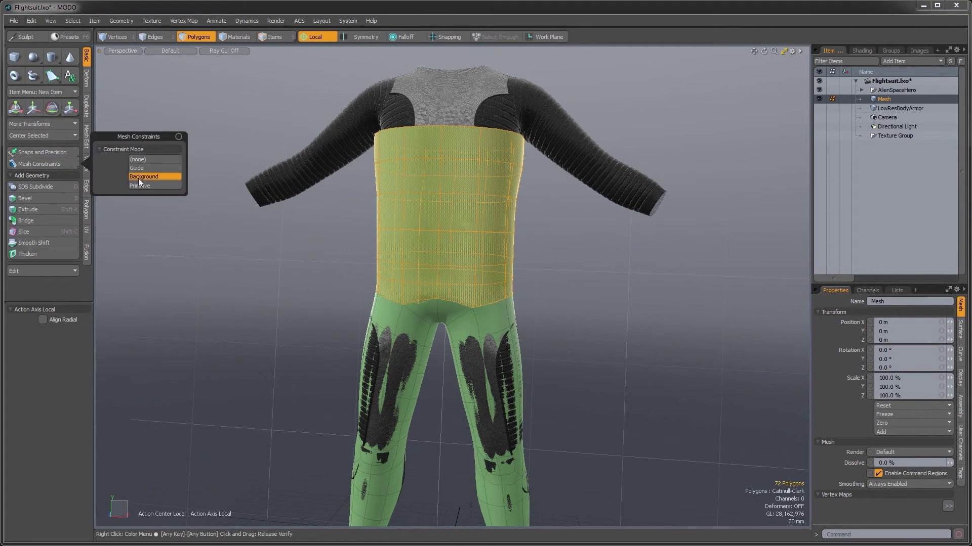
pyautogui.click(162, 191)
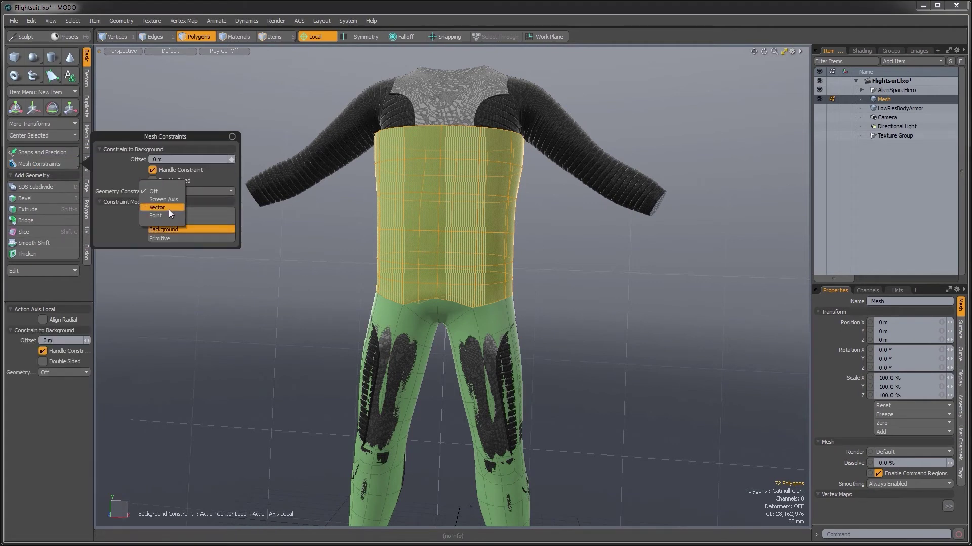
pyautogui.click(169, 216)
pyautogui.moveTo(179, 159); pyautogui.dragTo(123, 152)
pyautogui.write('10')
pyautogui.press('Return')
pyautogui.moveTo(496, 278)
pyautogui.keyDown('alt'); pyautogui.mouseDown()
pyautogui.moveTo(483, 236)
pyautogui.moveTo(494, 275)
pyautogui.mouseUp(); pyautogui.keyUp('alt')
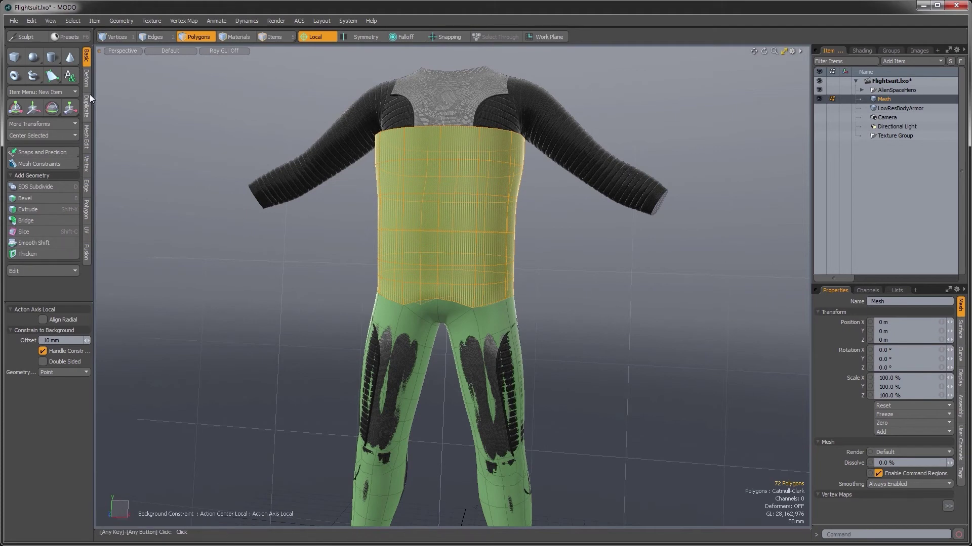
# - Smooth the selected torso polygons onto the suit surface with strength 1.0 and 1 iteration
pyautogui.click(86, 79)
pyautogui.click(28, 109)
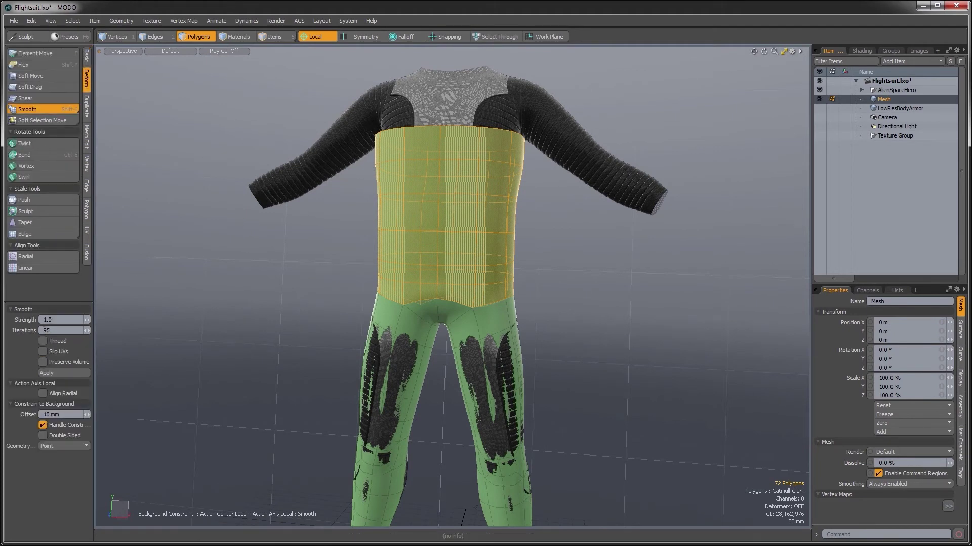
pyautogui.press('Return')
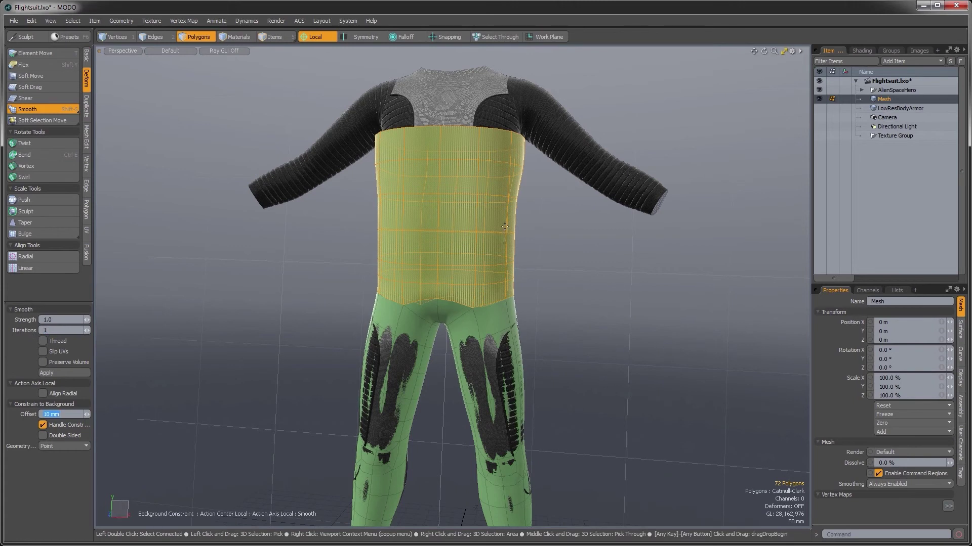
pyautogui.click(504, 227)
pyautogui.keyDown('alt'); pyautogui.moveTo(504, 227); pyautogui.dragTo(586, 286); pyautogui.keyUp('alt')
pyautogui.scroll(5, 454, 291)
pyautogui.keyDown('alt'); pyautogui.moveTo(493, 290); pyautogui.dragTo(486, 327); pyautogui.keyUp('alt')
pyautogui.scroll(-3, 458, 283)
pyautogui.press('q')
# - Switch to the Topology layout and frame the hip area around the belt
pyautogui.keyDown('alt'); pyautogui.moveTo(605, 322); pyautogui.dragTo(569, 310); pyautogui.keyUp('alt')
pyautogui.scroll(-5, 590, 334)
pyautogui.hotkey('ctrl', 'Tab')
pyautogui.click(195, 296)
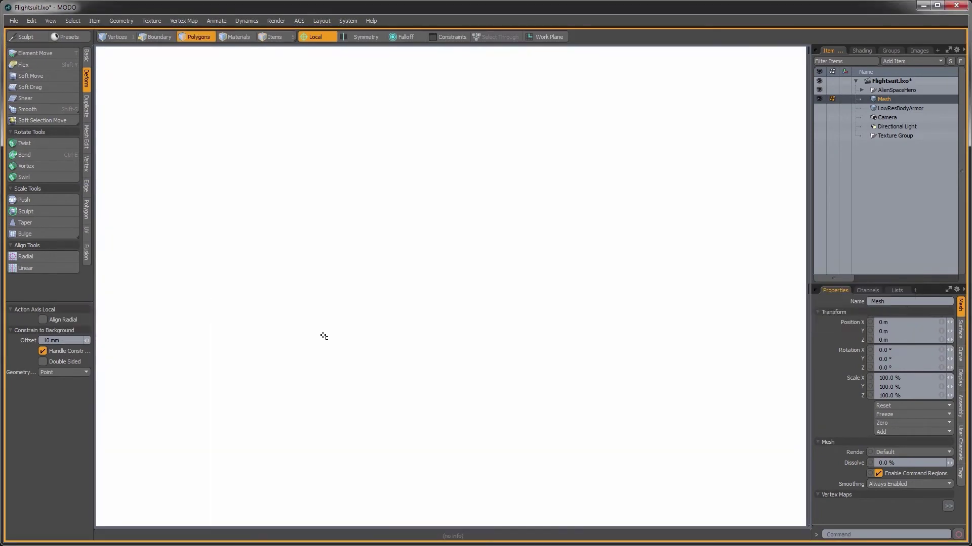
pyautogui.keyDown('alt'); pyautogui.moveTo(445, 299); pyautogui.dragTo(430, 273); pyautogui.keyUp('alt')
pyautogui.scroll(-3, 470, 304)
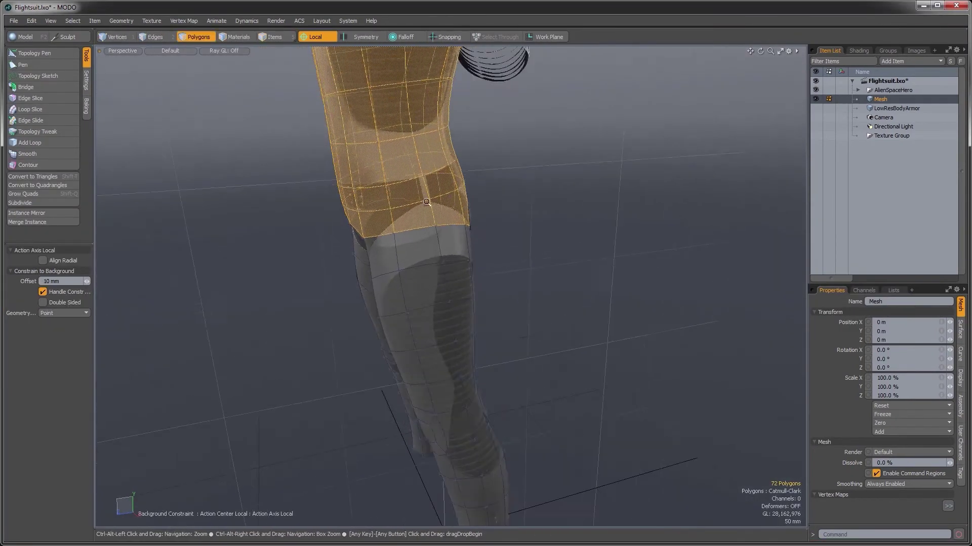
pyautogui.scroll(4, 430, 228)
pyautogui.keyDown('alt'); pyautogui.moveTo(430, 227); pyautogui.dragTo(490, 210); pyautogui.keyUp('alt')
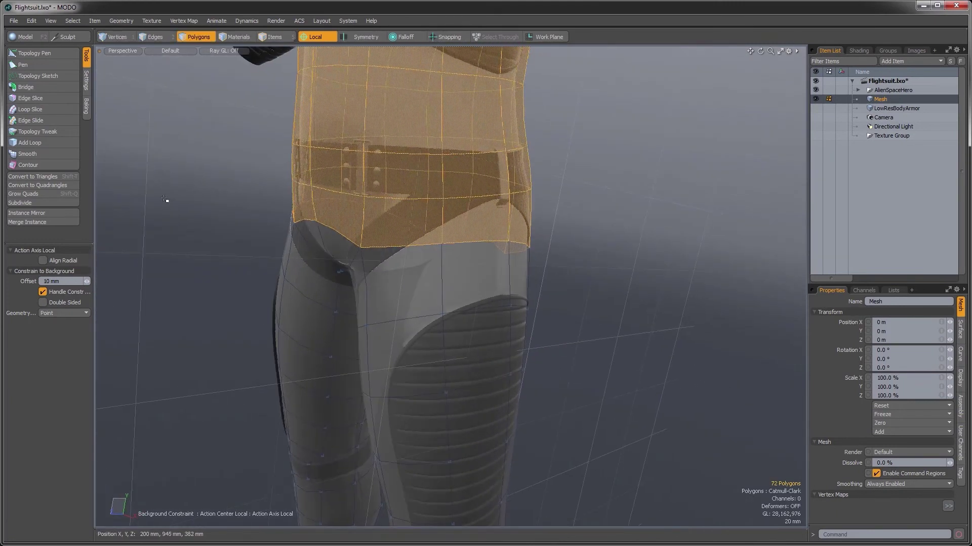
pyautogui.keyDown('alt'); pyautogui.moveTo(128, 165); pyautogui.dragTo(143, 133); pyautogui.keyUp('alt')
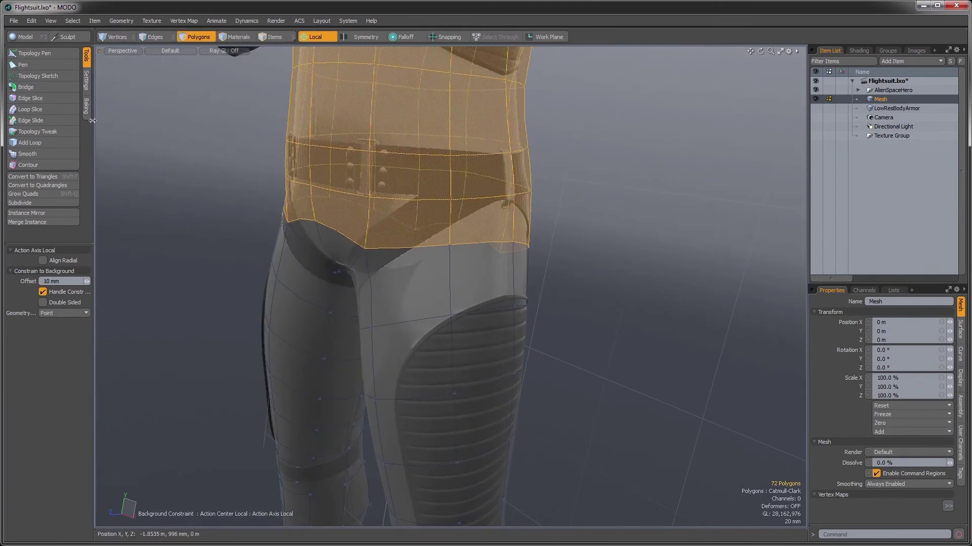
# - Use Topology Tweak to shift the mesh elements across the front of the waist so they follow the belt
pyautogui.click(29, 132)
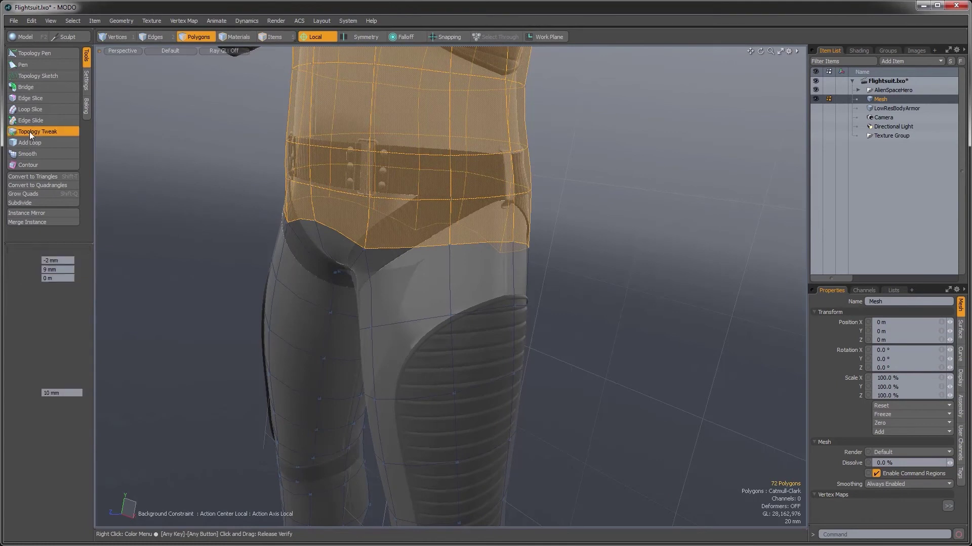
pyautogui.keyDown('alt'); pyautogui.moveTo(320, 247); pyautogui.dragTo(423, 246); pyautogui.keyUp('alt')
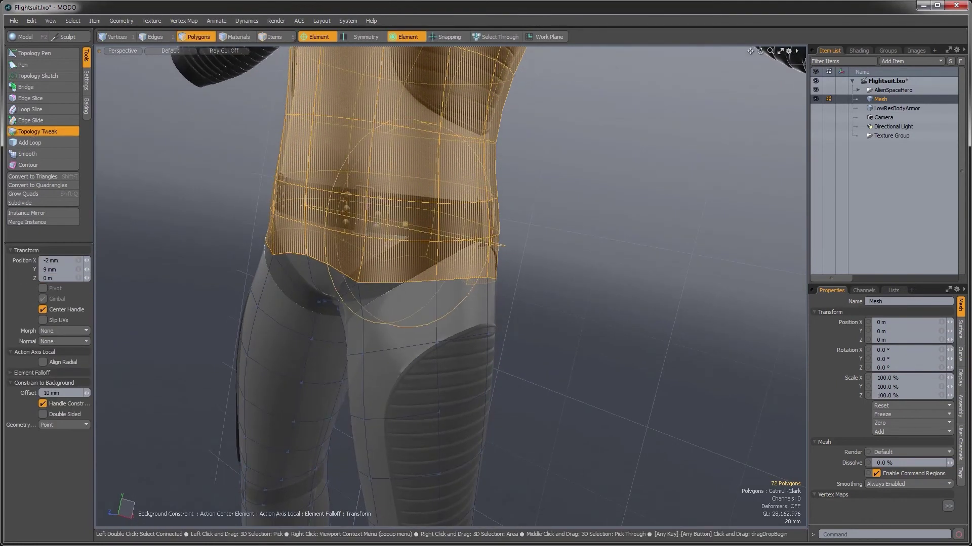
pyautogui.keyDown('alt'); pyautogui.moveTo(403, 334); pyautogui.dragTo(501, 361); pyautogui.keyUp('alt')
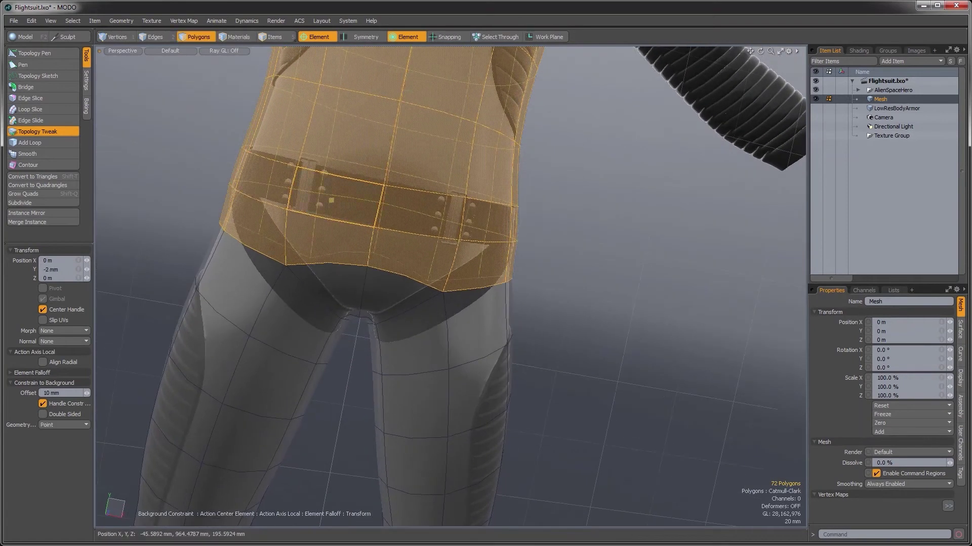
pyautogui.moveTo(331, 200); pyautogui.dragTo(335, 199)
pyautogui.keyDown('alt'); pyautogui.moveTo(421, 371); pyautogui.dragTo(492, 361); pyautogui.keyUp('alt')
pyautogui.moveTo(333, 232); pyautogui.dragTo(330, 233)
pyautogui.keyDown('alt'); pyautogui.moveTo(185, 330); pyautogui.dragTo(391, 371); pyautogui.keyUp('alt')
pyautogui.moveTo(423, 265); pyautogui.dragTo(630, 290)
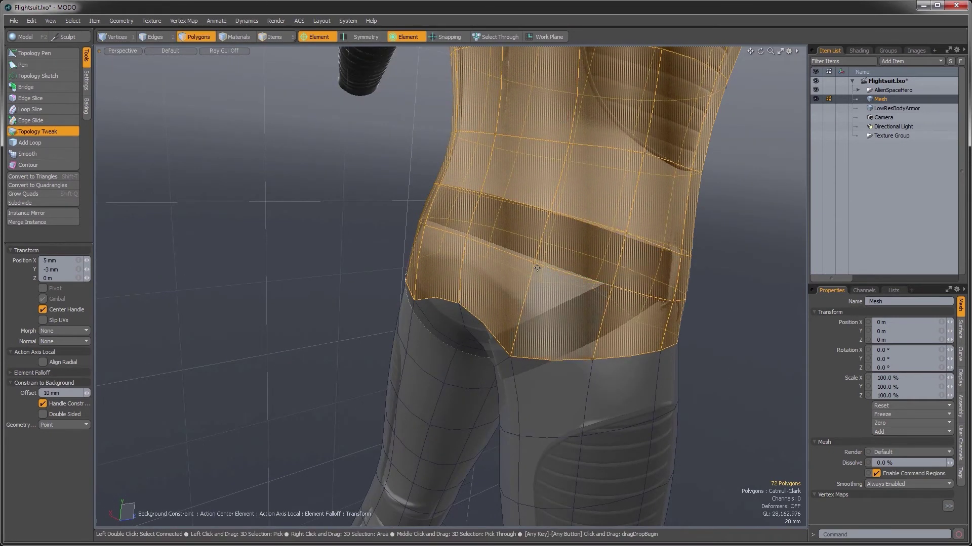
# - Tweak the mesh elements around the back of the hips to line up with the belt
pyautogui.keyDown('alt'); pyautogui.moveTo(535, 250); pyautogui.dragTo(531, 358); pyautogui.keyUp('alt')
pyautogui.scroll(3, 531, 358)
pyautogui.moveTo(478, 274); pyautogui.dragTo(430, 285)
pyautogui.moveTo(435, 226); pyautogui.dragTo(385, 256)
pyautogui.keyDown('alt'); pyautogui.moveTo(398, 361); pyautogui.dragTo(455, 329); pyautogui.keyUp('alt')
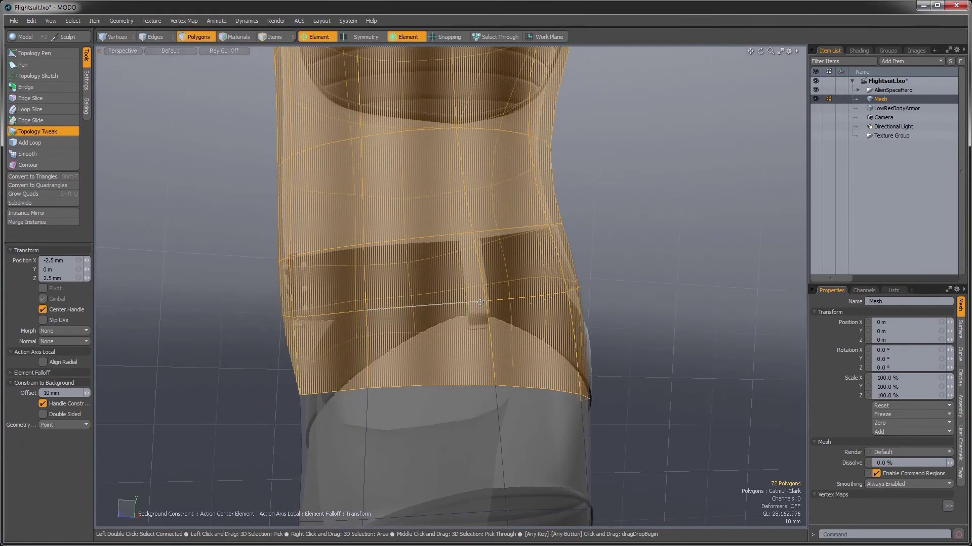
# - Align the edges at the side of the hip and beside the front buckle with the belt's borders
pyautogui.moveTo(485, 299)
pyautogui.mouseDown()
pyautogui.moveTo(486, 307)
pyautogui.moveTo(481, 275)
pyautogui.moveTo(531, 308)
pyautogui.moveTo(482, 310)
pyautogui.mouseUp()
pyautogui.scroll(-2, 505, 286)
pyautogui.click(531, 307)
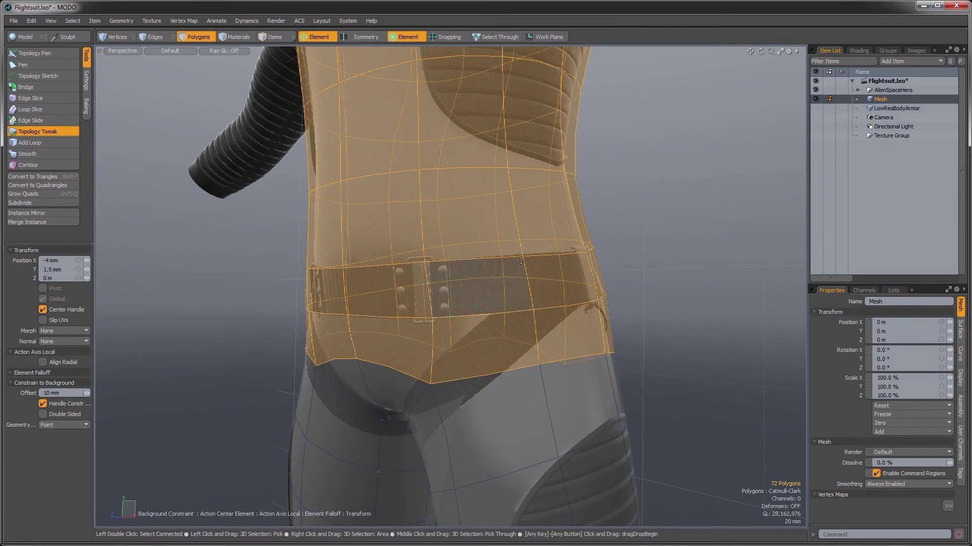
pyautogui.moveTo(522, 257); pyautogui.dragTo(537, 333)
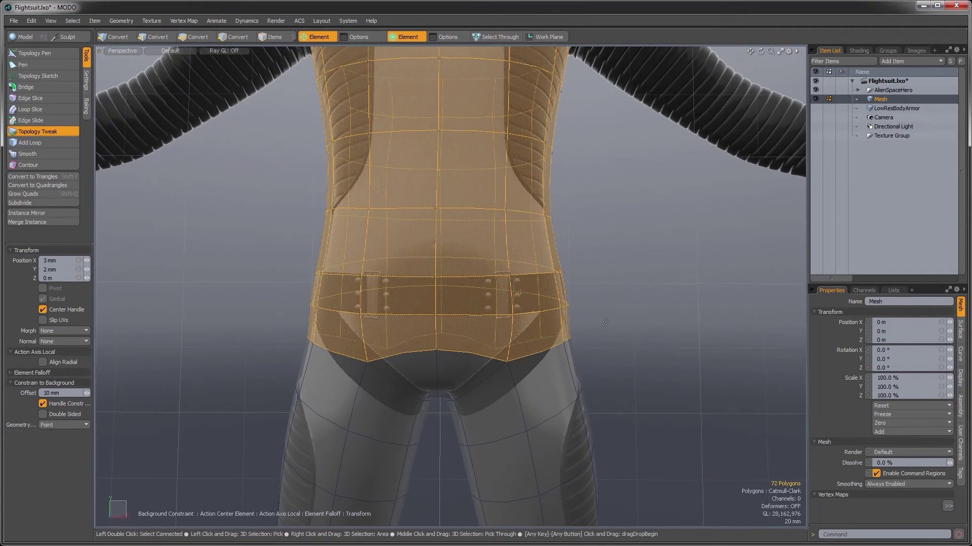
# - Drop the Topology Tweak tool, clear the polygon selection and return to the Model layout
pyautogui.press('space')
pyautogui.click(635, 286)
pyautogui.keyDown('ctrl'); pyautogui.keyDown('alt'); pyautogui.moveTo(636, 287); pyautogui.dragTo(506, 301); pyautogui.keyUp('alt'); pyautogui.keyUp('ctrl')
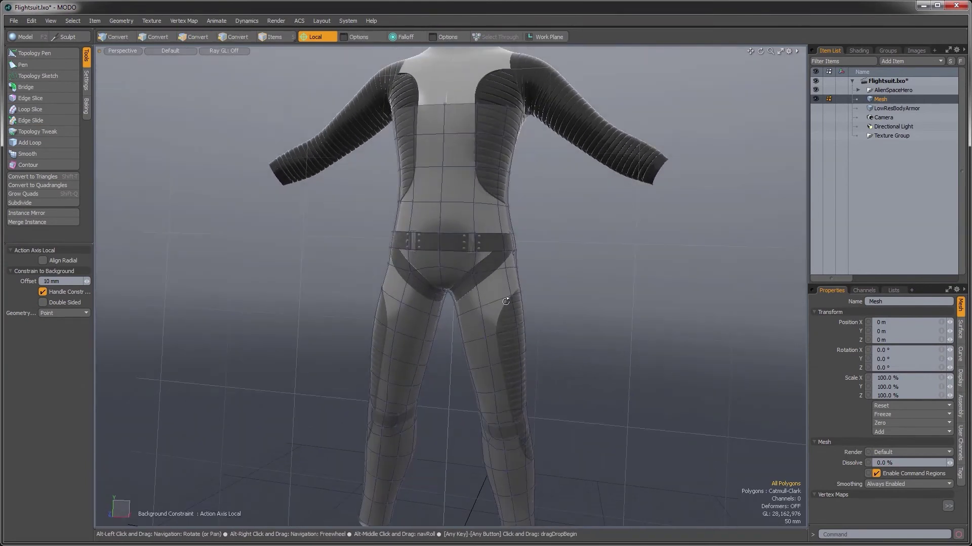
pyautogui.hotkey('ctrl', 'Tab')
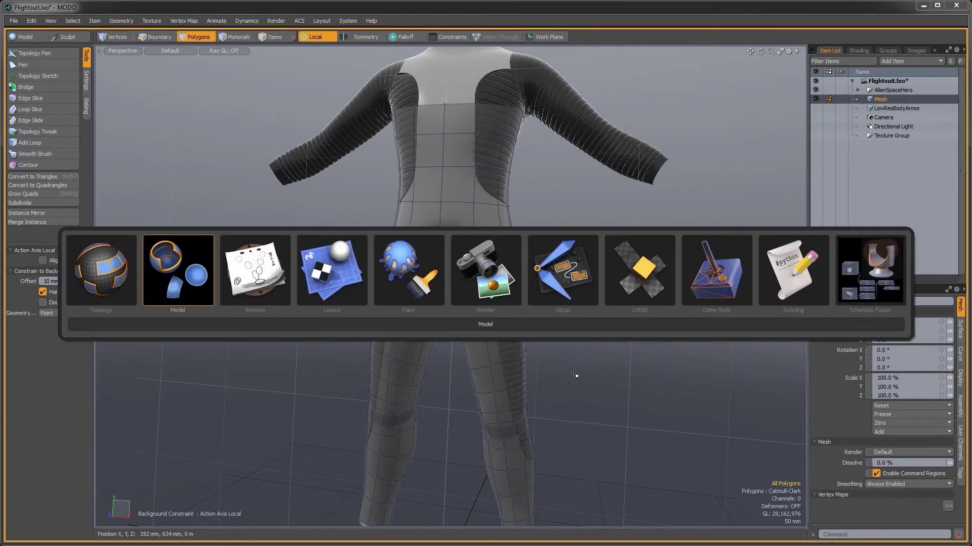
pyautogui.click(191, 288)
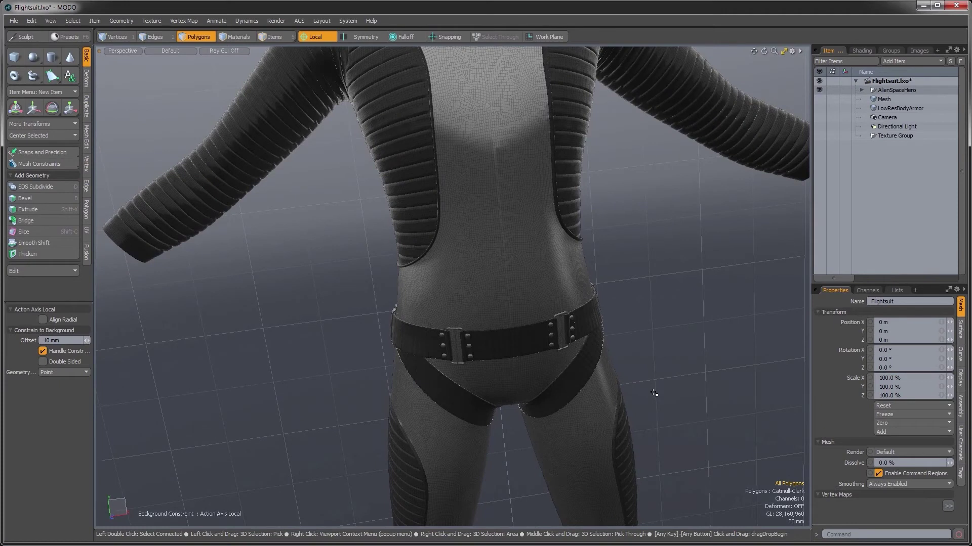
# - Select the connected body surface of the detailed flightsuit and hide the unselected belt and strap geometry
pyautogui.keyDown('alt'); pyautogui.keyDown('shift'); pyautogui.moveTo(678, 381); pyautogui.dragTo(615, 386); pyautogui.keyUp('shift'); pyautogui.keyUp('alt')
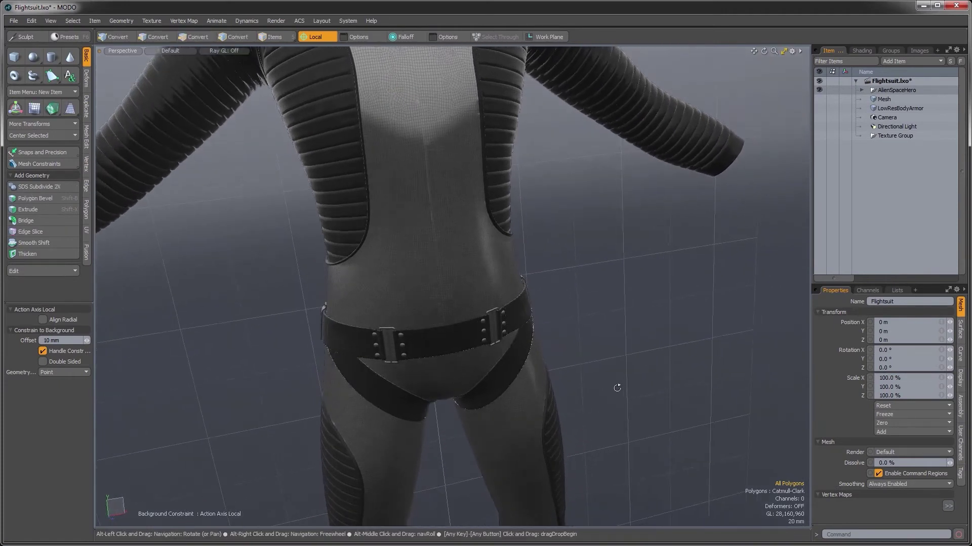
pyautogui.doubleClick(469, 293)
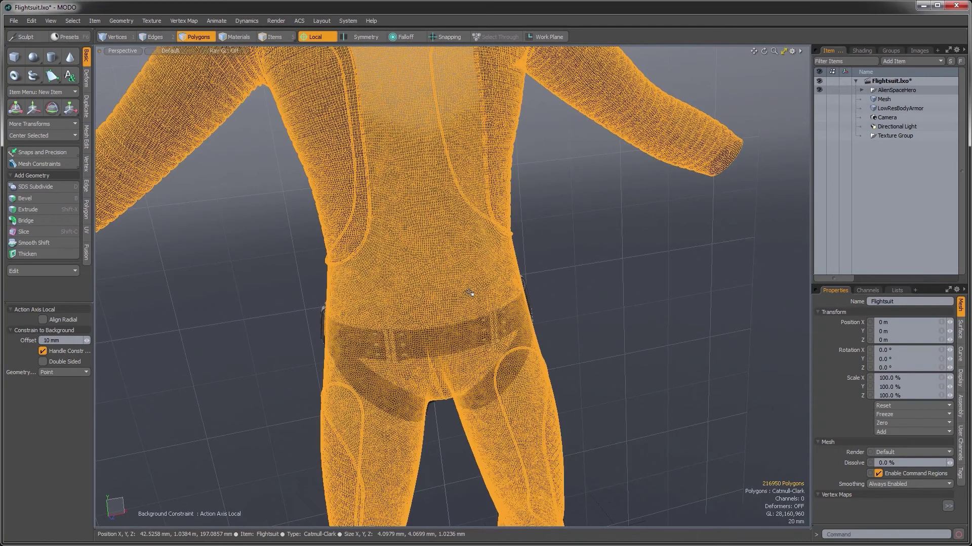
pyautogui.press('ctrl')
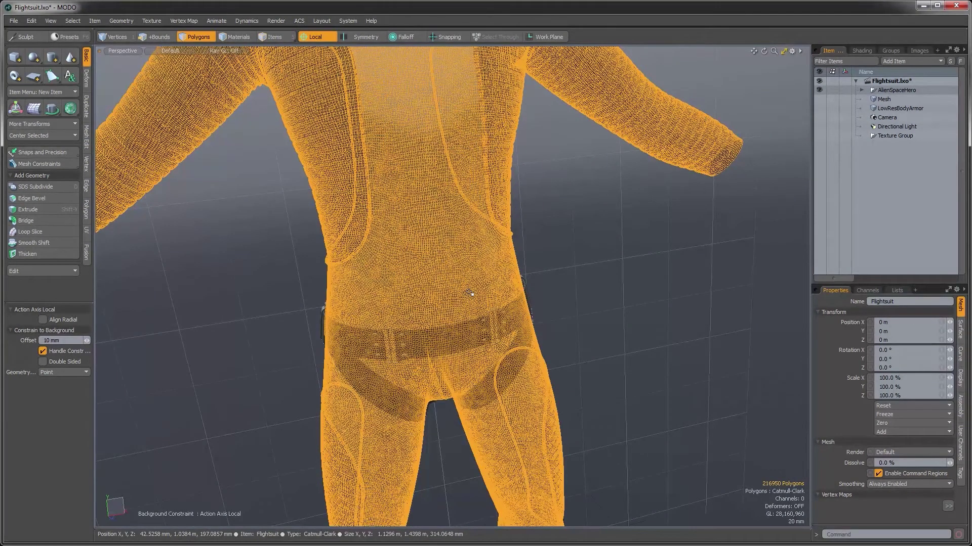
pyautogui.press('h')
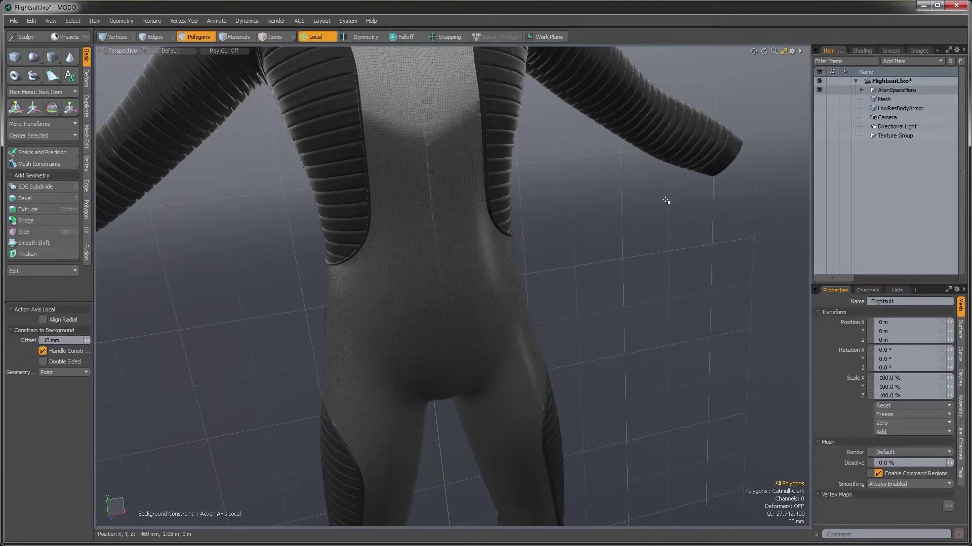
# - Show the low-resolution Mesh item over the suit again and make it the active item
pyautogui.click(819, 99)
pyautogui.keyDown('alt'); pyautogui.moveTo(642, 327); pyautogui.dragTo(575, 379); pyautogui.keyUp('alt')
pyautogui.press('Down')
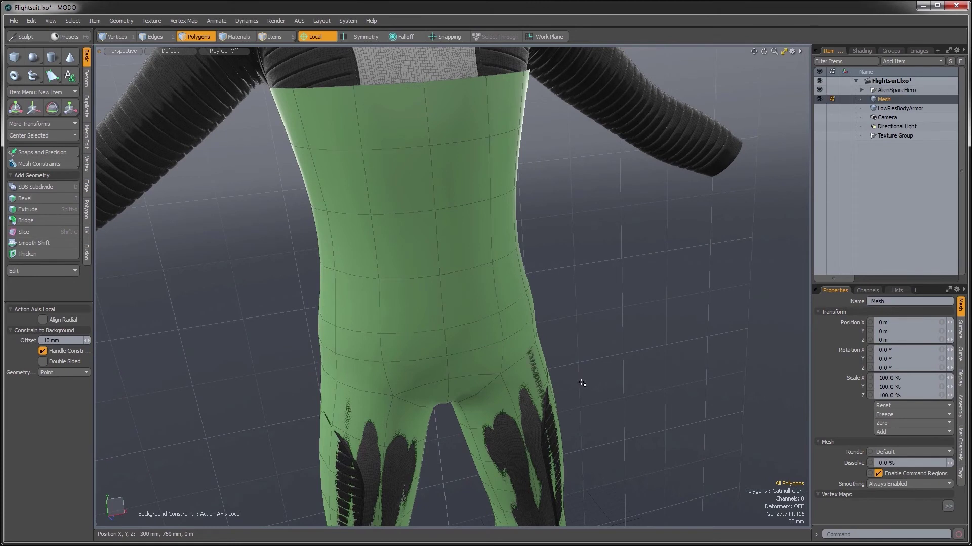
# - Select all connected polygons of the low-resolution mesh and subdivide them once with the Catmull-Clark method
pyautogui.keyDown('ctrl'); pyautogui.keyDown('alt'); pyautogui.moveTo(446, 417); pyautogui.dragTo(390, 380); pyautogui.keyUp('alt'); pyautogui.keyUp('ctrl')
pyautogui.keyDown('alt'); pyautogui.moveTo(390, 379); pyautogui.dragTo(423, 328); pyautogui.keyUp('alt')
pyautogui.doubleClick(422, 326)
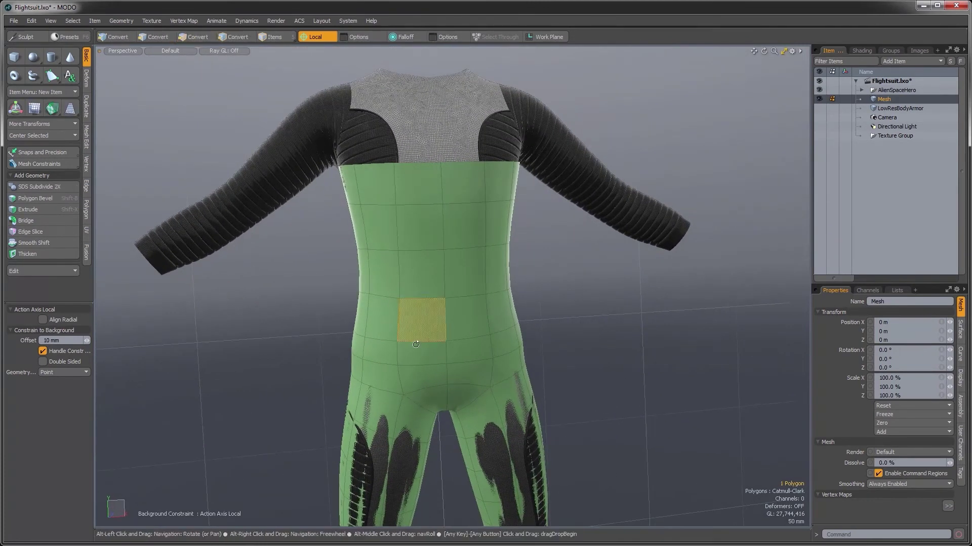
pyautogui.keyDown('ctrl'); pyautogui.keyDown('alt'); pyautogui.moveTo(424, 338); pyautogui.dragTo(451, 362); pyautogui.keyUp('alt'); pyautogui.keyUp('ctrl')
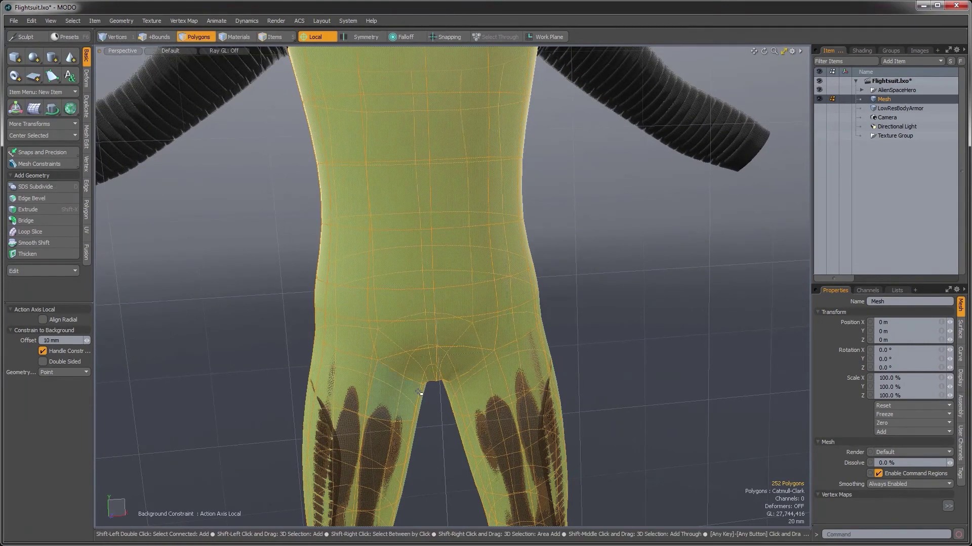
pyautogui.hotkey('shift', 'd')
pyautogui.click(494, 391)
pyautogui.click(496, 412)
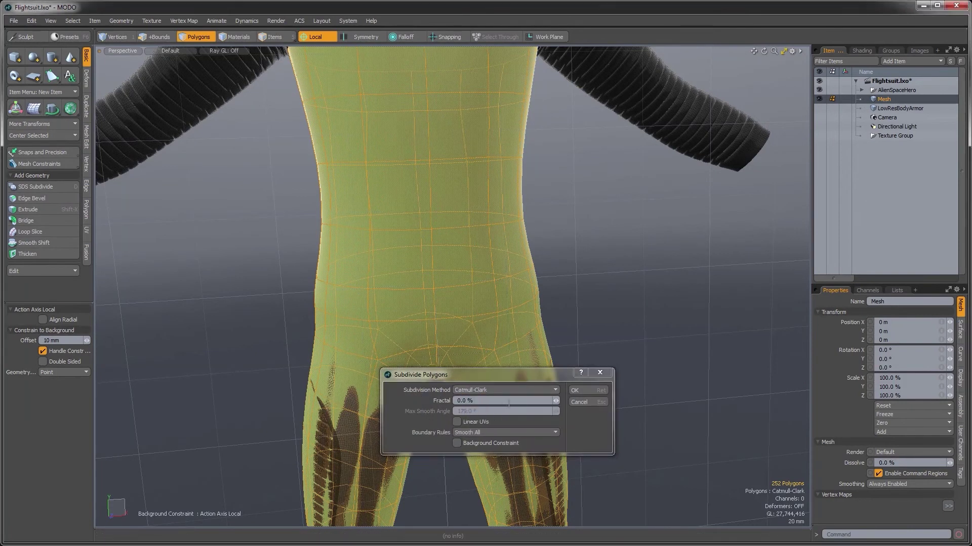
pyautogui.click(576, 391)
# - Smooth the subdivided mesh against the suit and convert its polygons from Catmull-Clark to regular faces
pyautogui.keyDown('ctrl'); pyautogui.keyDown('alt'); pyautogui.moveTo(483, 348); pyautogui.dragTo(444, 339); pyautogui.keyUp('alt'); pyautogui.keyUp('ctrl')
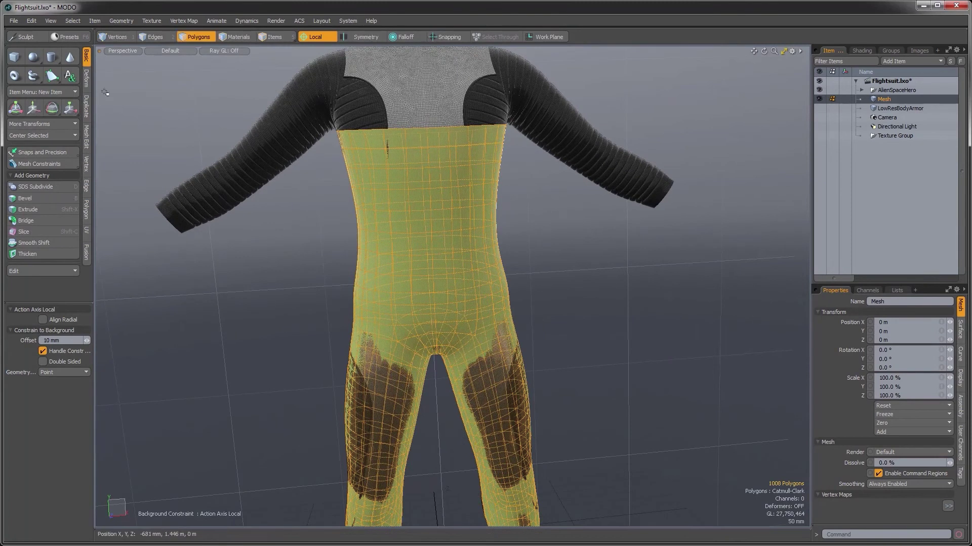
pyautogui.click(86, 79)
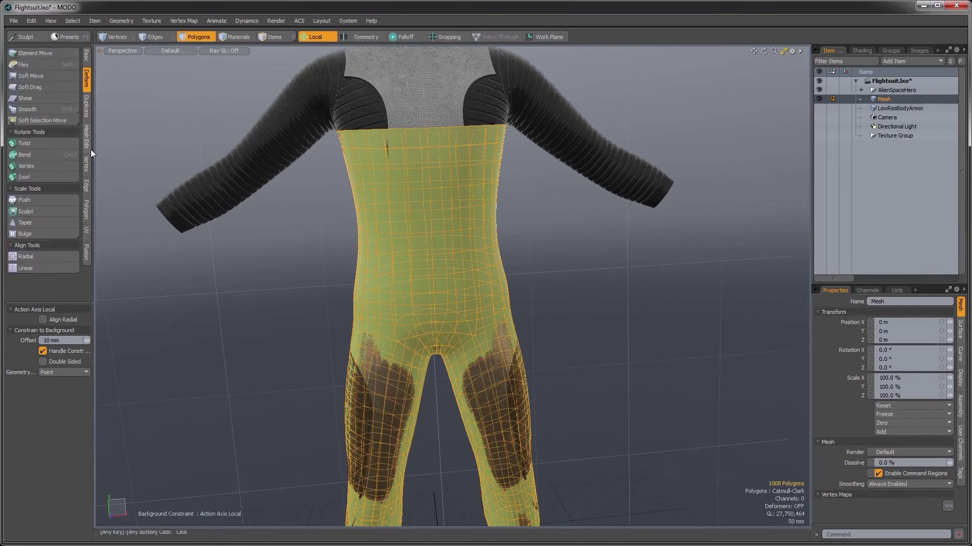
pyautogui.click(50, 109)
pyautogui.keyDown('alt'); pyautogui.keyDown('shift'); pyautogui.moveTo(402, 322); pyautogui.dragTo(438, 346); pyautogui.keyUp('shift'); pyautogui.keyUp('alt')
pyautogui.press('q')
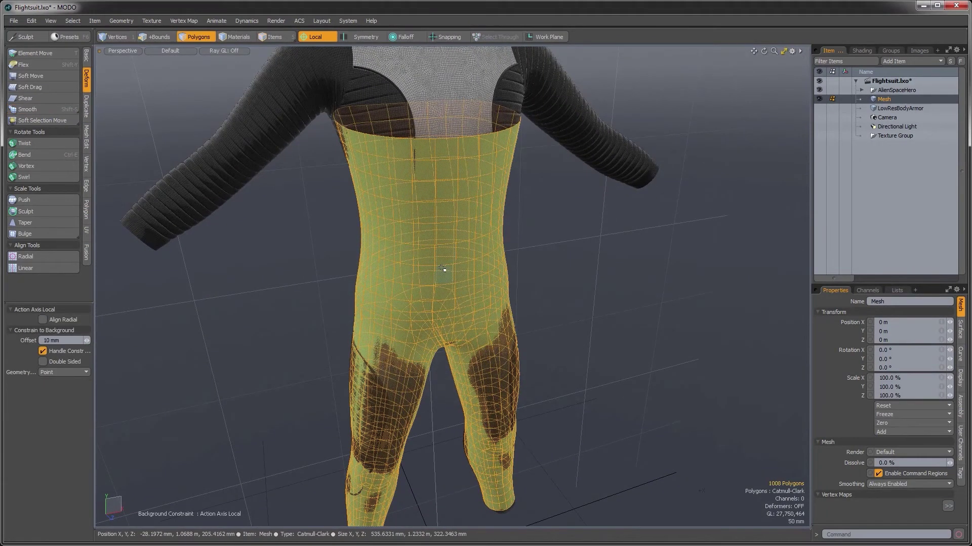
pyautogui.press('Tab')
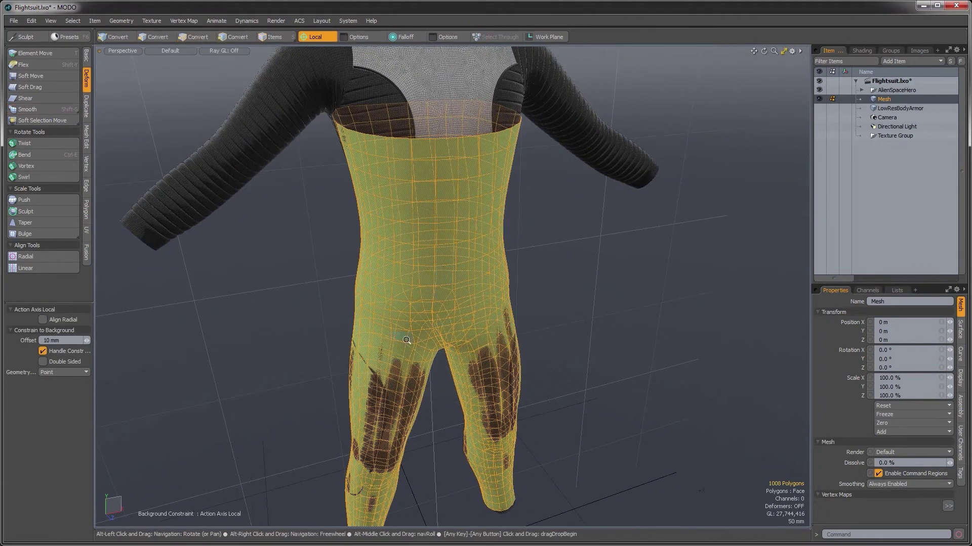
# - Smooth the selected low-resolution mesh against the suit with a strength of 1.0 and 1 iteration
pyautogui.scroll(3, 408, 346)
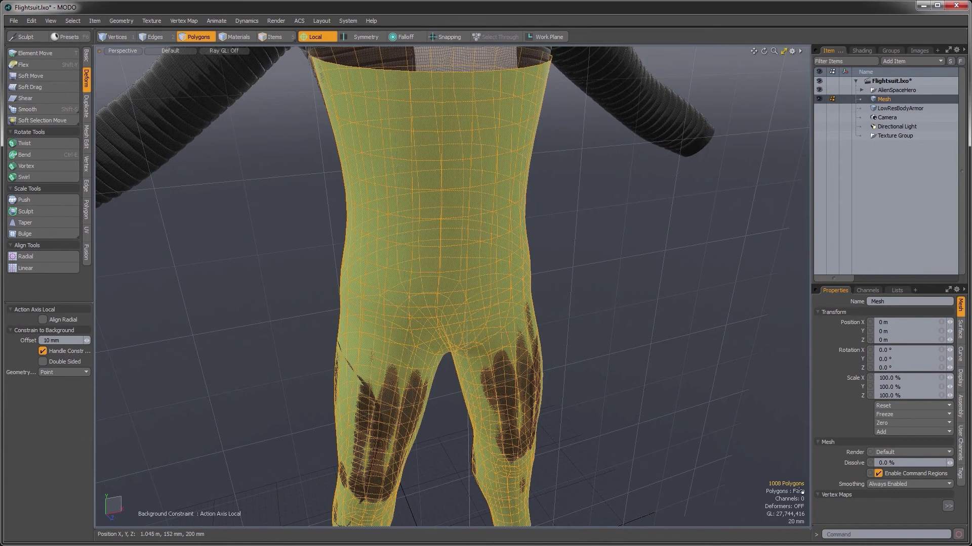
pyautogui.scroll(-4, 740, 494)
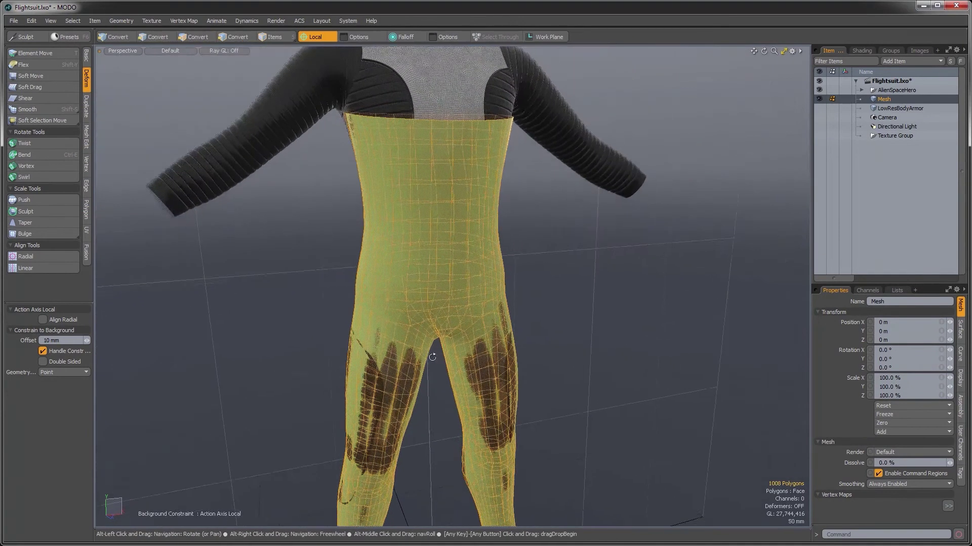
pyautogui.click(35, 109)
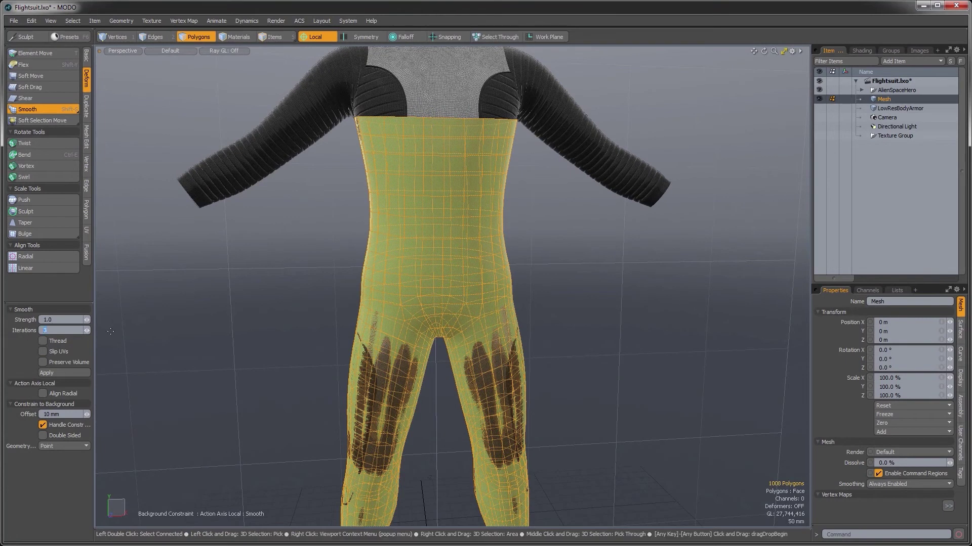
pyautogui.keyDown('alt'); pyautogui.keyDown('shift'); pyautogui.moveTo(337, 374); pyautogui.dragTo(335, 338); pyautogui.keyUp('shift'); pyautogui.keyUp('alt')
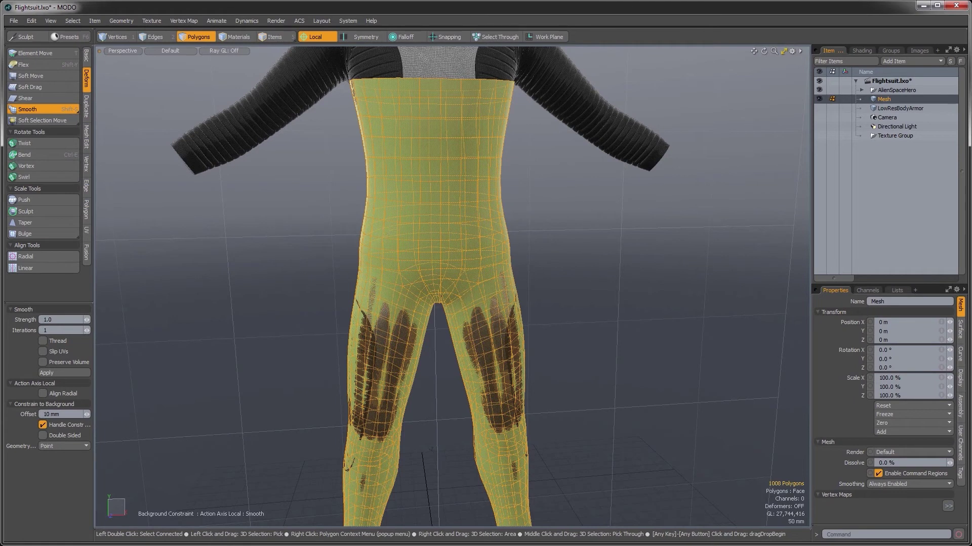
pyautogui.click(388, 232)
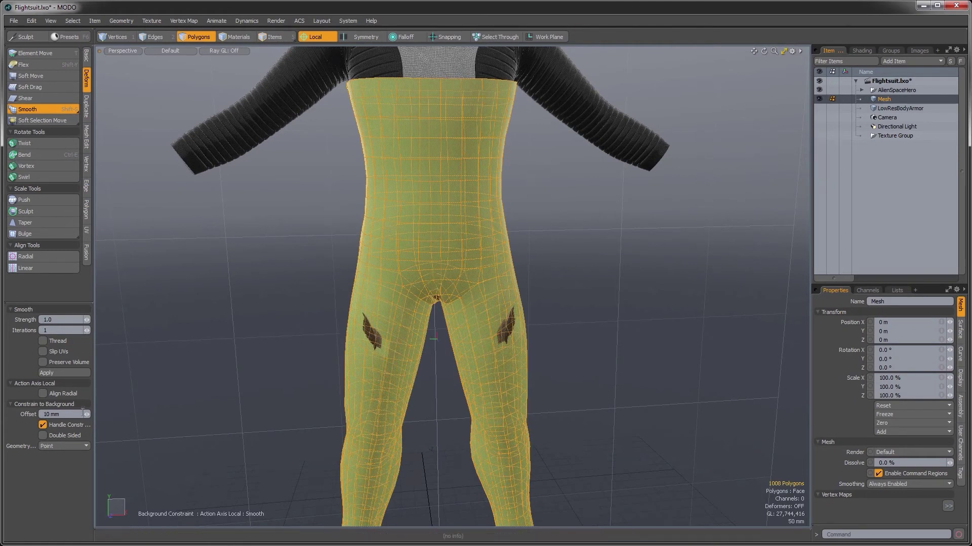
# - Set the background constraint offset to 1 mm and smooth the mesh again with 24 iterations
pyautogui.moveTo(86, 413); pyautogui.dragTo(76, 415)
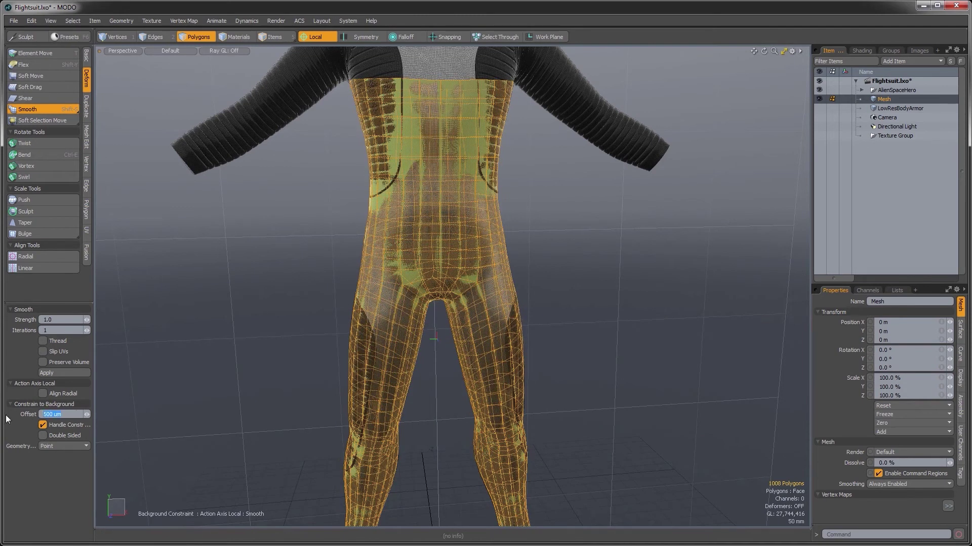
pyautogui.write('m')
pyautogui.press('Return')
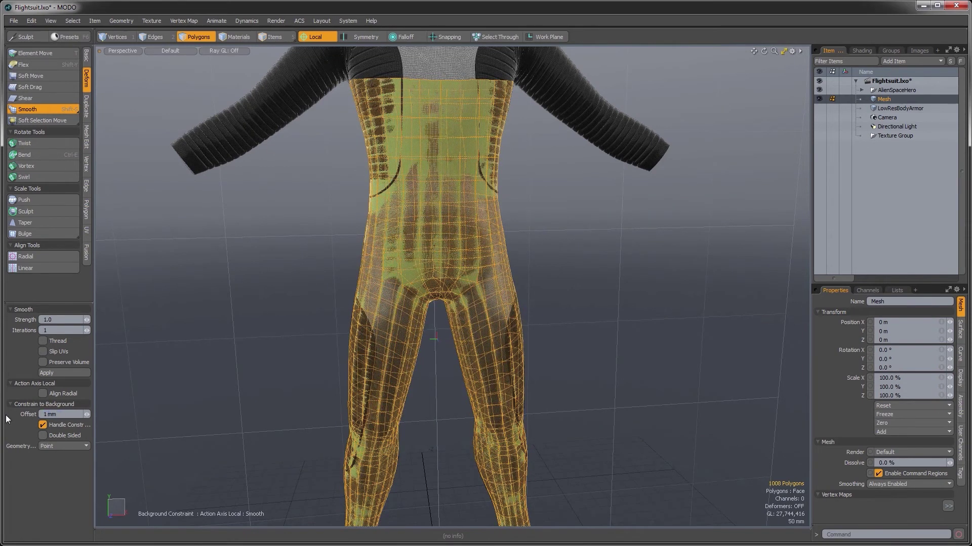
pyautogui.keyDown('alt'); pyautogui.moveTo(358, 307); pyautogui.dragTo(372, 327); pyautogui.keyUp('alt')
pyautogui.keyDown('ctrl'); pyautogui.keyDown('alt'); pyautogui.moveTo(420, 355); pyautogui.dragTo(436, 289); pyautogui.keyUp('alt'); pyautogui.keyUp('ctrl')
pyautogui.scroll(3, 437, 362)
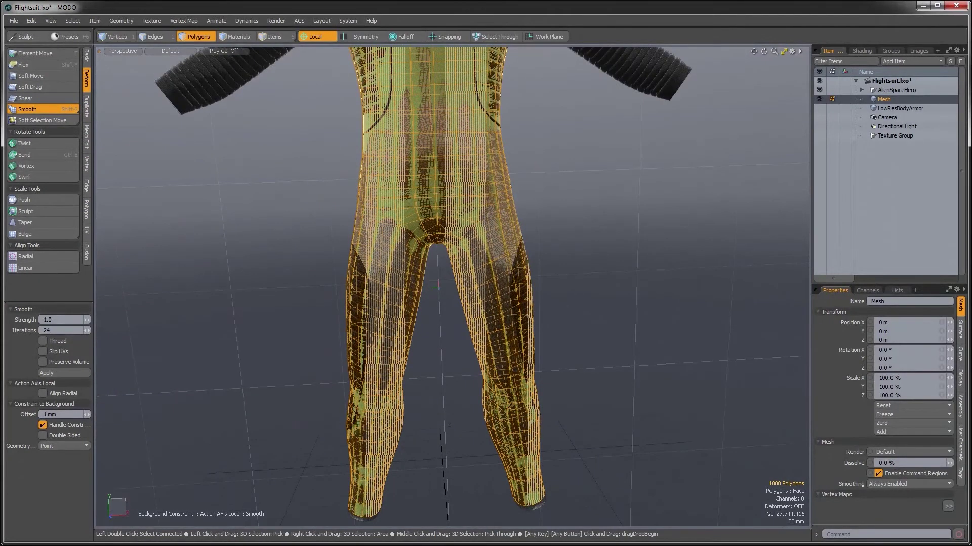
# - Drop the Smooth tool and deselect all polygons of the low-resolution mesh
pyautogui.keyDown('alt'); pyautogui.moveTo(436, 288); pyautogui.dragTo(283, 344); pyautogui.keyUp('alt')
pyautogui.keyDown('alt'); pyautogui.moveTo(431, 369); pyautogui.dragTo(643, 326); pyautogui.keyUp('alt')
pyautogui.keyDown('ctrl'); pyautogui.keyDown('alt'); pyautogui.moveTo(364, 321); pyautogui.dragTo(426, 336); pyautogui.keyUp('alt'); pyautogui.keyUp('ctrl')
pyautogui.keyDown('ctrl'); pyautogui.keyDown('alt'); pyautogui.moveTo(545, 306); pyautogui.dragTo(566, 343); pyautogui.keyUp('alt'); pyautogui.keyUp('ctrl')
pyautogui.press('q')
pyautogui.click(645, 268)
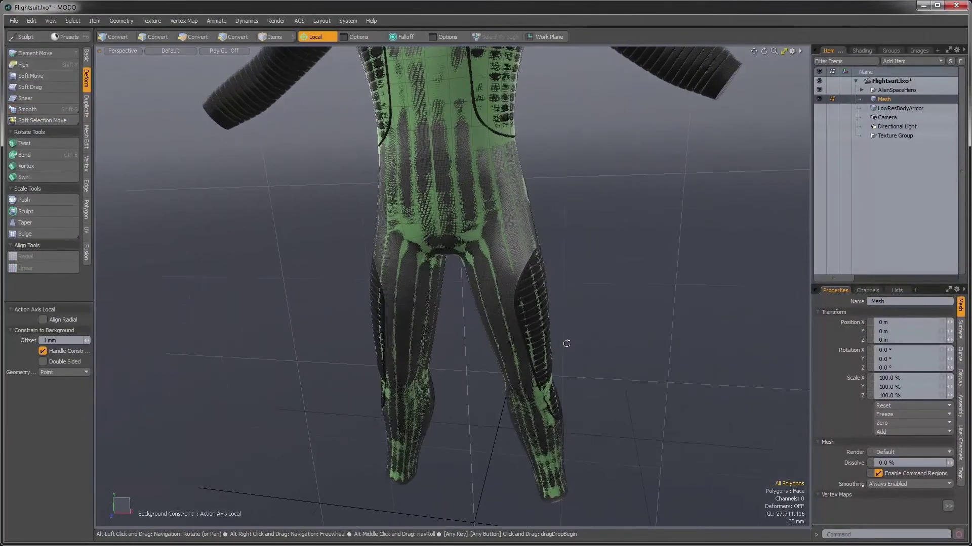
# - Hide the AlienSpaceHero item and examine the polygon flow of the torso and leg mesh from several angles
pyautogui.click(819, 90)
pyautogui.keyDown('ctrl'); pyautogui.keyDown('alt'); pyautogui.moveTo(632, 237); pyautogui.dragTo(477, 289); pyautogui.keyUp('alt'); pyautogui.keyUp('ctrl')
pyautogui.keyDown('alt'); pyautogui.moveTo(381, 285); pyautogui.dragTo(497, 305); pyautogui.keyUp('alt')
pyautogui.keyDown('alt'); pyautogui.moveTo(473, 251); pyautogui.dragTo(449, 275); pyautogui.keyUp('alt')
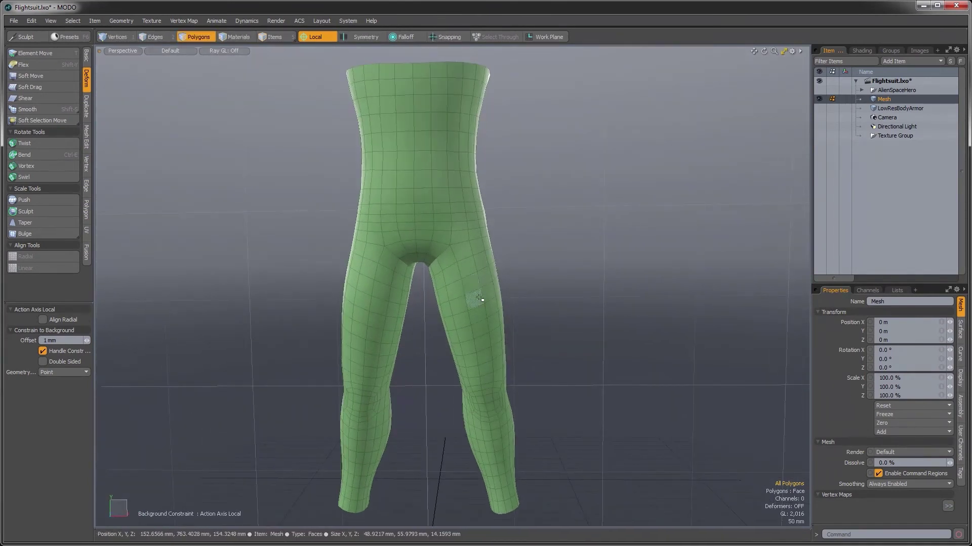
pyautogui.keyDown('alt'); pyautogui.moveTo(434, 321); pyautogui.dragTo(545, 273); pyautogui.keyUp('alt')
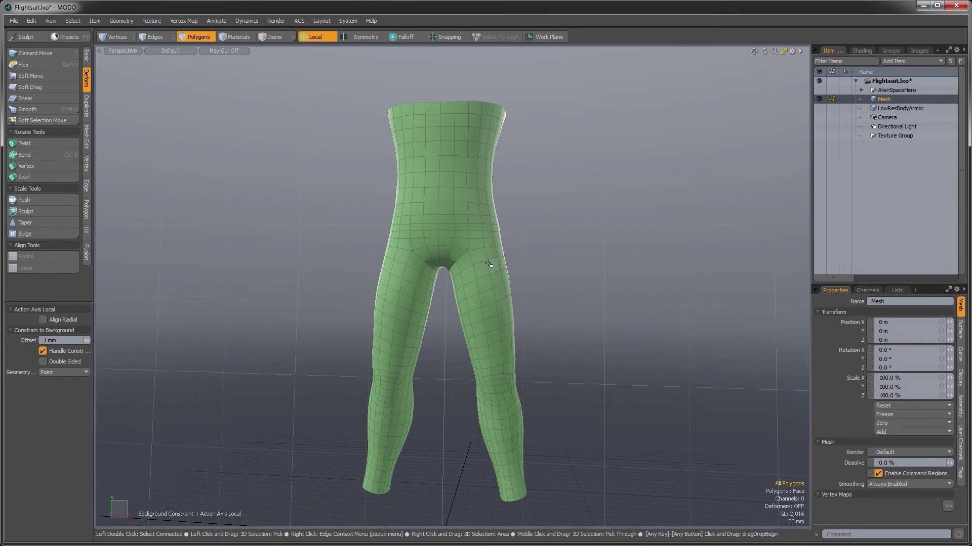
pyautogui.keyDown('alt'); pyautogui.moveTo(490, 274); pyautogui.dragTo(466, 350); pyautogui.keyUp('alt')
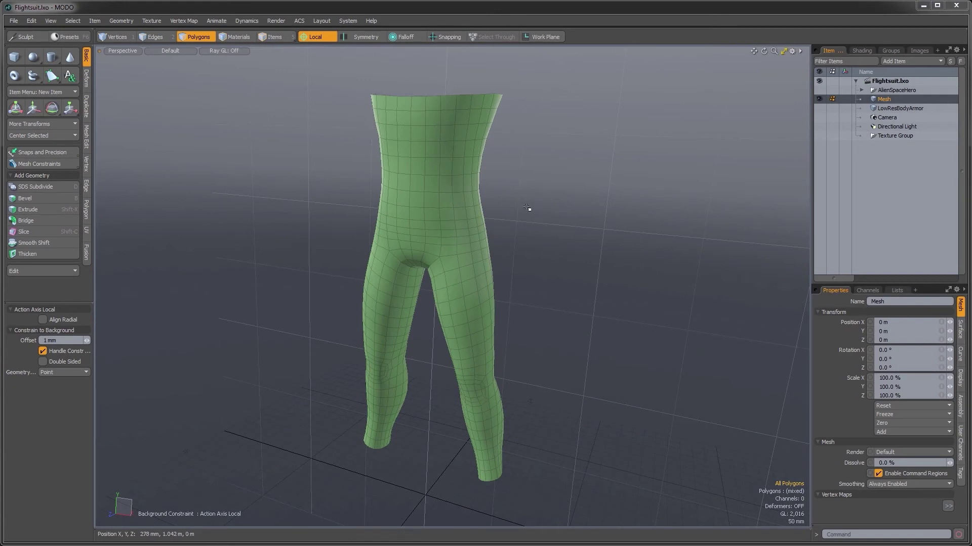
pyautogui.keyDown('alt'); pyautogui.moveTo(608, 364); pyautogui.dragTo(438, 288); pyautogui.keyUp('alt')
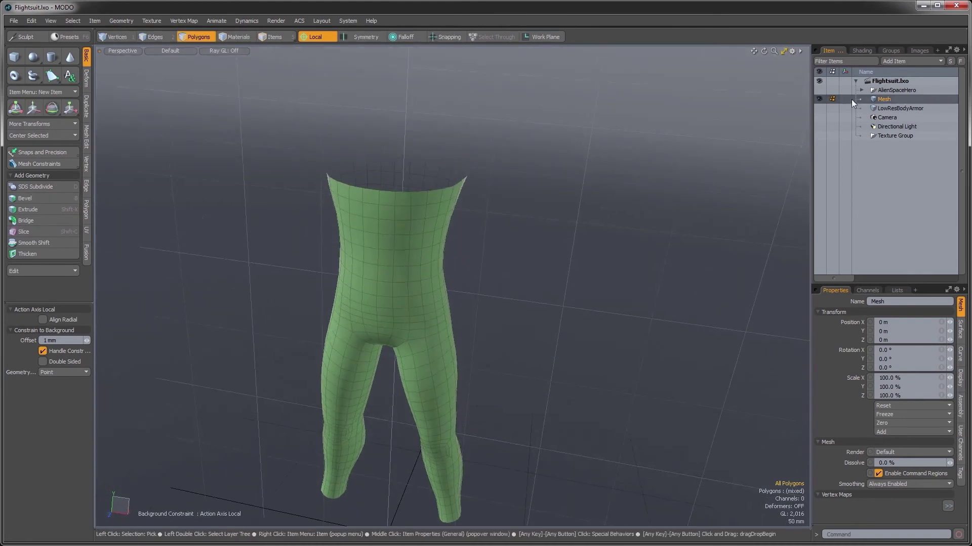
# - Show the AlienSpaceHero item again, add a new empty mesh item and hide the finished torso and leg Mesh
pyautogui.click(819, 90)
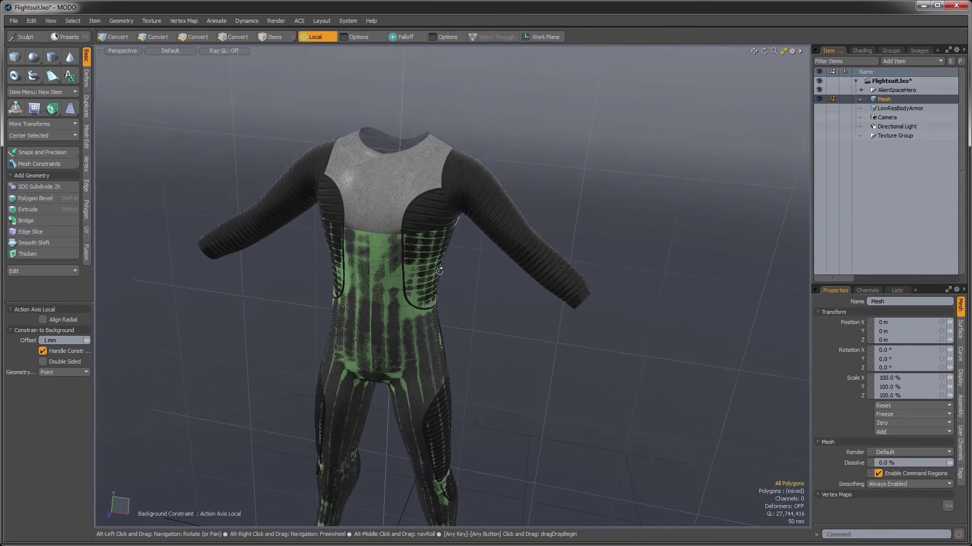
pyautogui.keyDown('alt'); pyautogui.moveTo(440, 271); pyautogui.dragTo(461, 235); pyautogui.keyUp('alt')
pyautogui.press('n')
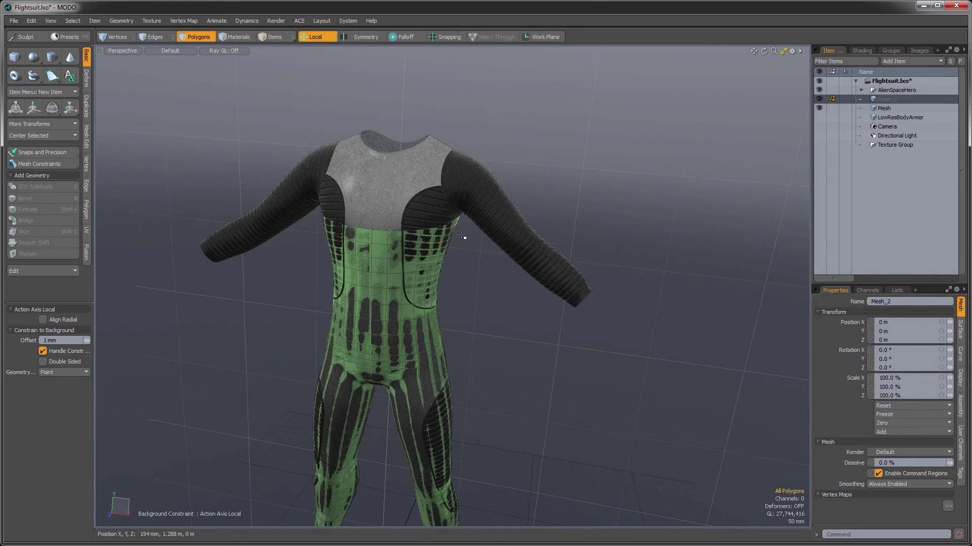
pyautogui.click(818, 108)
# - Switch to the retopology layout with the suit's chest and sleeve in view
pyautogui.keyDown('alt'); pyautogui.moveTo(470, 277); pyautogui.dragTo(477, 240); pyautogui.keyUp('alt')
pyautogui.keyDown('alt'); pyautogui.keyDown('shift'); pyautogui.moveTo(478, 240); pyautogui.dragTo(467, 274); pyautogui.keyUp('shift'); pyautogui.keyUp('alt')
pyautogui.scroll(5, 496, 227)
pyautogui.keyDown('alt'); pyautogui.moveTo(522, 210); pyautogui.dragTo(506, 256); pyautogui.keyUp('alt')
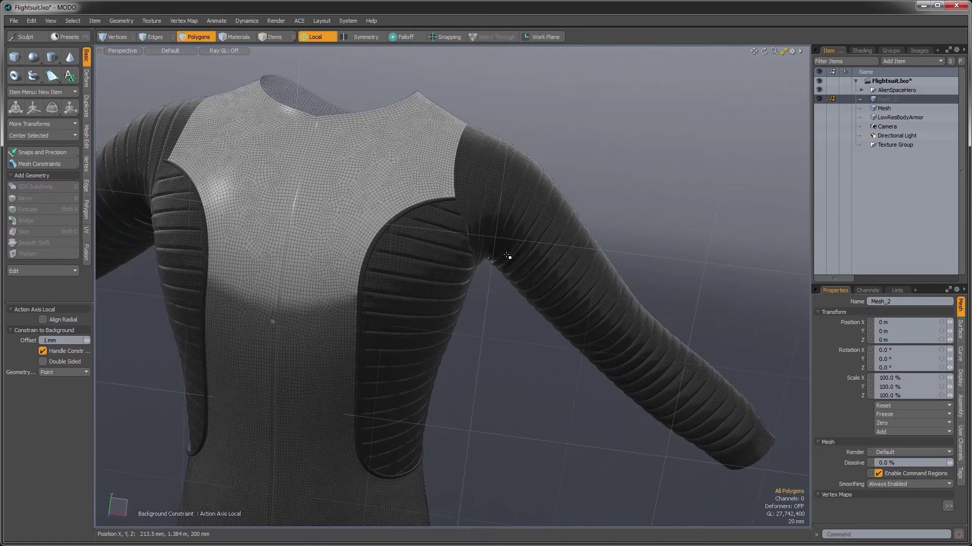
pyautogui.hotkey('ctrl', 'Tab')
pyautogui.click(190, 279)
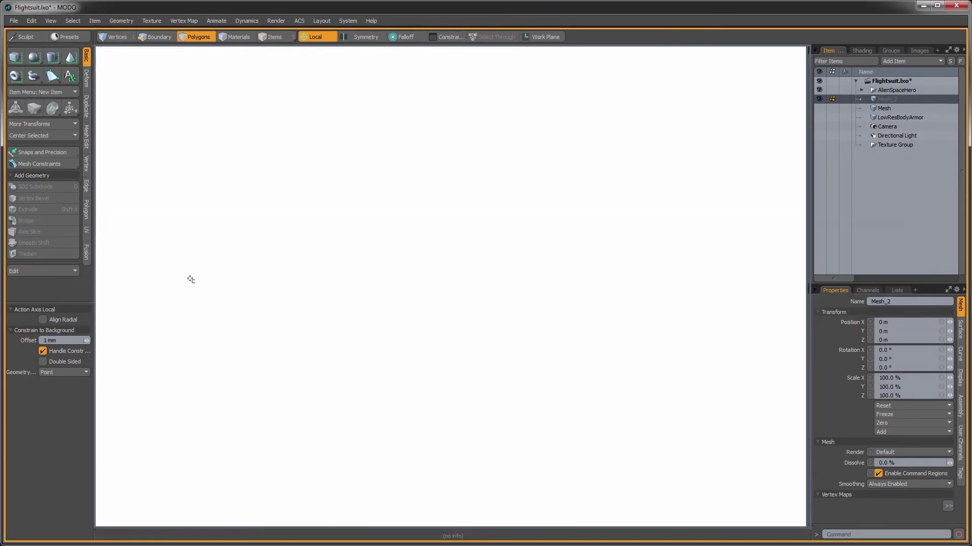
pyautogui.keyDown('alt'); pyautogui.moveTo(385, 241); pyautogui.dragTo(536, 314); pyautogui.keyUp('alt')
# - Draw the first Contour curve across the sleeve just below the shoulder, from the top of the arm to the armpit
pyautogui.click(15, 165)
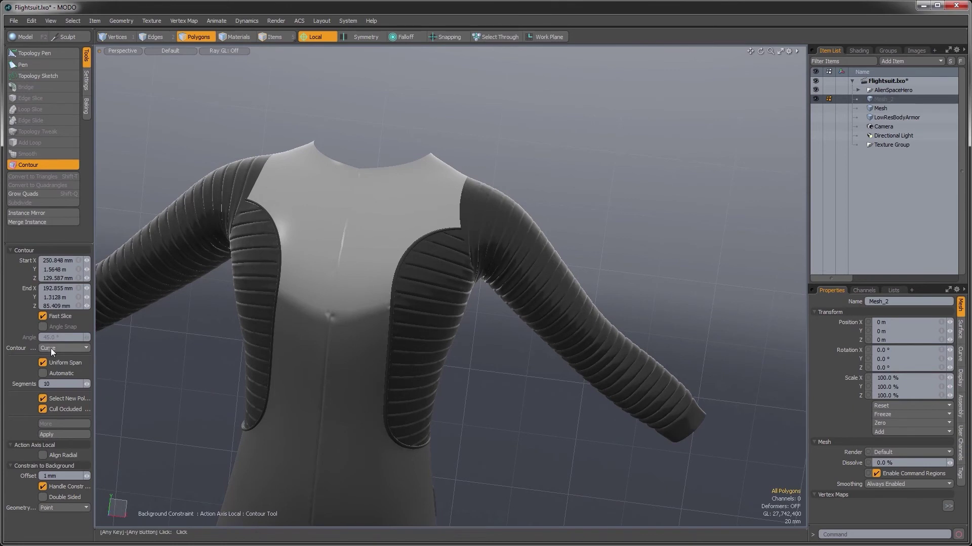
pyautogui.keyDown('ctrl'); pyautogui.keyDown('alt'); pyautogui.moveTo(508, 251); pyautogui.dragTo(493, 233); pyautogui.keyUp('alt'); pyautogui.keyUp('ctrl')
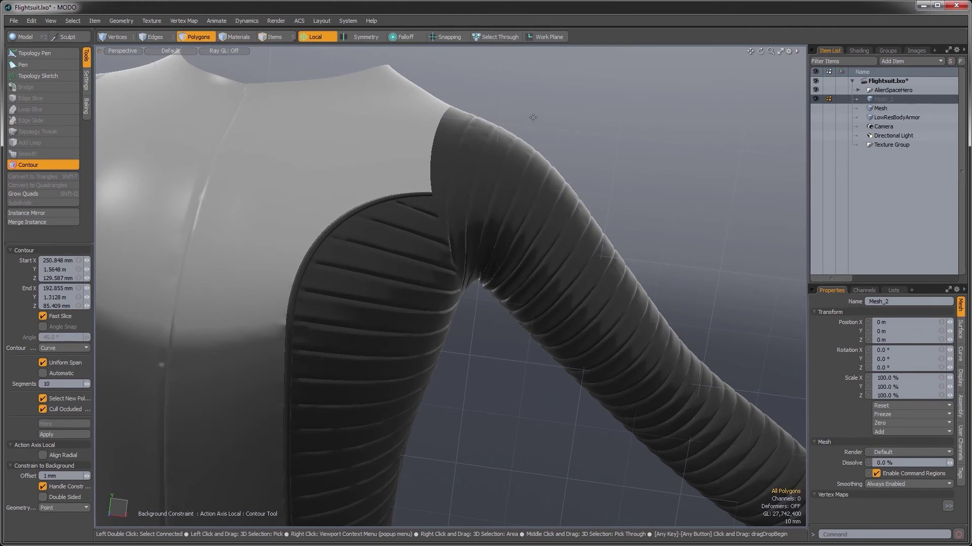
pyautogui.moveTo(533, 117); pyautogui.dragTo(463, 311)
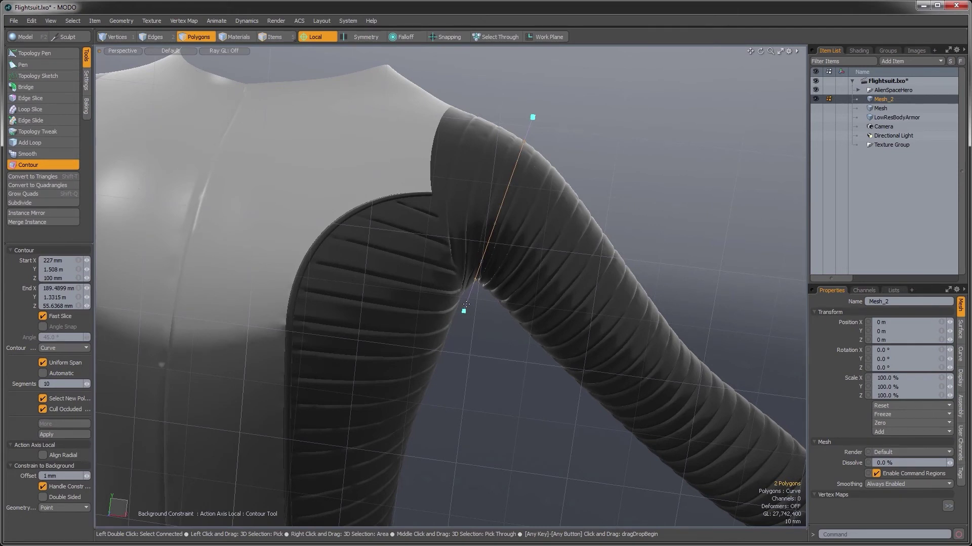
pyautogui.keyDown('alt'); pyautogui.moveTo(532, 285); pyautogui.dragTo(505, 186); pyautogui.keyUp('alt')
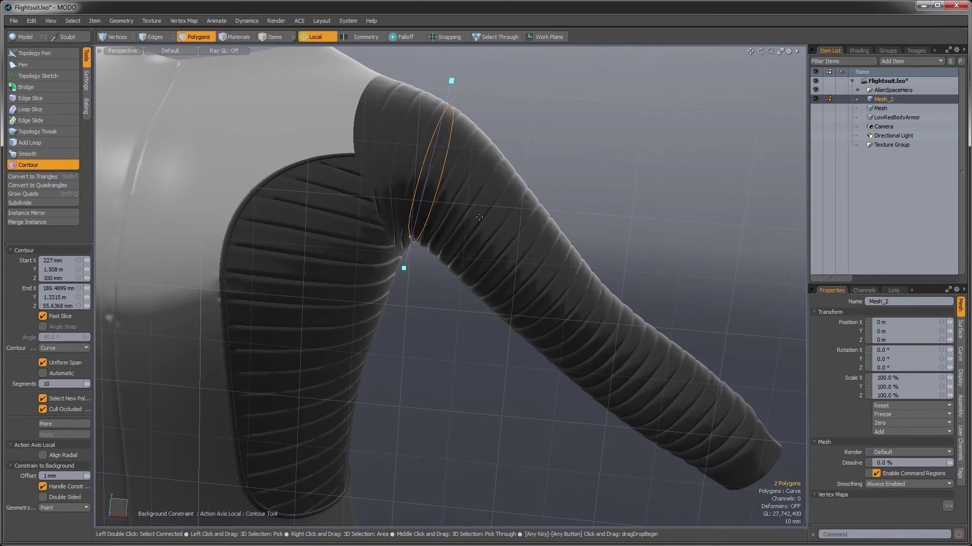
pyautogui.keyDown('alt'); pyautogui.moveTo(405, 235); pyautogui.dragTo(458, 241); pyautogui.keyUp('alt')
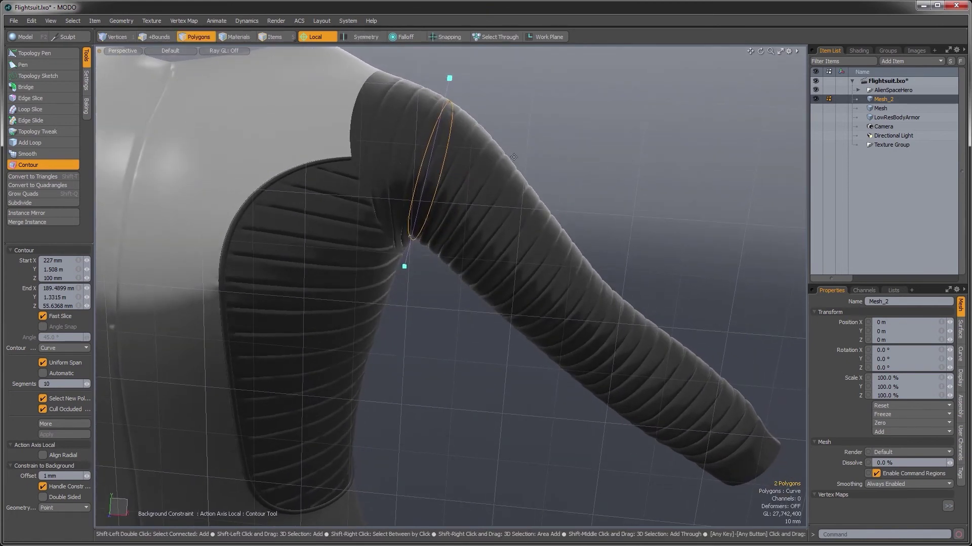
# - Add two more contour slices across the upper sleeve below the first one and shift the lower one slightly toward the shoulder
pyautogui.keyDown('shift'); pyautogui.moveTo(518, 137); pyautogui.dragTo(428, 288); pyautogui.keyUp('shift')
pyautogui.keyDown('alt'); pyautogui.moveTo(565, 256); pyautogui.dragTo(482, 243); pyautogui.keyUp('alt')
pyautogui.moveTo(498, 150); pyautogui.dragTo(401, 270)
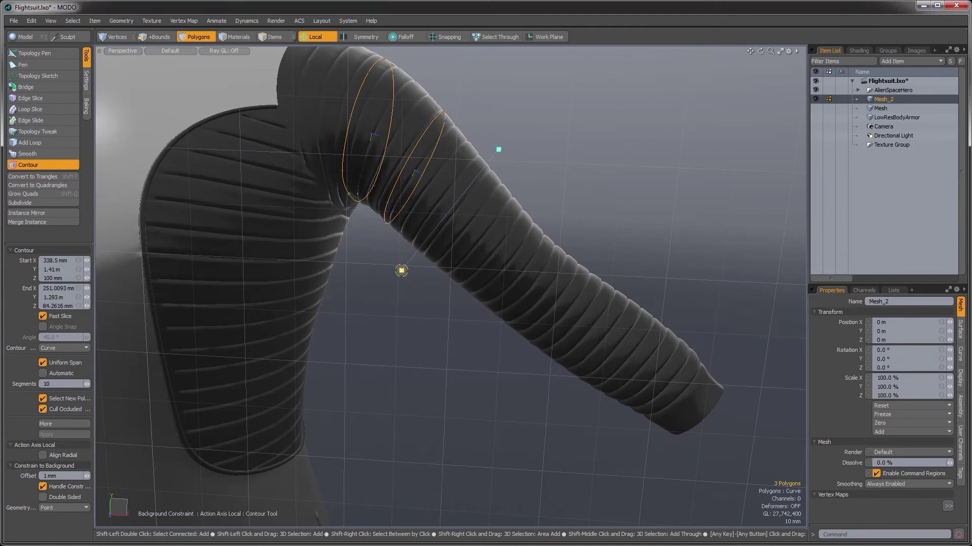
pyautogui.keyDown('shift'); pyautogui.click(484, 166); pyautogui.keyUp('shift')
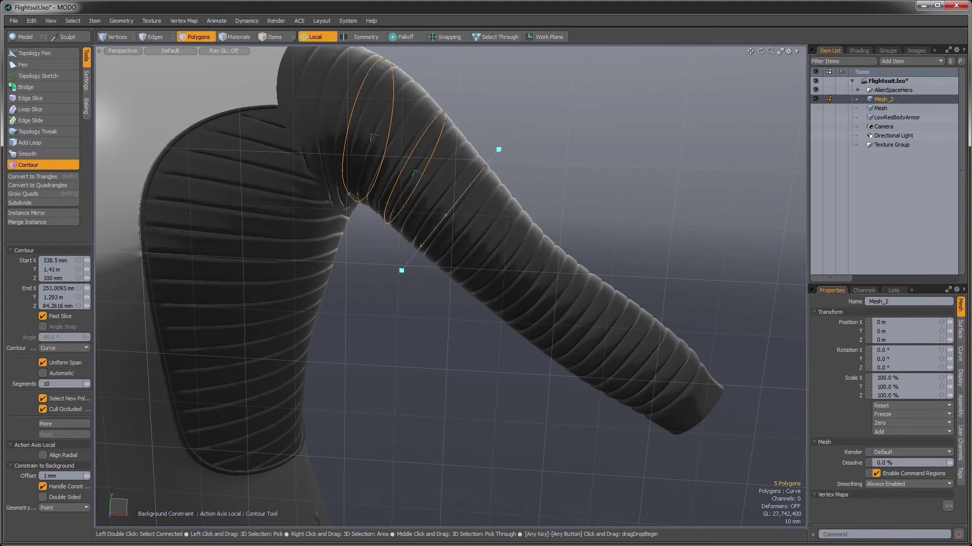
pyautogui.moveTo(447, 212)
pyautogui.mouseDown()
pyautogui.moveTo(453, 191)
pyautogui.moveTo(451, 202)
pyautogui.mouseUp()
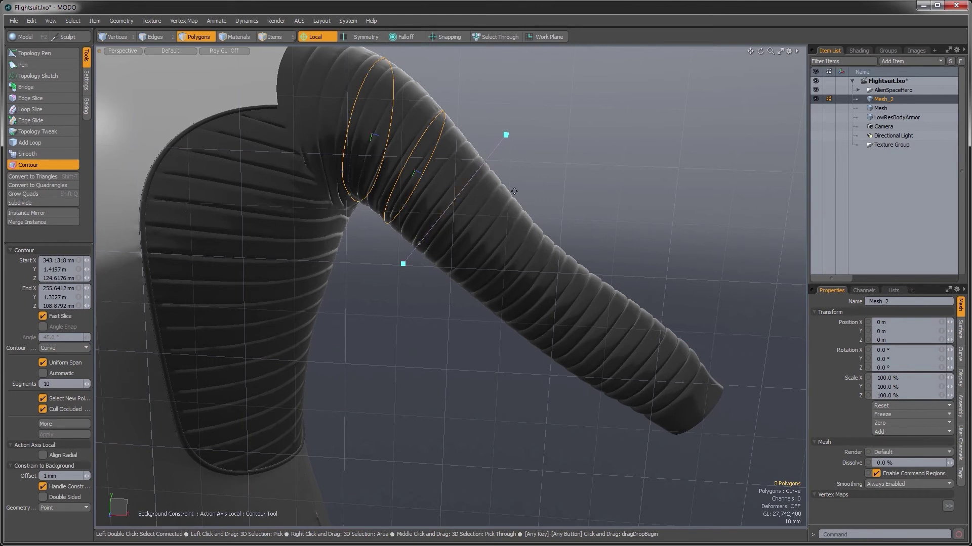
# - Add two more contour slices across the sleeve between the upper arm and the elbow
pyautogui.keyDown('alt'); pyautogui.moveTo(522, 234); pyautogui.dragTo(480, 247); pyautogui.keyUp('alt')
pyautogui.moveTo(423, 278); pyautogui.dragTo(522, 171)
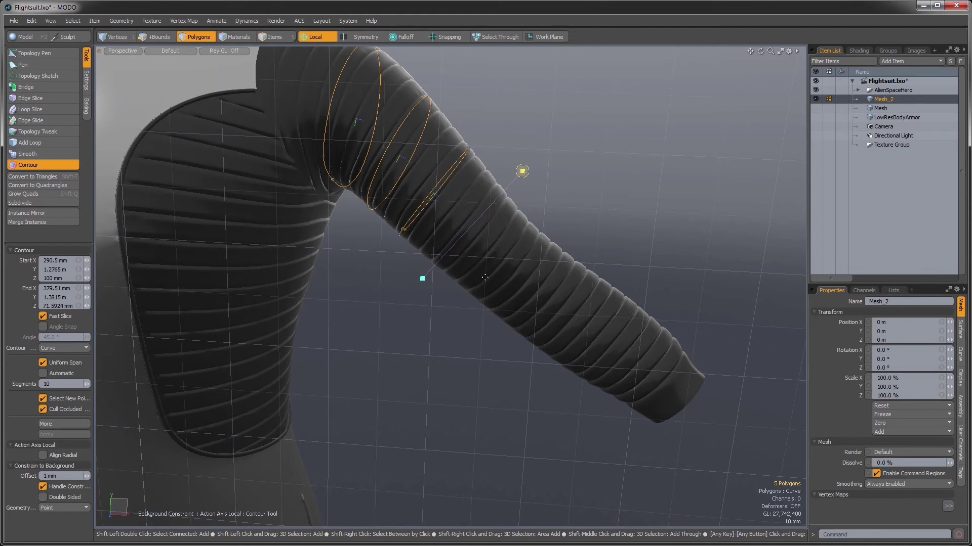
pyautogui.keyDown('alt'); pyautogui.moveTo(485, 278); pyautogui.dragTo(460, 295); pyautogui.keyUp('alt')
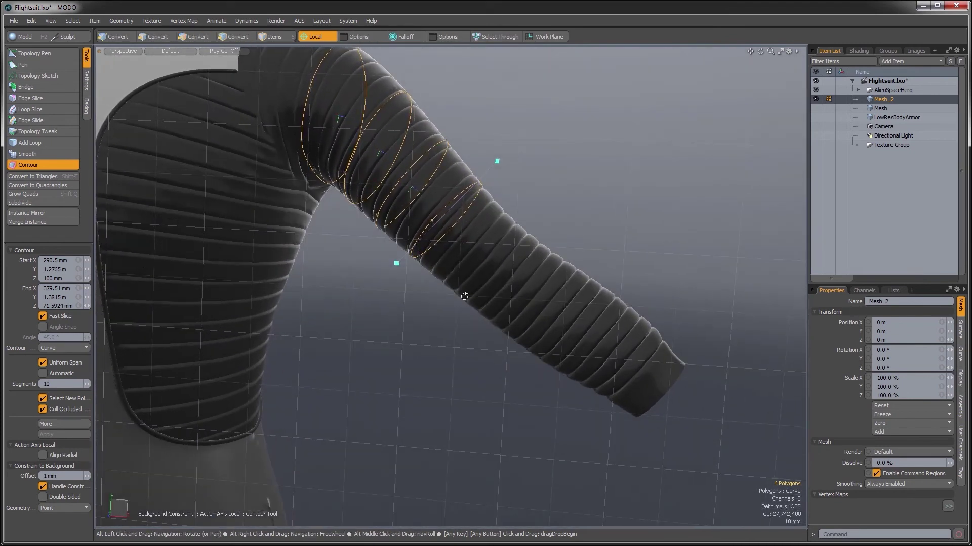
pyautogui.moveTo(472, 262); pyautogui.dragTo(525, 201)
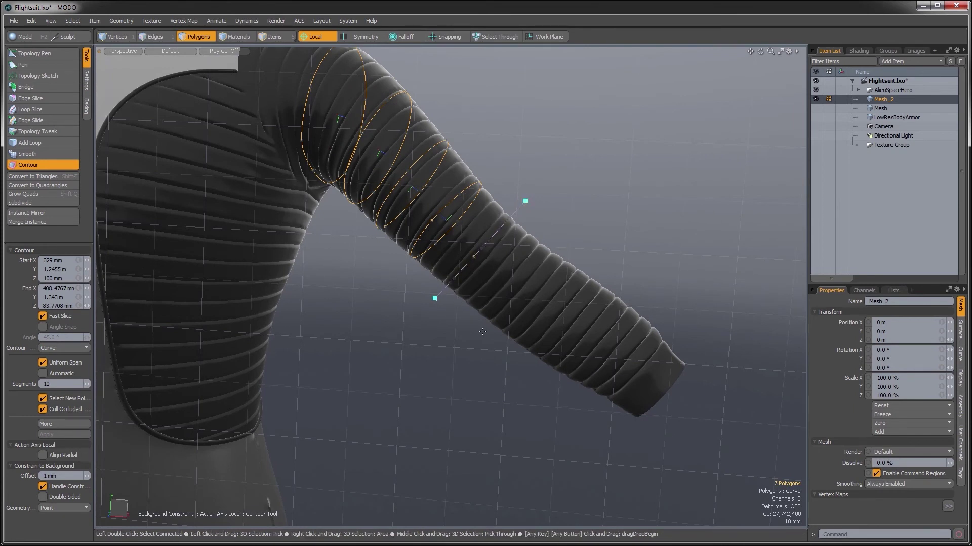
# - Add three contour slices across the forearm, placing the last one at the sleeve's cuff
pyautogui.keyDown('shift'); pyautogui.moveTo(482, 334); pyautogui.dragTo(576, 238); pyautogui.keyUp('shift')
pyautogui.keyDown('alt'); pyautogui.moveTo(577, 295); pyautogui.dragTo(505, 312); pyautogui.keyUp('alt')
pyautogui.keyDown('shift'); pyautogui.moveTo(472, 353); pyautogui.dragTo(576, 245); pyautogui.keyUp('shift')
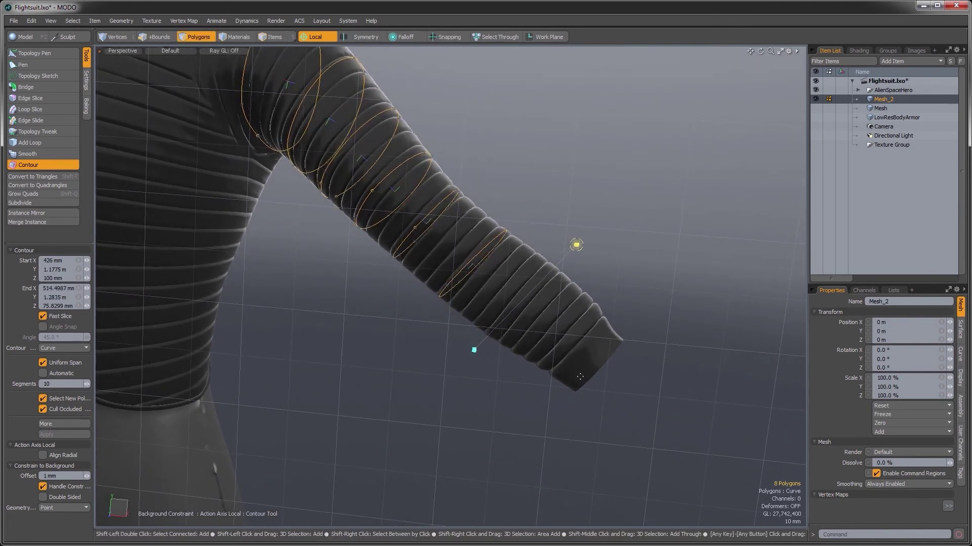
pyautogui.keyDown('shift'); pyautogui.moveTo(541, 395); pyautogui.dragTo(643, 285); pyautogui.keyUp('shift')
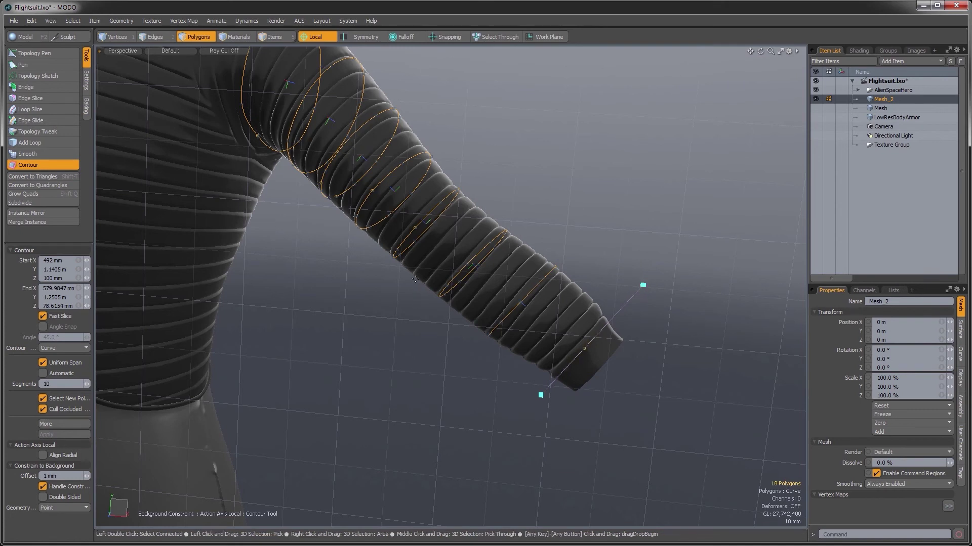
# - Drop the Contour tool and deselect all the sleeve's contour curves
pyautogui.moveTo(417, 294)
pyautogui.keyDown('alt'); pyautogui.mouseDown()
pyautogui.moveTo(475, 362)
pyautogui.moveTo(384, 301)
pyautogui.moveTo(364, 279)
pyautogui.moveTo(369, 249)
pyautogui.moveTo(408, 249)
pyautogui.moveTo(403, 290)
pyautogui.mouseUp(); pyautogui.keyUp('alt')
pyautogui.press('q')
pyautogui.click(407, 266)
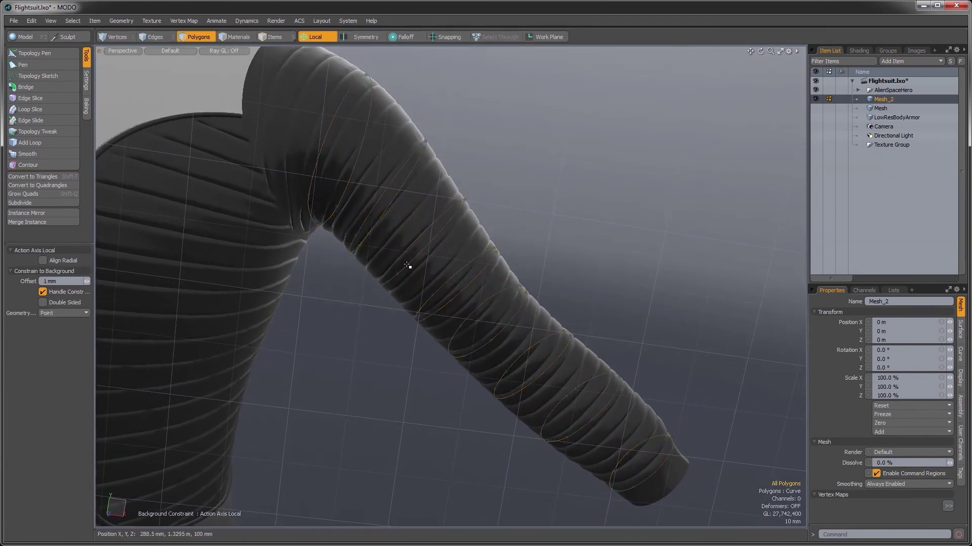
# - Examine the contour curves in the component modes by selecting a single curve on the sleeve and clearing the selection
pyautogui.press('1')
pyautogui.press('2')
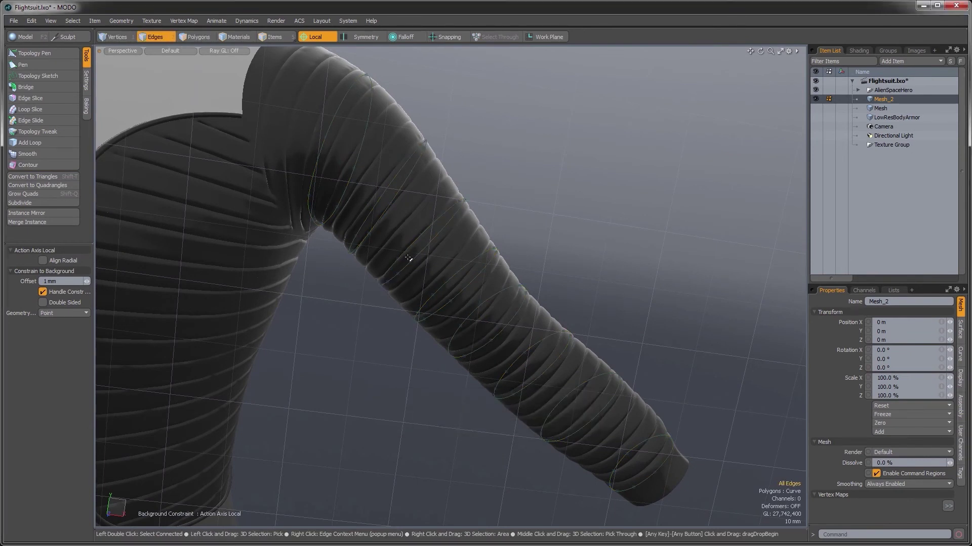
pyautogui.press('3')
pyautogui.click(409, 262)
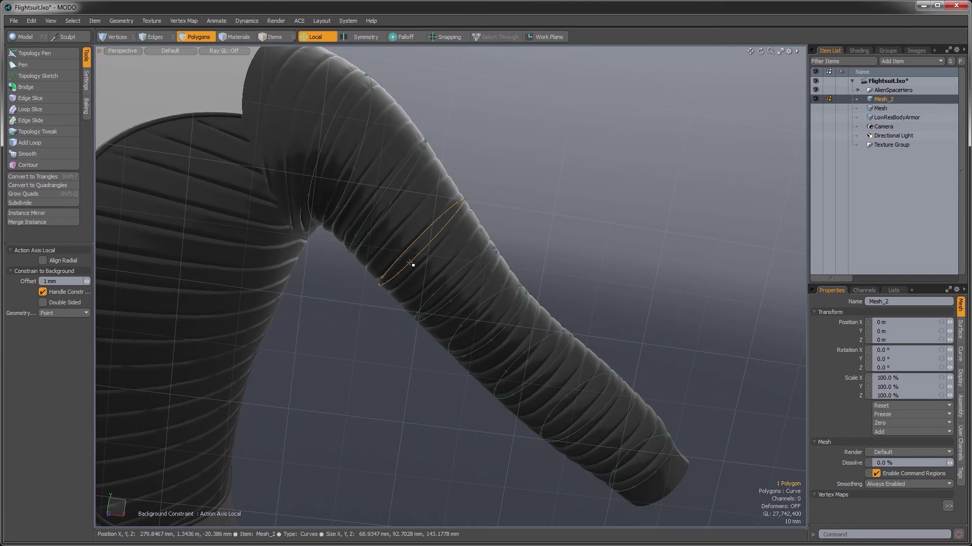
pyautogui.click(418, 268)
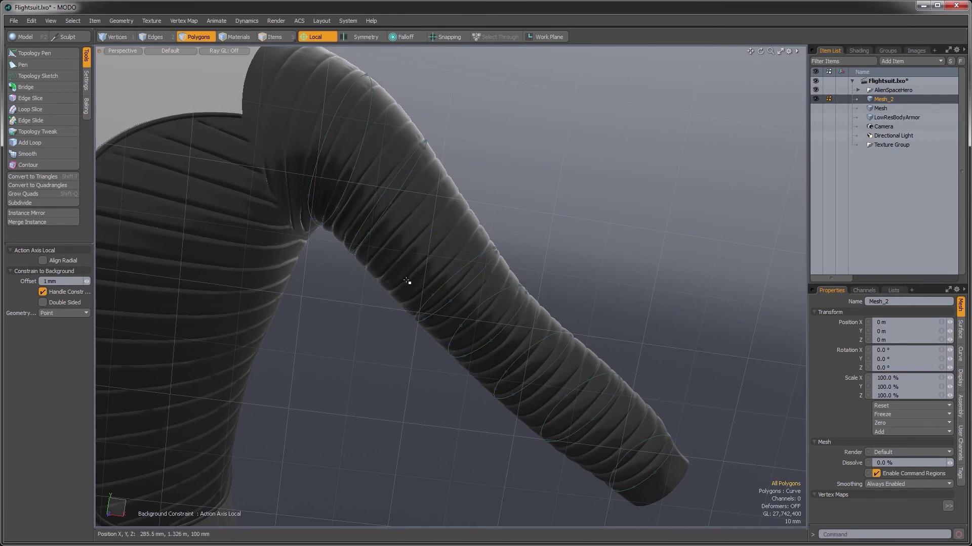
pyautogui.click(407, 281)
pyautogui.keyDown('alt'); pyautogui.moveTo(419, 278); pyautogui.dragTo(413, 252); pyautogui.keyUp('alt')
pyautogui.click(416, 251)
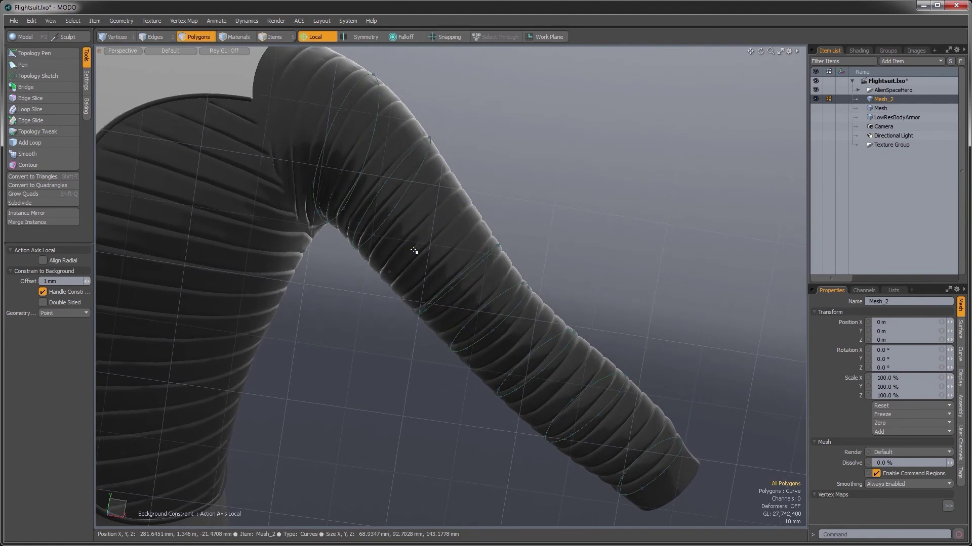
# - Add one more contour slice across the upper arm in the gap above the elbow, and drop the Contour tool
pyautogui.click(27, 166)
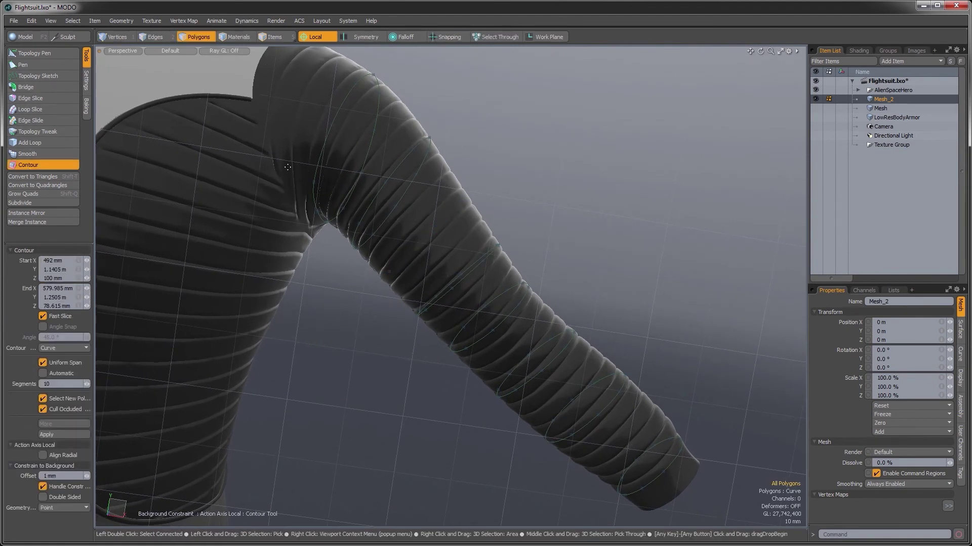
pyautogui.moveTo(488, 166); pyautogui.dragTo(356, 313)
pyautogui.keyDown('alt'); pyautogui.moveTo(466, 231); pyautogui.dragTo(405, 252); pyautogui.keyUp('alt')
pyautogui.press('q')
pyautogui.click(585, 238)
pyautogui.keyDown('ctrl'); pyautogui.keyDown('alt'); pyautogui.moveTo(586, 238); pyautogui.dragTo(514, 290); pyautogui.keyUp('alt'); pyautogui.keyUp('ctrl')
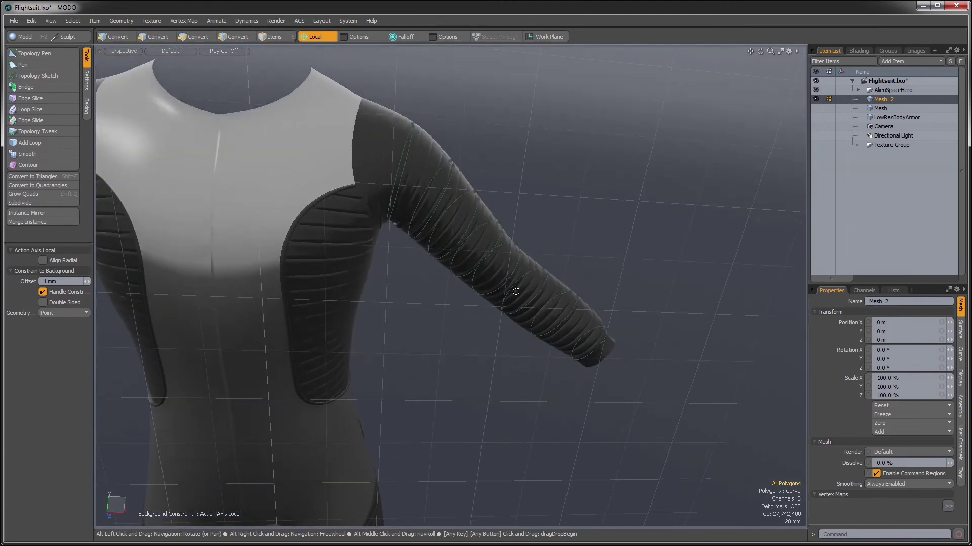
pyautogui.keyDown('alt'); pyautogui.moveTo(411, 160); pyautogui.dragTo(394, 137); pyautogui.keyUp('alt')
# - Select all eight sleeve contour curves in order from the upper arm down to the cuff
pyautogui.click(409, 167)
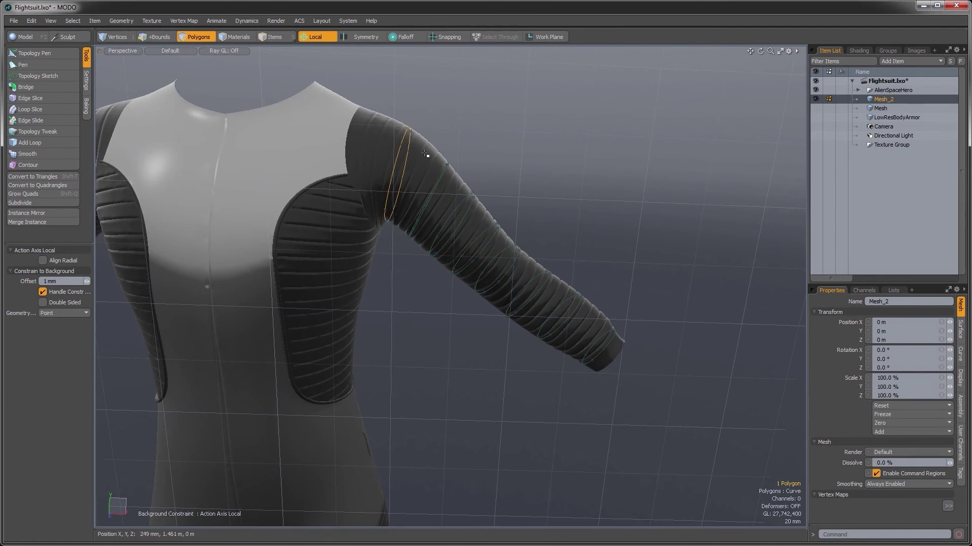
pyautogui.keyDown('shift'); pyautogui.click(442, 187); pyautogui.keyUp('shift')
pyautogui.keyDown('shift'); pyautogui.click(475, 225); pyautogui.keyUp('shift')
pyautogui.keyDown('shift'); pyautogui.click(503, 244); pyautogui.keyUp('shift')
pyautogui.keyDown('shift'); pyautogui.click(515, 263); pyautogui.keyUp('shift')
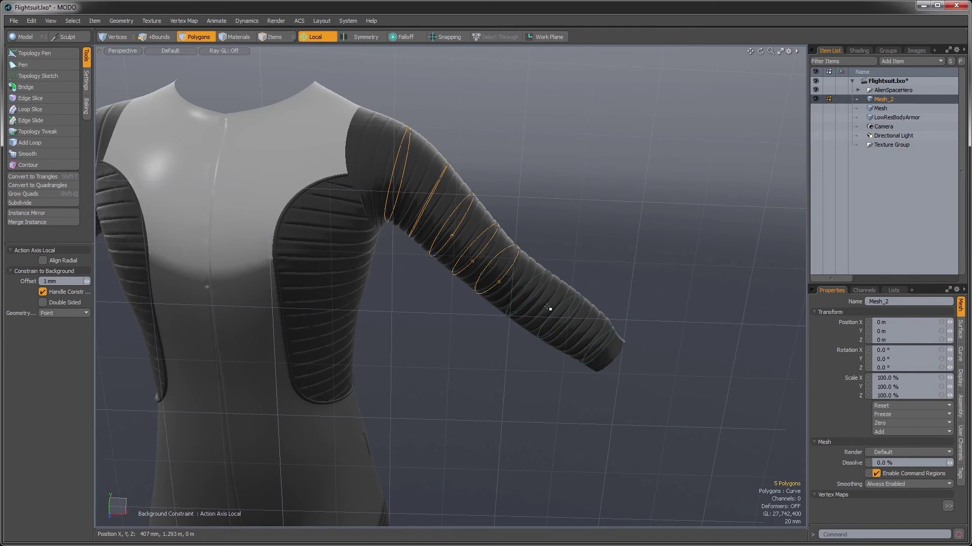
pyautogui.keyDown('alt'); pyautogui.moveTo(542, 303); pyautogui.dragTo(504, 274); pyautogui.keyUp('alt')
pyautogui.keyDown('shift'); pyautogui.click(589, 324); pyautogui.keyUp('shift')
pyautogui.keyDown('shift'); pyautogui.click(608, 348); pyautogui.keyUp('shift')
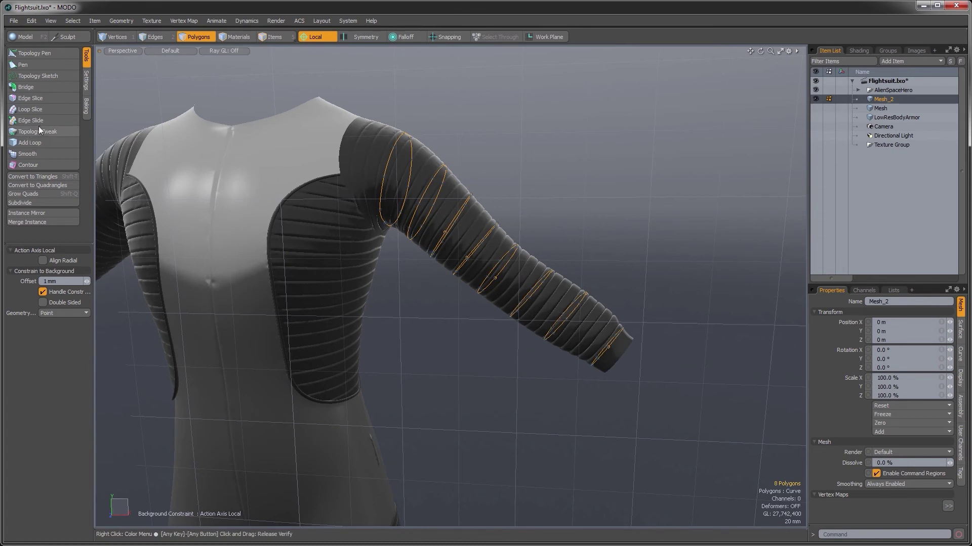
# - Bridge the selected contour curves into a continuous sleeve mesh, using Curve mode with 0 segments
pyautogui.click(33, 89)
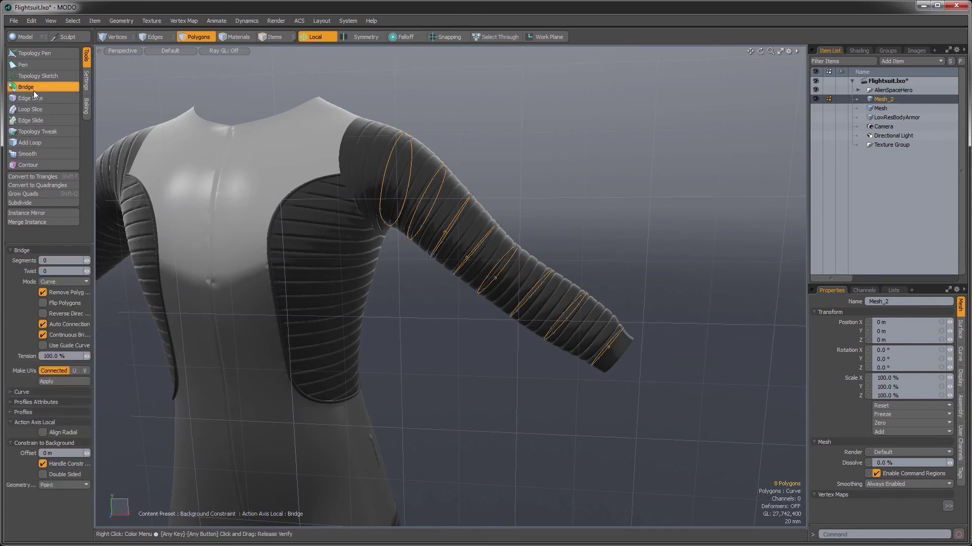
pyautogui.keyDown('alt'); pyautogui.moveTo(271, 283); pyautogui.dragTo(318, 283); pyautogui.keyUp('alt')
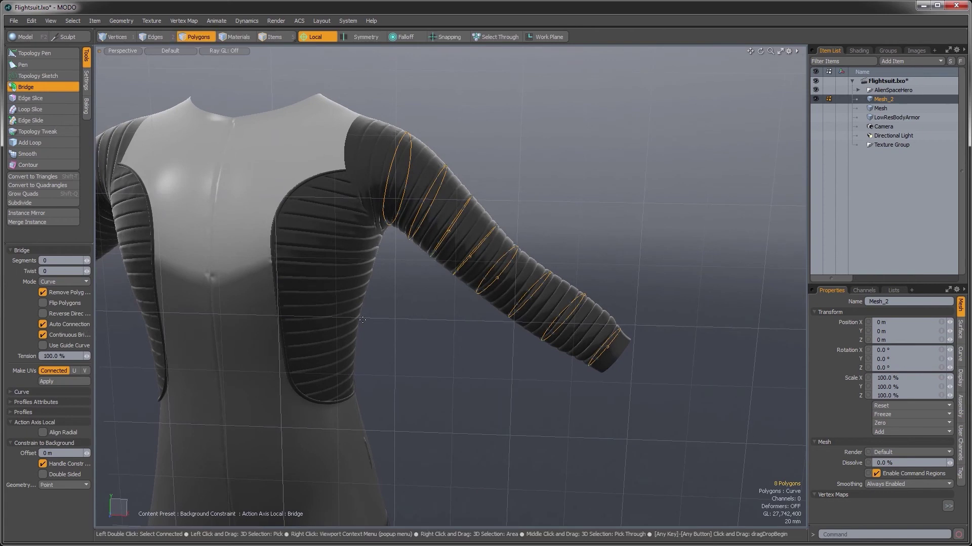
pyautogui.click(479, 287)
pyautogui.keyDown('alt'); pyautogui.moveTo(562, 304); pyautogui.dragTo(400, 365); pyautogui.keyUp('alt')
pyautogui.keyDown('ctrl'); pyautogui.keyDown('alt'); pyautogui.moveTo(464, 268); pyautogui.dragTo(625, 266); pyautogui.keyUp('alt'); pyautogui.keyUp('ctrl')
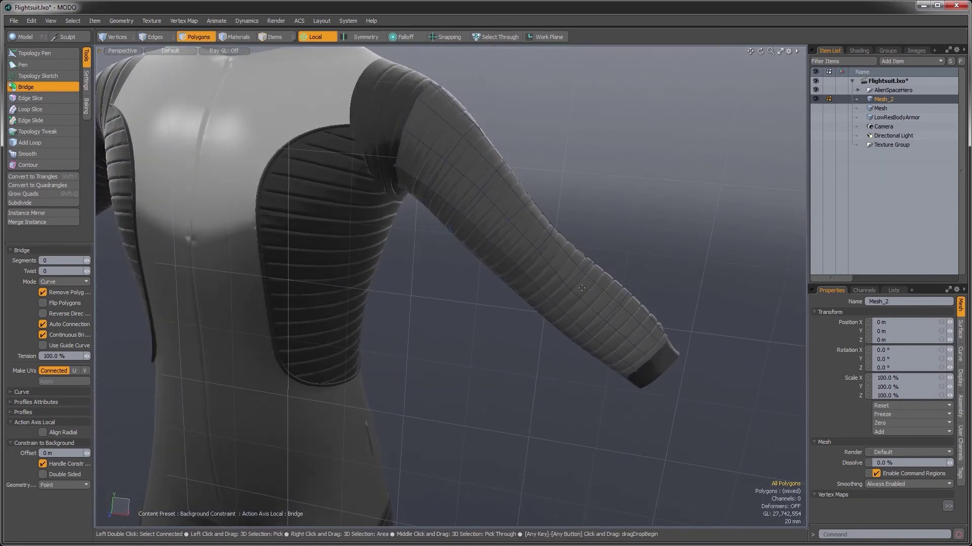
# - Drop the Bridge tool, switch to the Model layout and hide the AlienSpaceHero item to isolate the sleeve mesh
pyautogui.press('space')
pyautogui.hotkey('ctrl', 'Tab')
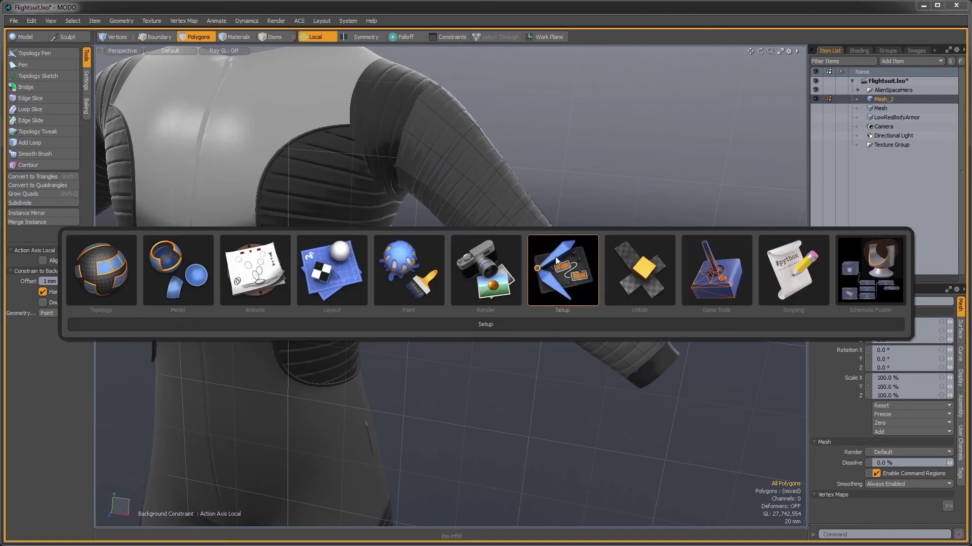
pyautogui.click(168, 283)
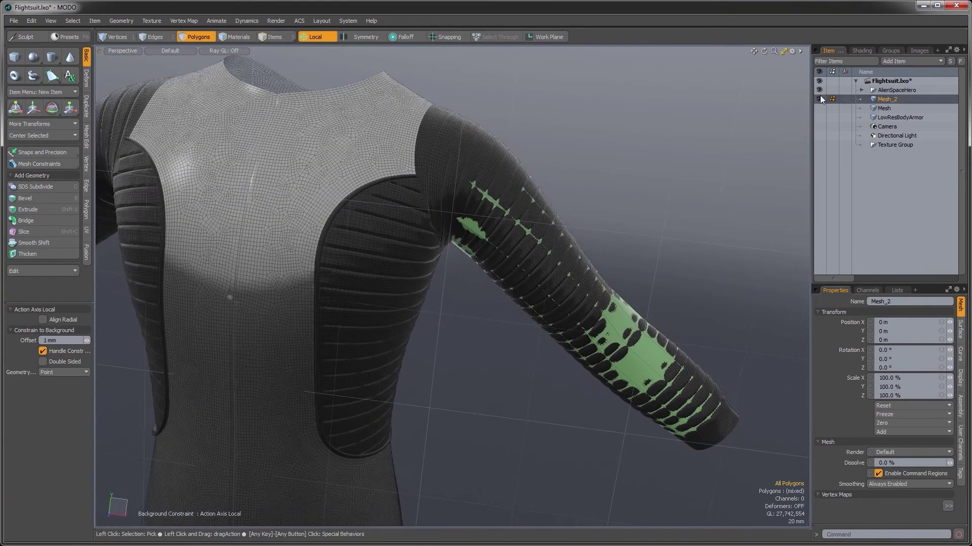
pyautogui.click(819, 89)
pyautogui.keyDown('alt'); pyautogui.moveTo(658, 325); pyautogui.dragTo(545, 403); pyautogui.keyUp('alt')
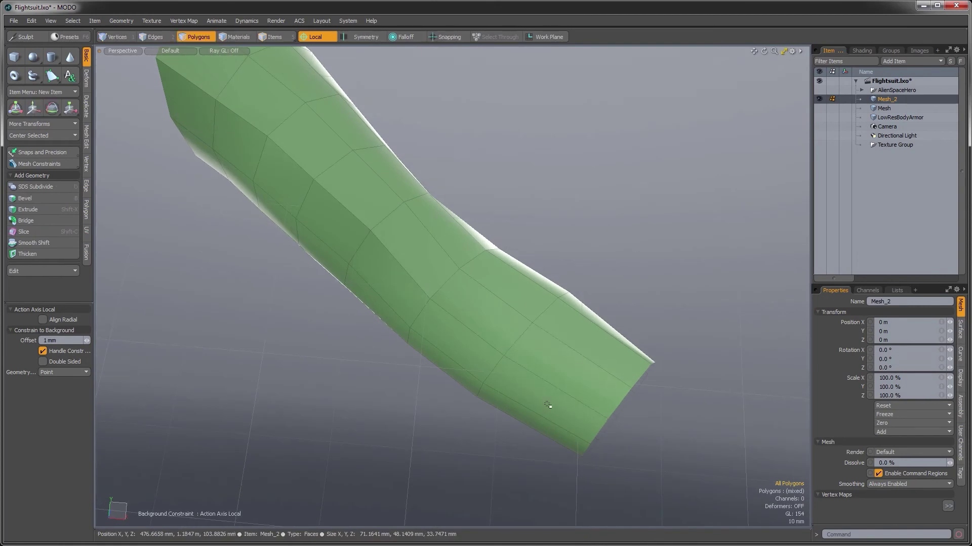
# - Loop slice the polygon band at the cuff with a count of 1, spaced uniformly
pyautogui.keyDown('shift'); pyautogui.click(601, 345); pyautogui.keyUp('shift')
pyautogui.keyDown('alt'); pyautogui.moveTo(568, 356); pyautogui.dragTo(562, 336); pyautogui.keyUp('alt')
pyautogui.hotkey('alt', 'c')
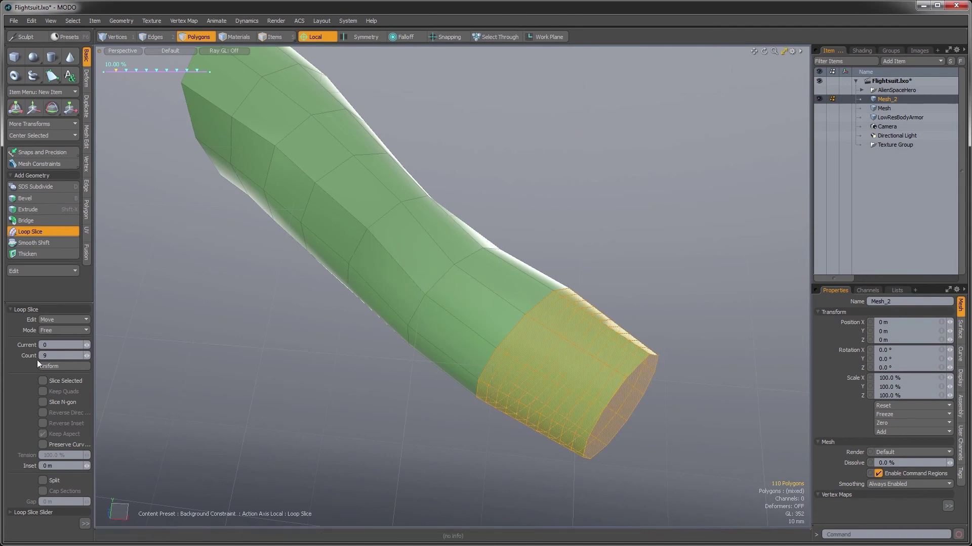
pyautogui.write('1')
pyautogui.press('Tab')
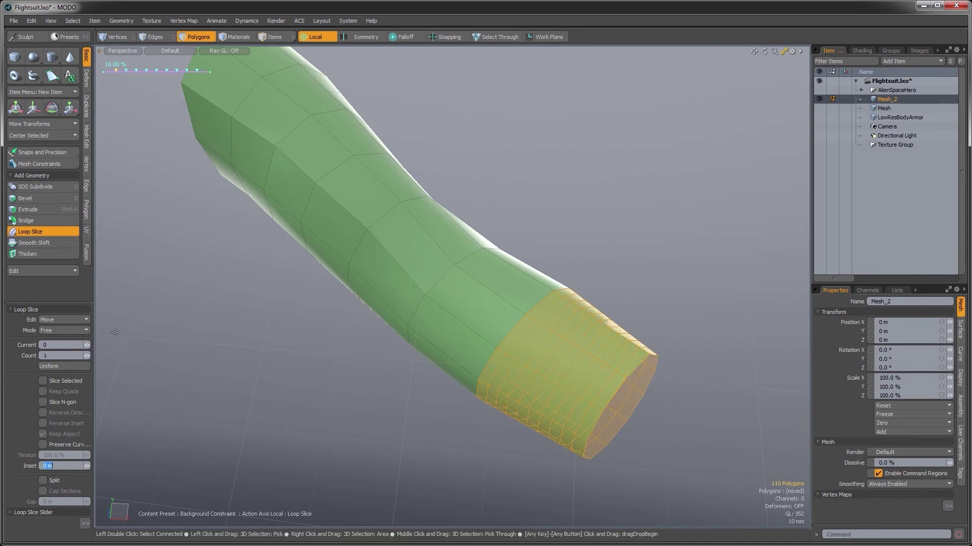
pyautogui.click(57, 366)
pyautogui.keyDown('alt'); pyautogui.moveTo(373, 375); pyautogui.dragTo(459, 360); pyautogui.keyUp('alt')
pyautogui.press('space')
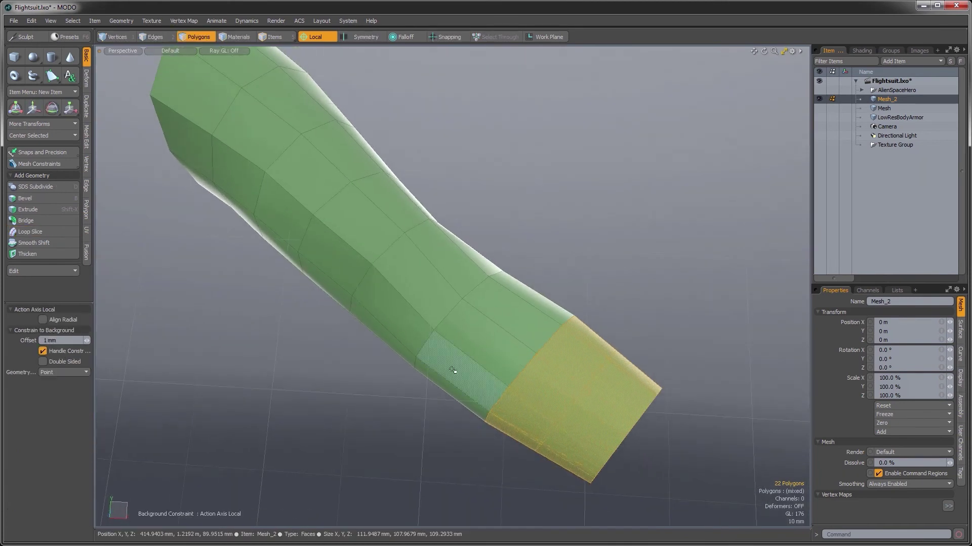
# - Loop slice the next two polygon bands up the forearm from the cuff, adding one centred loop to each
pyautogui.click(458, 367)
pyautogui.keyDown('shift'); pyautogui.click(483, 341); pyautogui.keyUp('shift')
pyautogui.hotkey('alt', 'c')
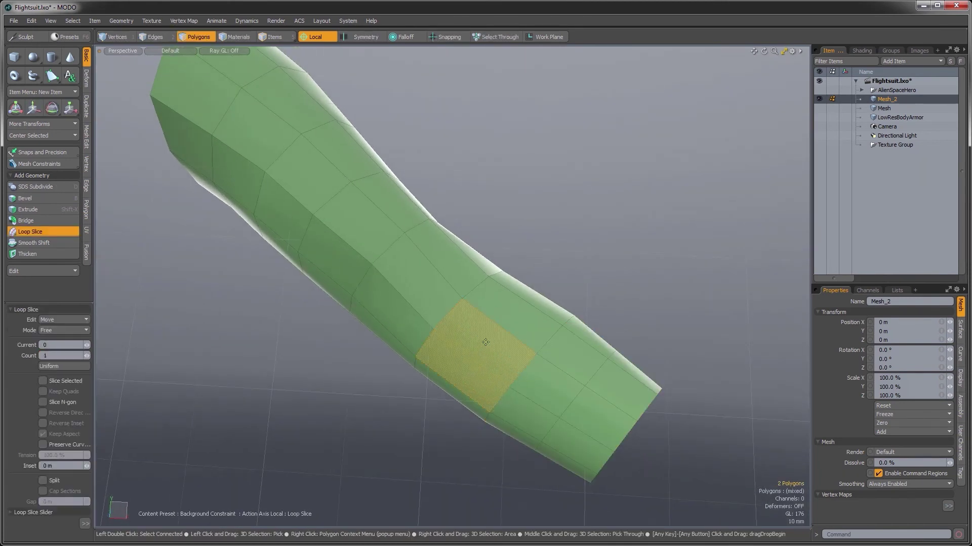
pyautogui.click(486, 342)
pyautogui.keyDown('alt'); pyautogui.moveTo(390, 305); pyautogui.dragTo(412, 312); pyautogui.keyUp('alt')
pyautogui.press('space')
pyautogui.click(413, 312)
pyautogui.keyDown('shift'); pyautogui.click(436, 288); pyautogui.keyUp('shift')
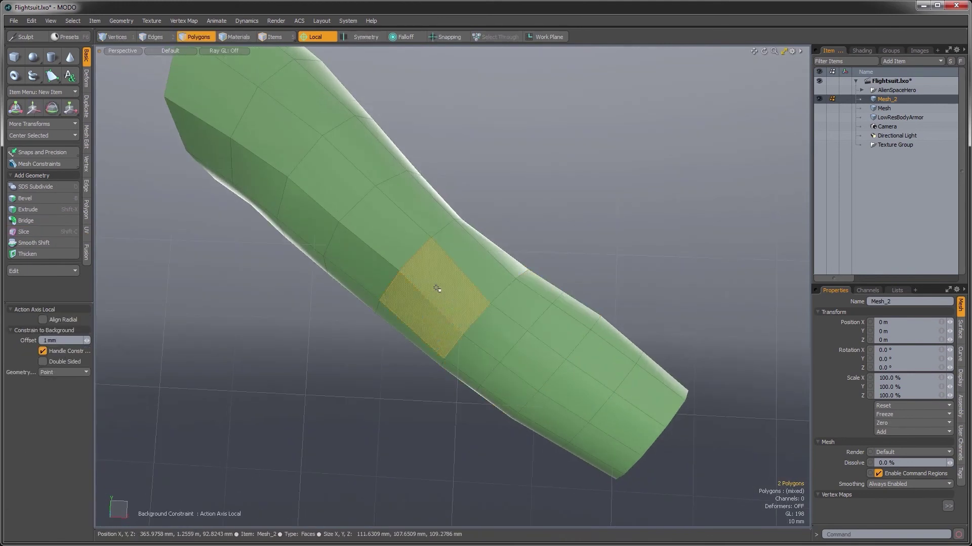
pyautogui.hotkey('alt', 'c')
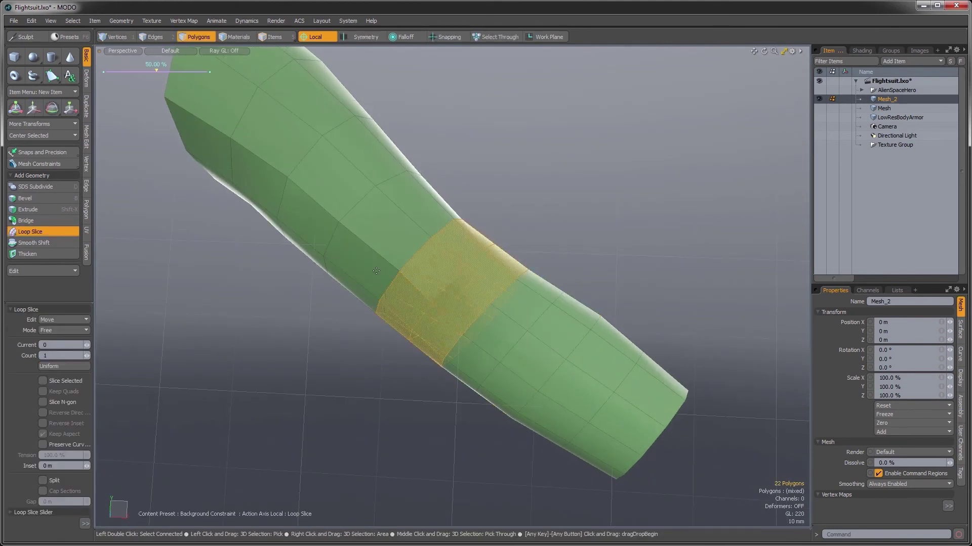
pyautogui.press('space')
# - Loop slice the two polygon bands just above the elbow, adding one centred loop to each
pyautogui.click(359, 263)
pyautogui.keyDown('shift'); pyautogui.click(380, 239); pyautogui.keyUp('shift')
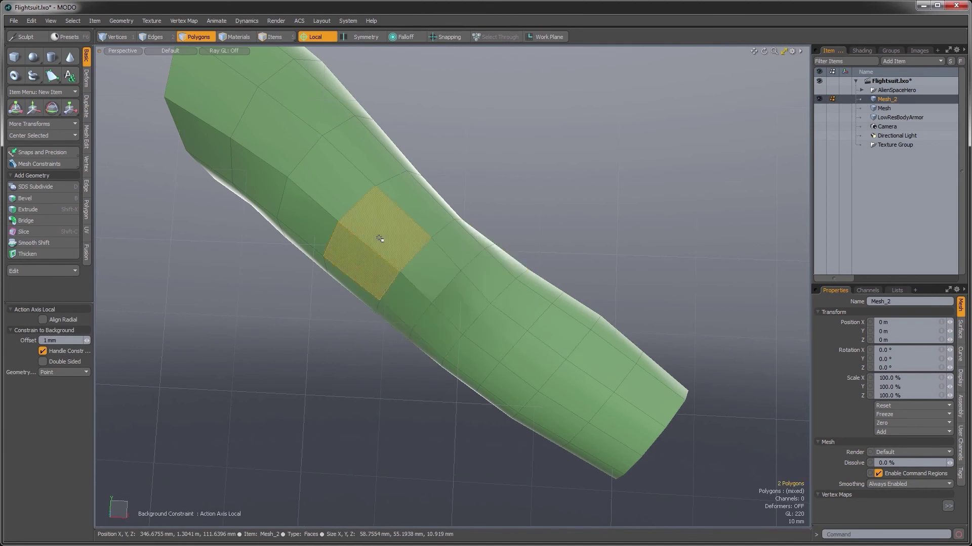
pyautogui.hotkey('alt', 'c')
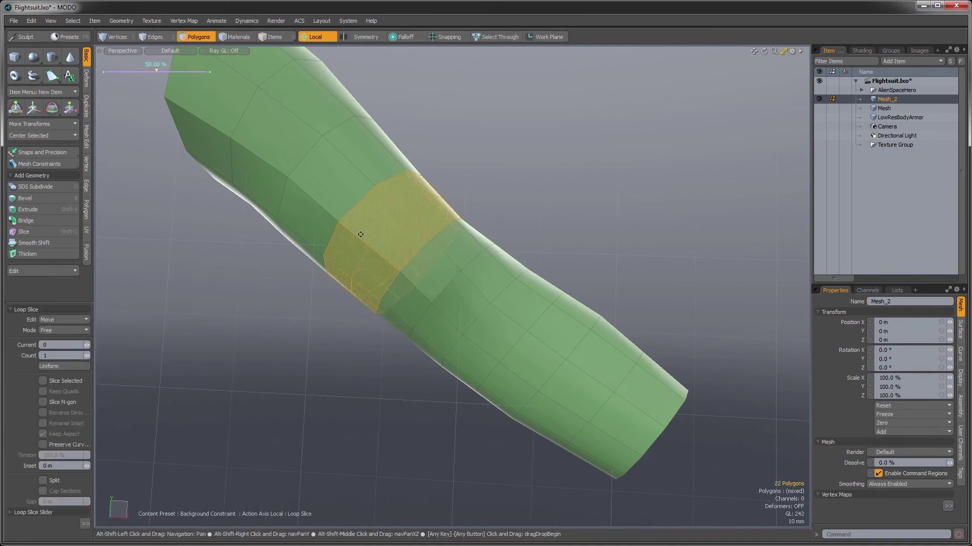
pyautogui.keyDown('alt'); pyautogui.moveTo(380, 239); pyautogui.dragTo(380, 280); pyautogui.keyUp('alt')
pyautogui.press('space')
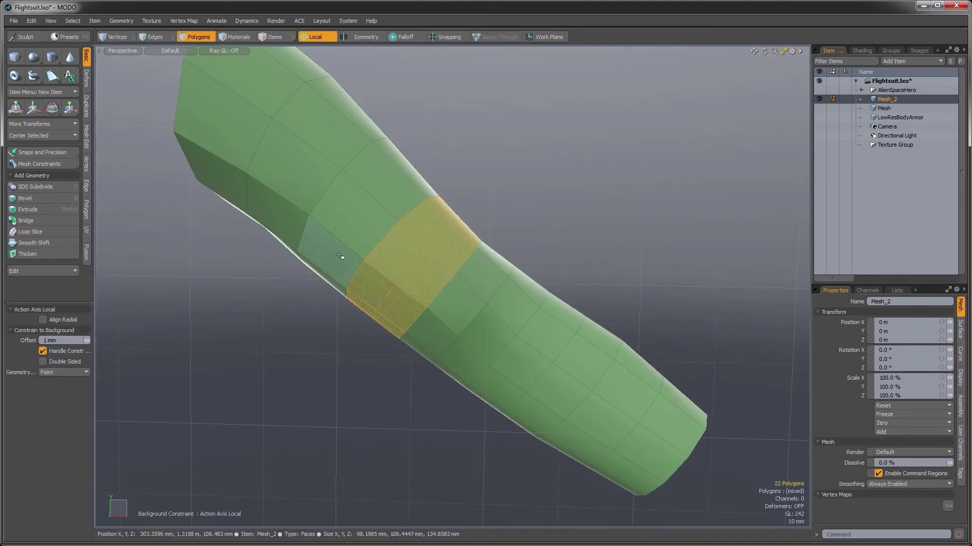
pyautogui.click(339, 257)
pyautogui.keyDown('shift'); pyautogui.click(380, 218); pyautogui.keyUp('shift')
pyautogui.hotkey('alt', 'c')
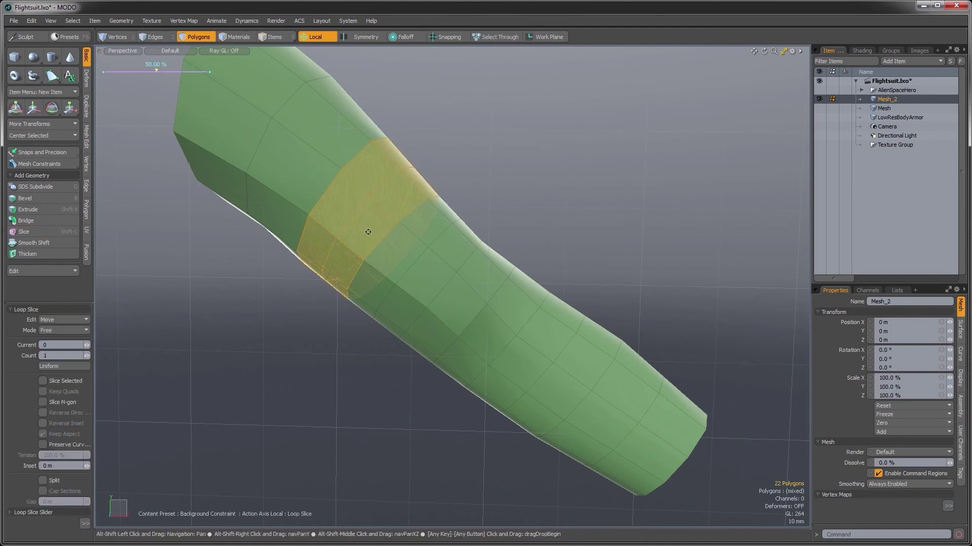
pyautogui.keyDown('alt'); pyautogui.keyDown('shift'); pyautogui.moveTo(369, 231); pyautogui.dragTo(388, 244); pyautogui.keyUp('shift'); pyautogui.keyUp('alt')
pyautogui.press('space')
# - Loop slice the last two polygon bands at the top of the sleeve, adding one centred loop to each
pyautogui.click(306, 221)
pyautogui.keyDown('shift'); pyautogui.click(312, 199); pyautogui.keyUp('shift')
pyautogui.hotkey('alt', 'c')
pyautogui.click(312, 198)
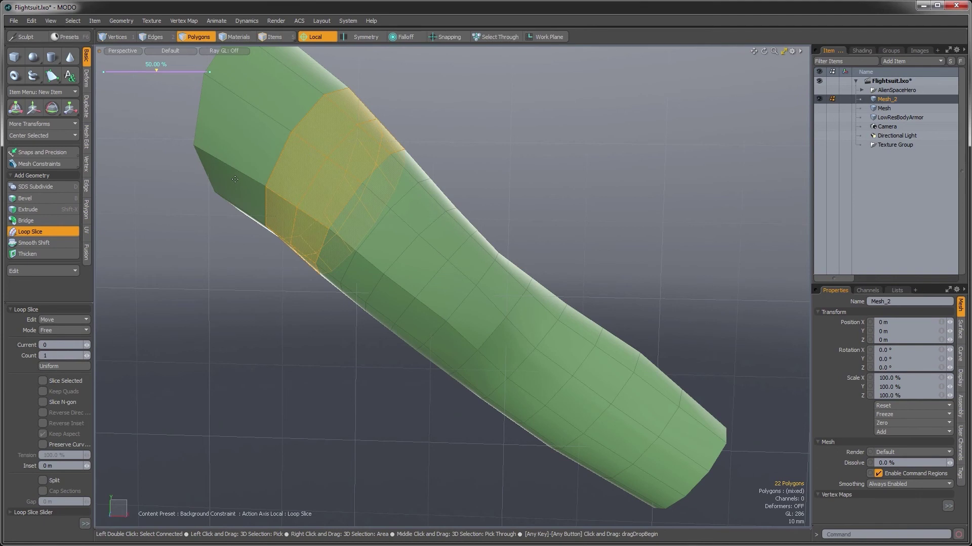
pyautogui.press('space')
pyautogui.click(250, 147)
pyautogui.hotkey('alt', 'c')
pyautogui.press('space')
# - Select all connected polygons of the sleeve and show the AlienSpaceHero item again
pyautogui.click(485, 156)
pyautogui.keyDown('alt'); pyautogui.keyDown('shift'); pyautogui.moveTo(340, 282); pyautogui.dragTo(514, 324); pyautogui.keyUp('shift'); pyautogui.keyUp('alt')
pyautogui.doubleClick(471, 322)
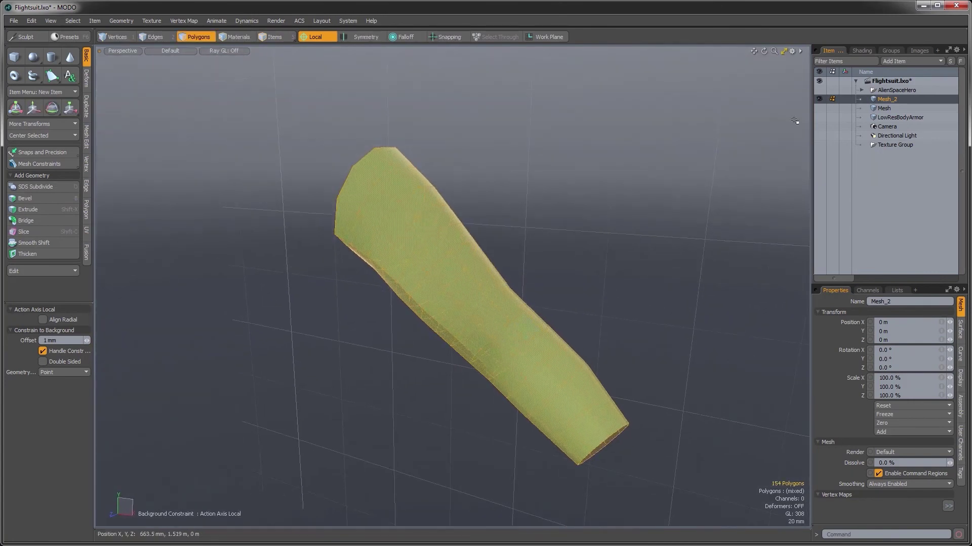
pyautogui.click(816, 89)
pyautogui.keyDown('alt'); pyautogui.keyDown('shift'); pyautogui.moveTo(122, 289); pyautogui.dragTo(124, 226); pyautogui.keyUp('shift'); pyautogui.keyUp('alt')
pyautogui.keyDown('alt'); pyautogui.moveTo(126, 164); pyautogui.dragTo(223, 194); pyautogui.keyUp('alt')
pyautogui.hotkey('ctrl', 'Tab')
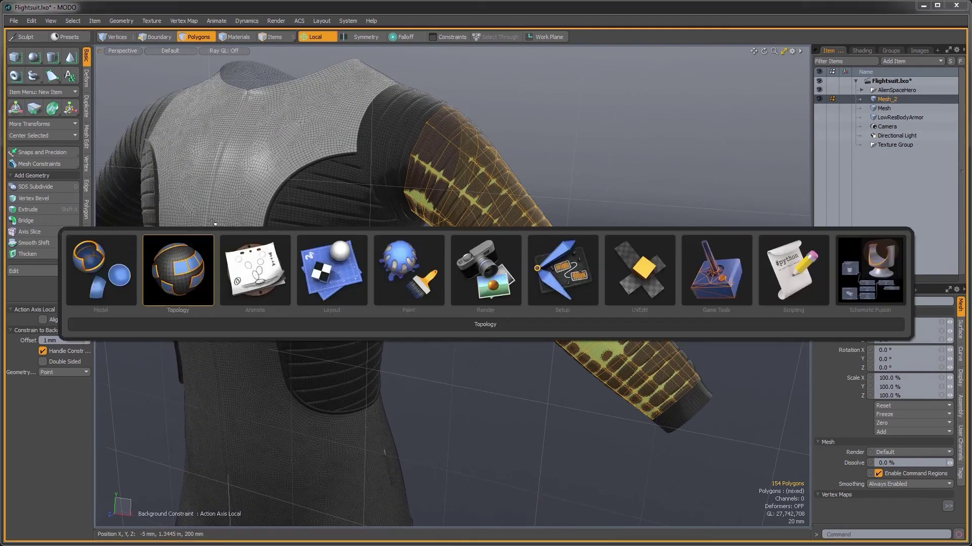
pyautogui.click(159, 274)
pyautogui.keyDown('alt'); pyautogui.keyDown('shift'); pyautogui.moveTo(441, 275); pyautogui.dragTo(493, 289); pyautogui.keyUp('shift'); pyautogui.keyUp('alt')
pyautogui.hotkey('ctrl', 'Tab')
pyautogui.click(226, 286)
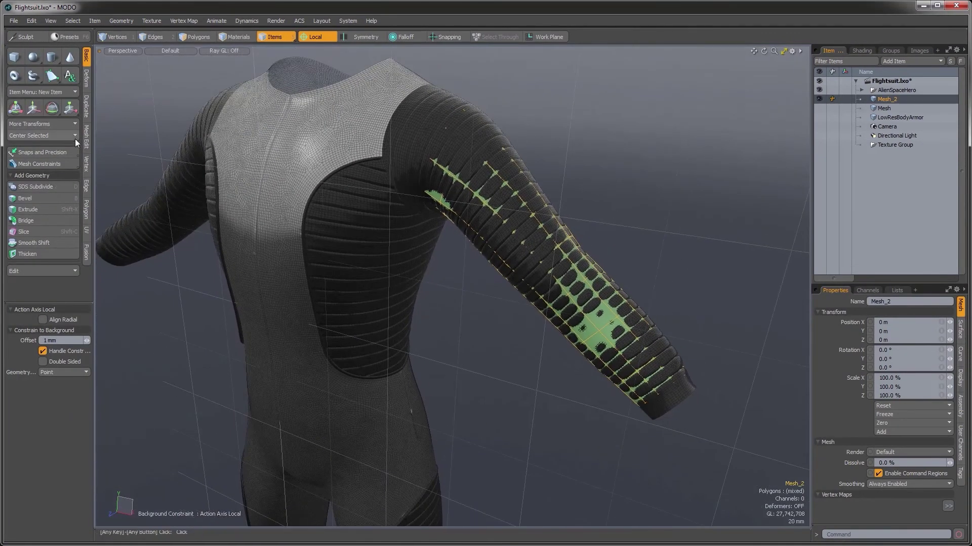
# - Keep the Mesh Constraints settings open and smooth the sleeve against the background with strength 1.0 and 27 iterations
pyautogui.click(64, 164)
pyautogui.click(232, 110)
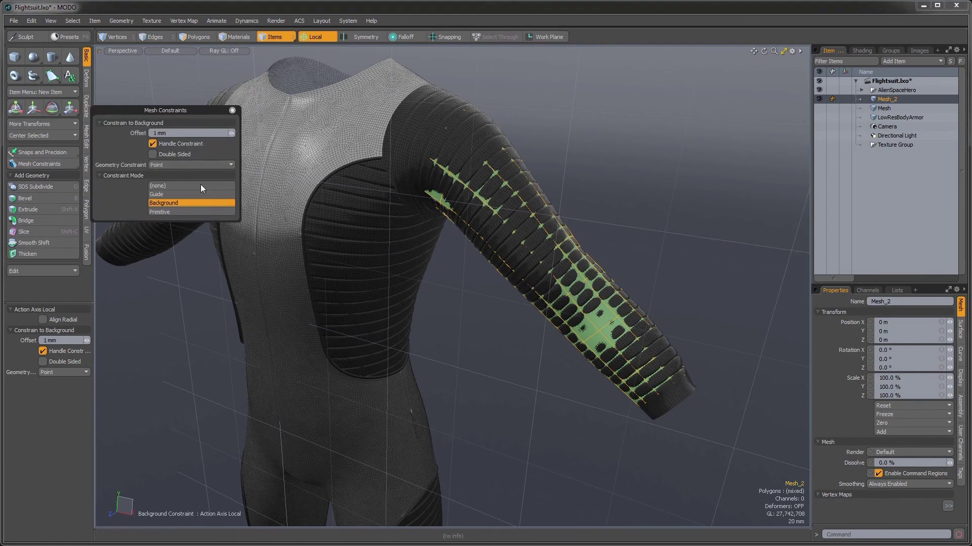
pyautogui.click(86, 78)
pyautogui.click(31, 112)
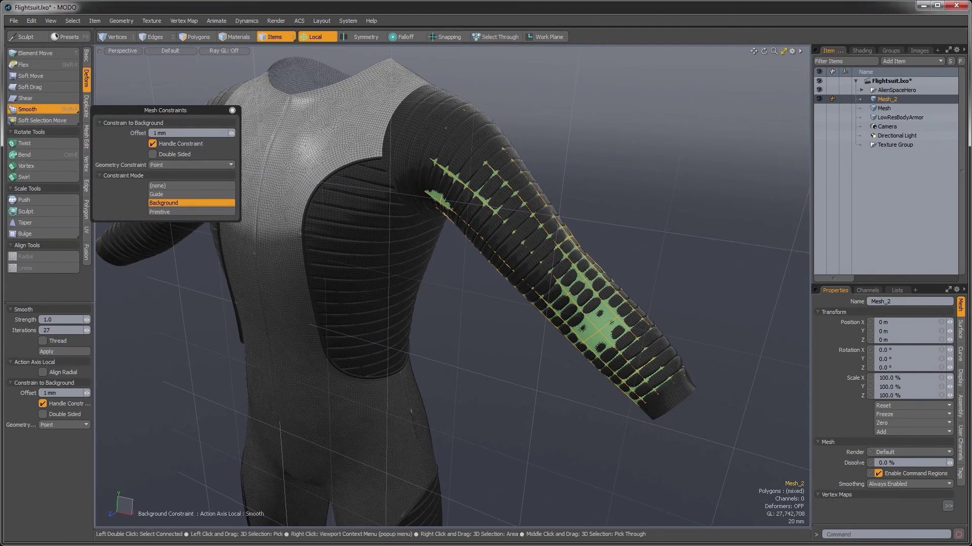
pyautogui.click(571, 274)
pyautogui.keyDown('alt'); pyautogui.moveTo(571, 274); pyautogui.dragTo(557, 275); pyautogui.keyUp('alt')
# - Raise the background constraint offset to 2.8 mm for the sleeve and drop the Smooth tool
pyautogui.moveTo(231, 133); pyautogui.dragTo(232, 135)
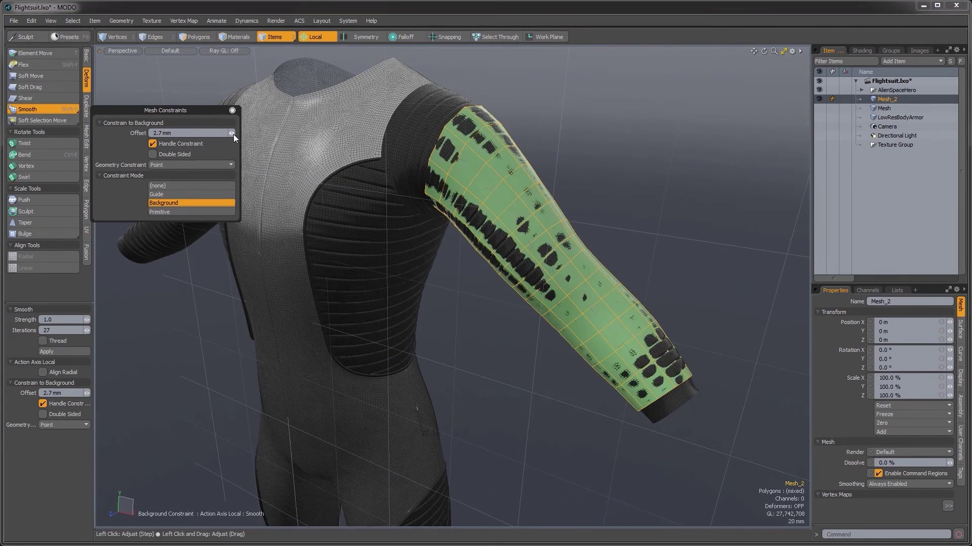
pyautogui.keyDown('alt'); pyautogui.moveTo(347, 206); pyautogui.dragTo(462, 398); pyautogui.keyUp('alt')
pyautogui.press('Escape')
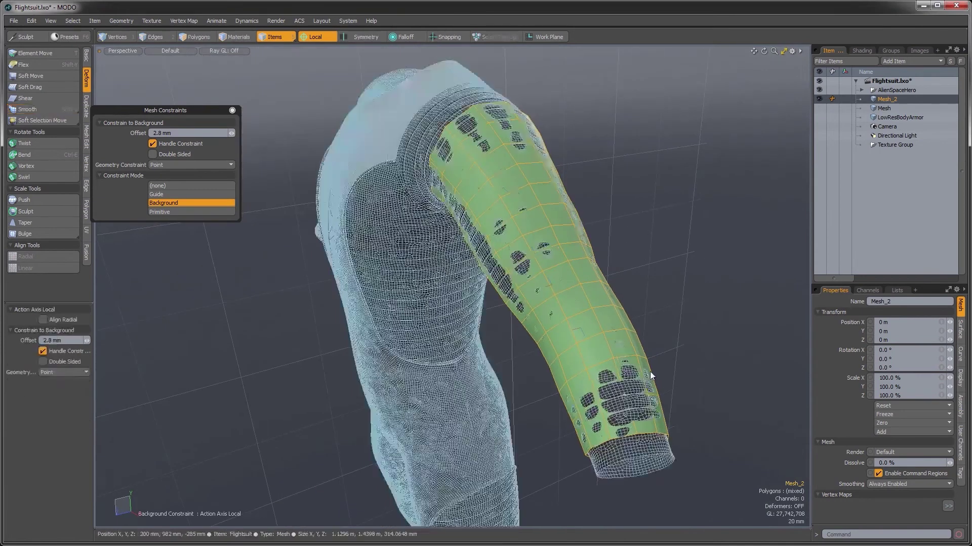
# - Switch to vertex selection and set the mesh constraint mode to (none)
pyautogui.press('1')
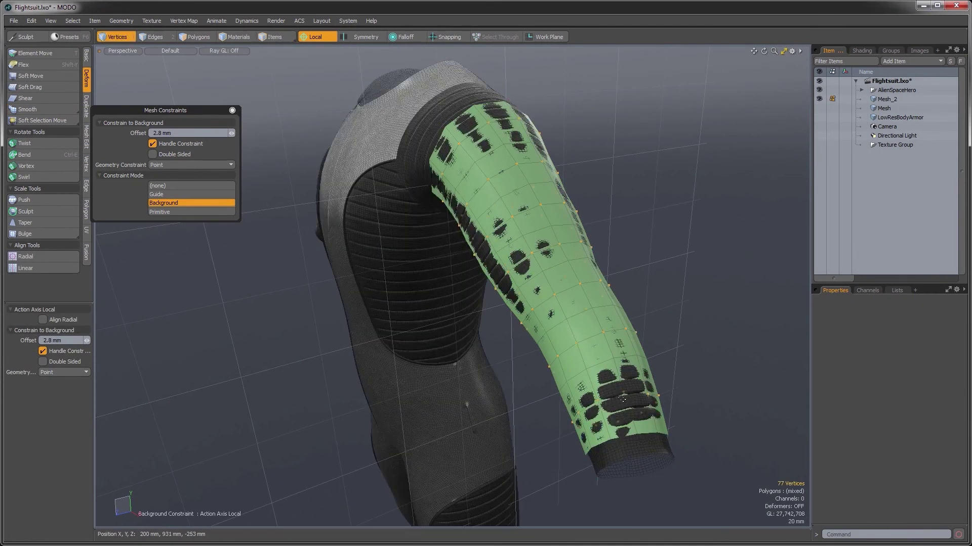
pyautogui.click(198, 165)
pyautogui.click(193, 147)
pyautogui.click(179, 185)
pyautogui.keyDown('alt'); pyautogui.moveTo(557, 329); pyautogui.dragTo(634, 400); pyautogui.keyUp('alt')
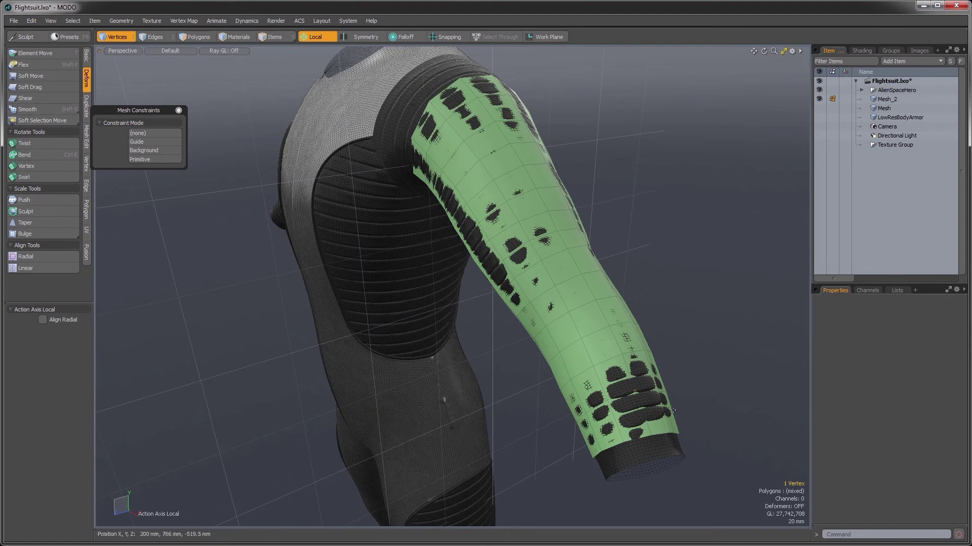
# - Target the Mesh_2 item and push the sleeve edges on the forearm near the cuff outward, dropping the Push tool
pyautogui.scroll(6, 637, 381)
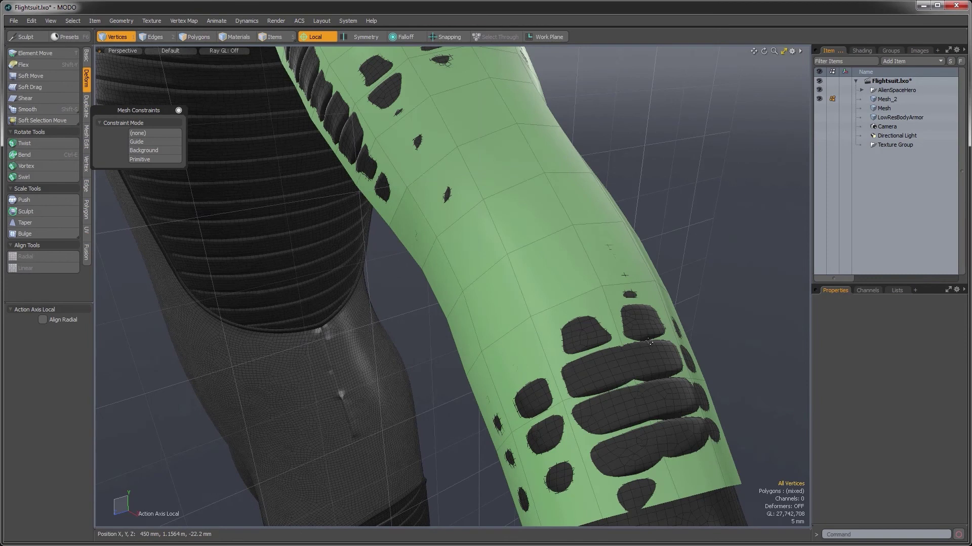
pyautogui.keyDown('alt'); pyautogui.moveTo(644, 376); pyautogui.dragTo(771, 274); pyautogui.keyUp('alt')
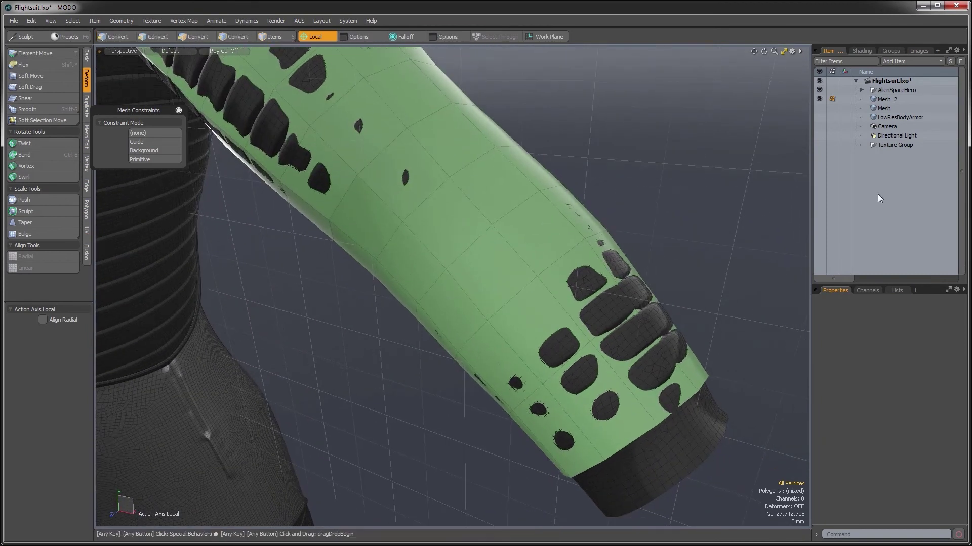
pyautogui.click(879, 100)
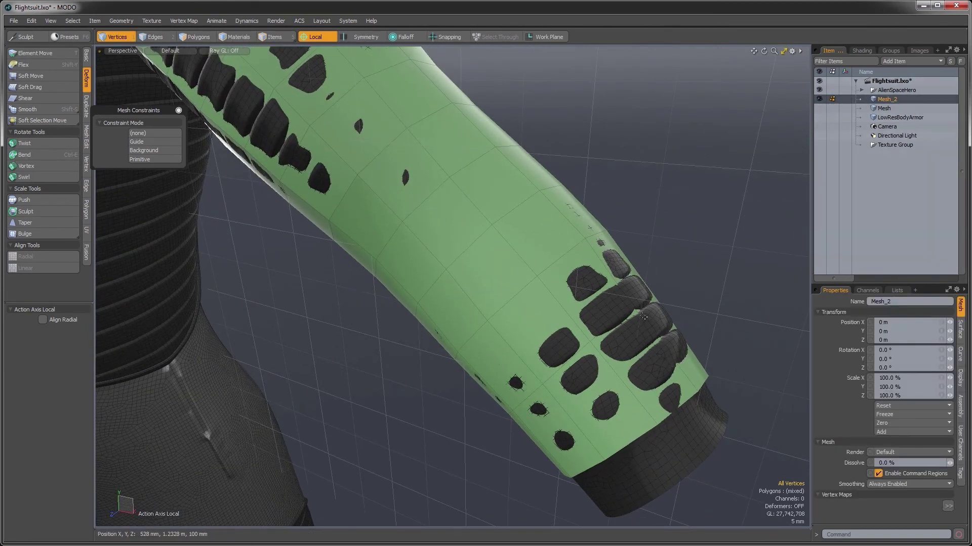
pyautogui.press('2')
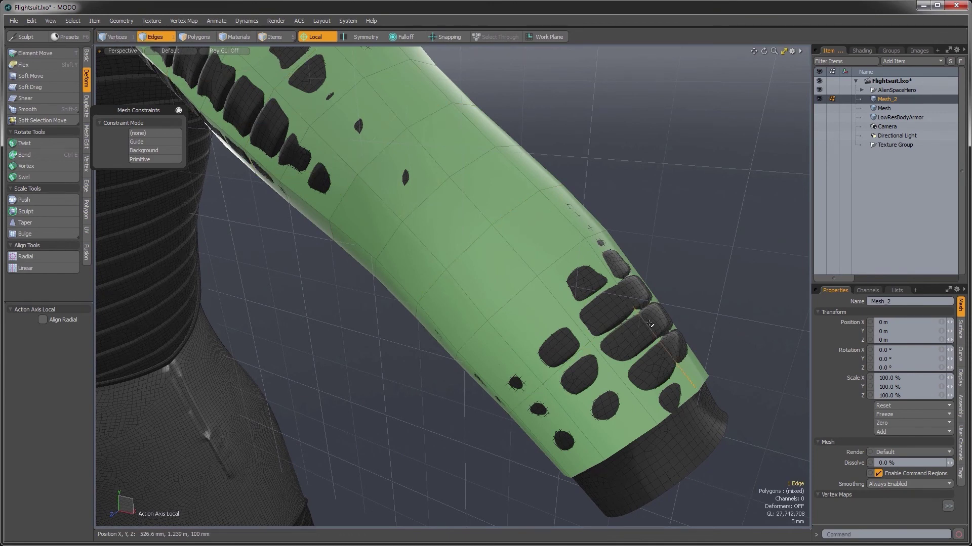
pyautogui.click(38, 198)
pyautogui.moveTo(541, 363); pyautogui.dragTo(703, 363)
pyautogui.keyDown('ctrl'); pyautogui.keyDown('alt'); pyautogui.moveTo(619, 351); pyautogui.dragTo(729, 349); pyautogui.keyUp('alt'); pyautogui.keyUp('ctrl')
pyautogui.press('space')
pyautogui.press('Escape')
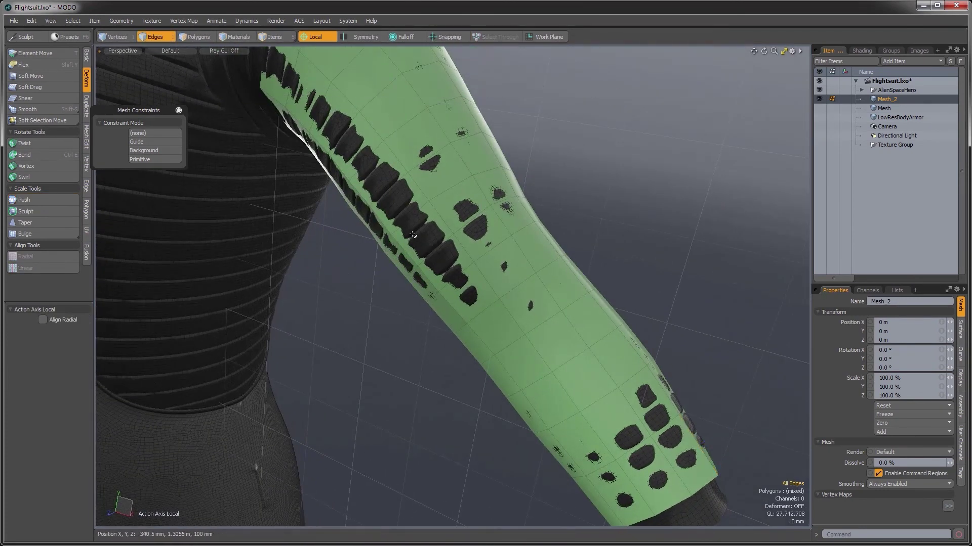
# - Select the strip of eight polygons along the upper sleeve where the suit pokes through, push it outward and clear the selection
pyautogui.press('3')
pyautogui.press('1')
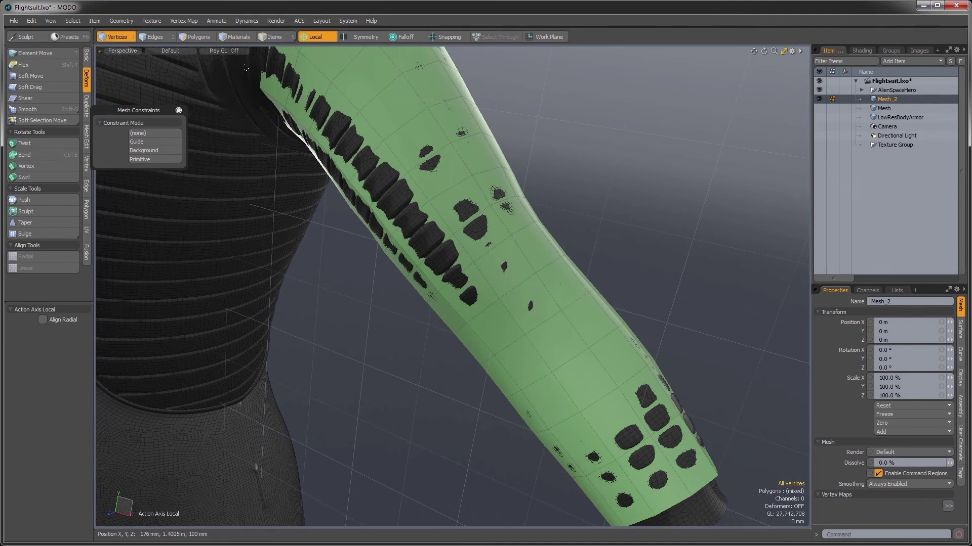
pyautogui.click(421, 232)
pyautogui.click(283, 79)
pyautogui.keyDown('shift'); pyautogui.click(443, 259); pyautogui.keyUp('shift')
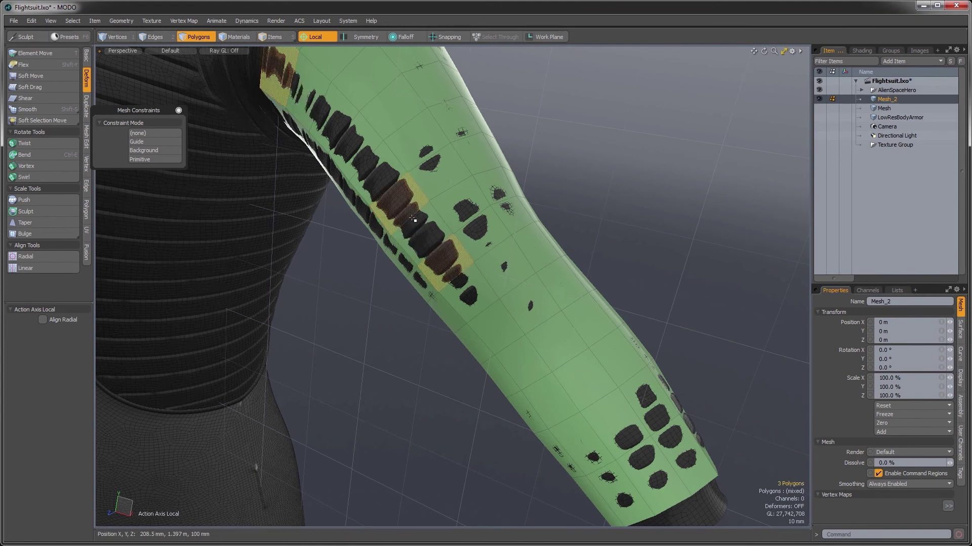
pyautogui.keyDown('shift'); pyautogui.click(304, 102); pyautogui.keyUp('shift')
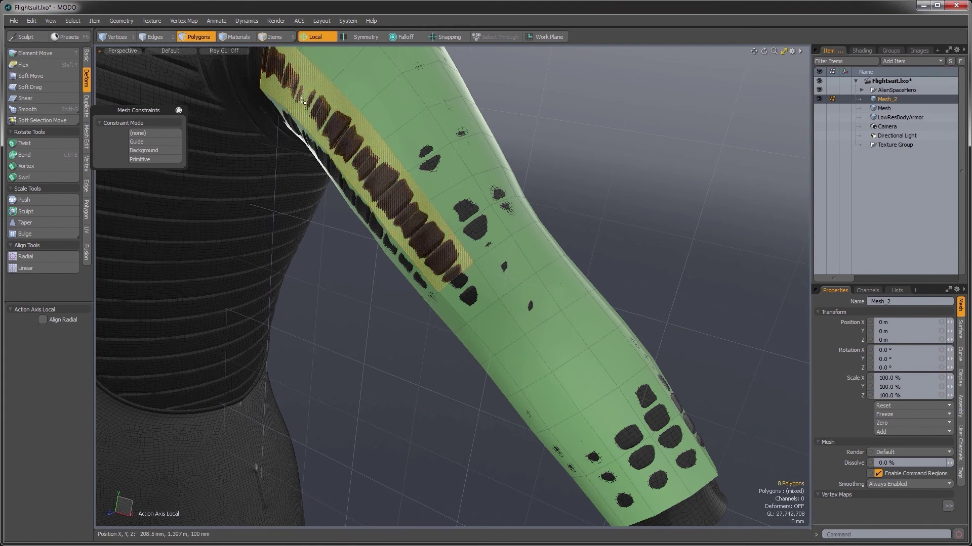
pyautogui.click(49, 204)
pyautogui.moveTo(380, 215)
pyautogui.mouseDown()
pyautogui.moveTo(407, 217)
pyautogui.moveTo(432, 203)
pyautogui.moveTo(379, 217)
pyautogui.mouseUp()
pyautogui.press('space')
pyautogui.click(600, 262)
# - Select a block of eight polygons at the elbow and bevel it as a group with an inset of about 12.5 mm
pyautogui.keyDown('alt'); pyautogui.moveTo(598, 262); pyautogui.dragTo(438, 262); pyautogui.keyUp('alt')
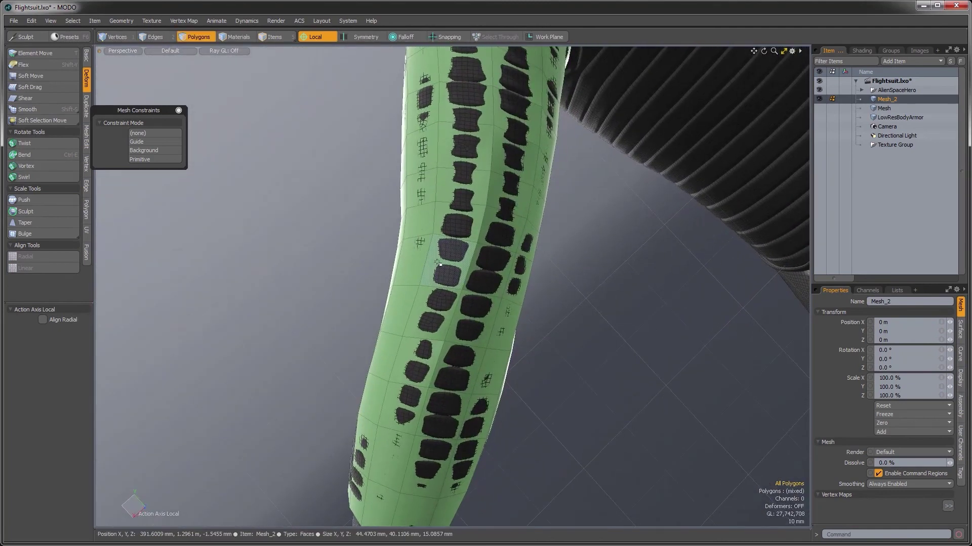
pyautogui.moveTo(464, 306)
pyautogui.mouseDown()
pyautogui.moveTo(474, 319)
pyautogui.moveTo(486, 268)
pyautogui.moveTo(444, 301)
pyautogui.moveTo(476, 297)
pyautogui.moveTo(466, 303)
pyautogui.moveTo(458, 292)
pyautogui.mouseUp()
pyautogui.press('b')
pyautogui.press('space')
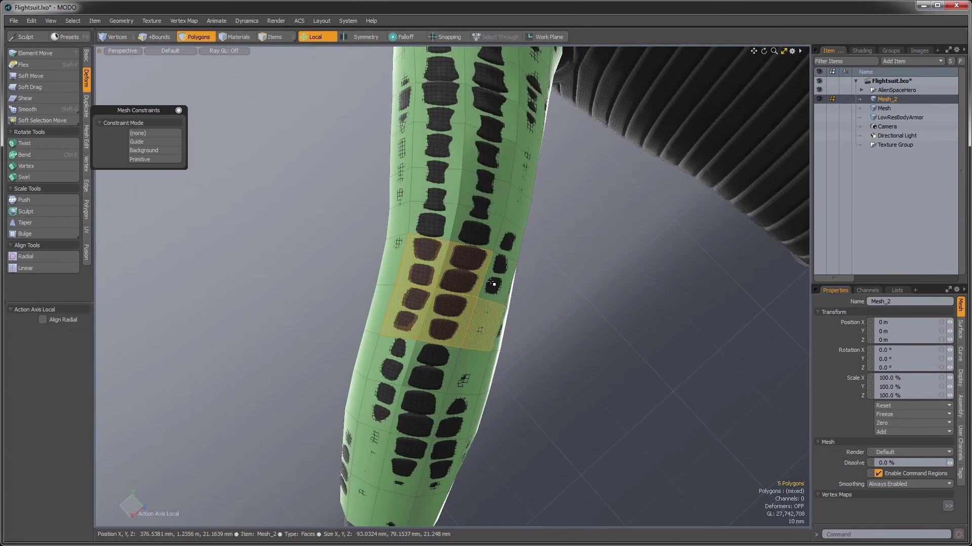
pyautogui.keyDown('alt'); pyautogui.moveTo(397, 276); pyautogui.dragTo(418, 300); pyautogui.keyUp('alt')
pyautogui.press('b')
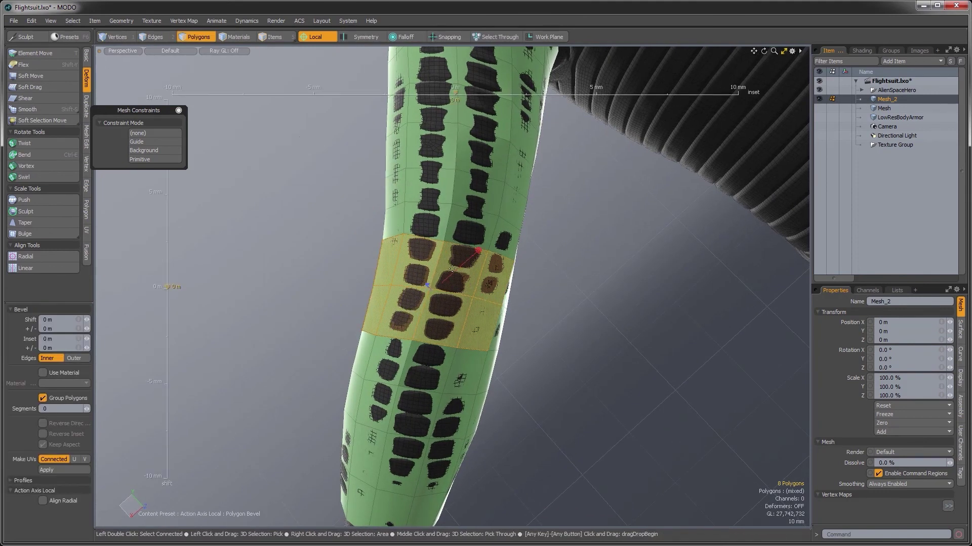
pyautogui.moveTo(480, 250); pyautogui.dragTo(445, 253)
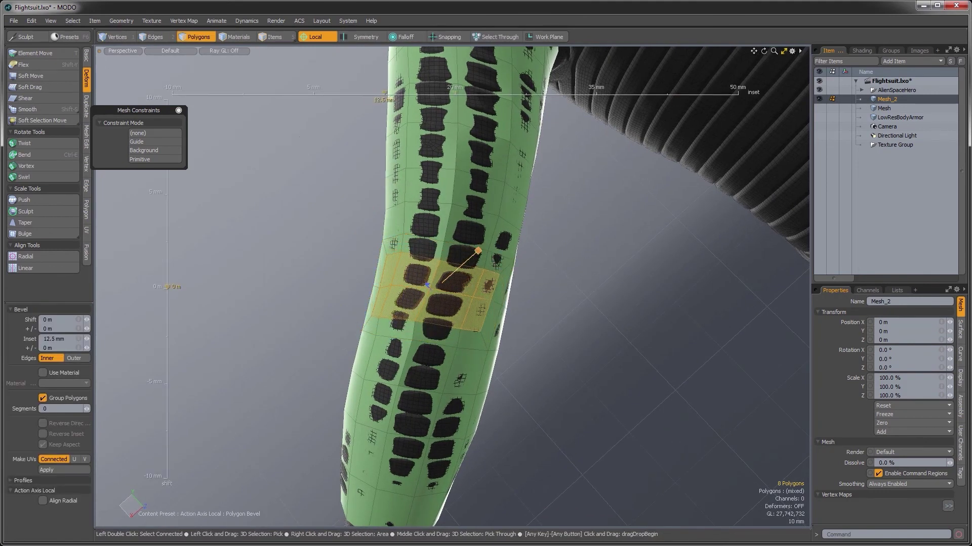
pyautogui.press('space')
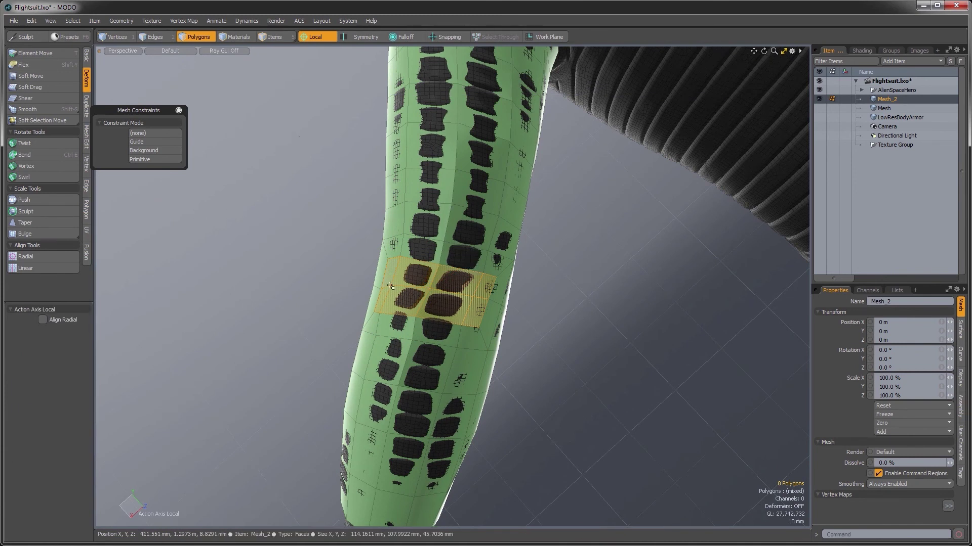
# - Grow the elbow polygon selection twice and smooth it with strength 1.0 and 38 iterations
pyautogui.hotkey('shift', 'Up')
pyautogui.hotkey('shift', 'Up')
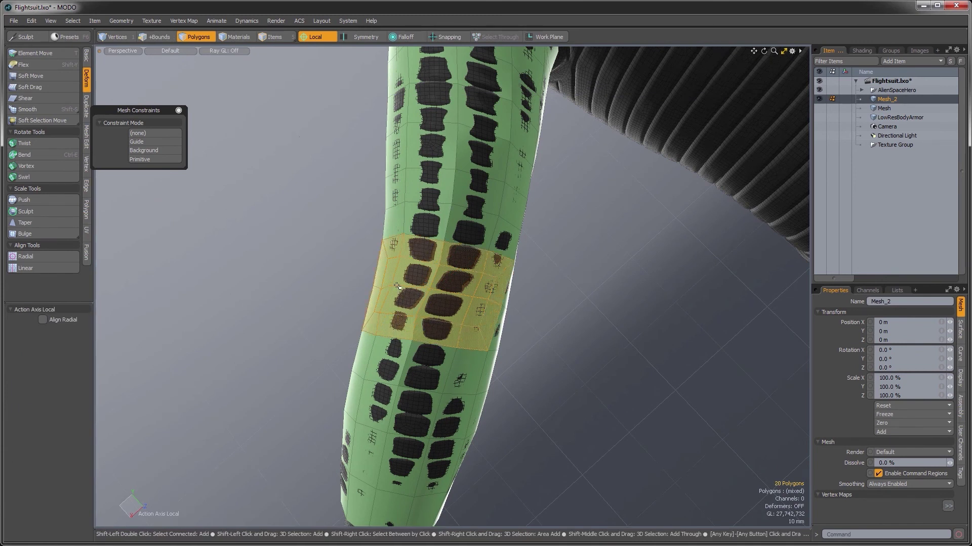
pyautogui.click(29, 112)
pyautogui.moveTo(353, 294); pyautogui.dragTo(527, 304)
pyautogui.keyDown('alt'); pyautogui.moveTo(329, 341); pyautogui.dragTo(402, 328); pyautogui.keyUp('alt')
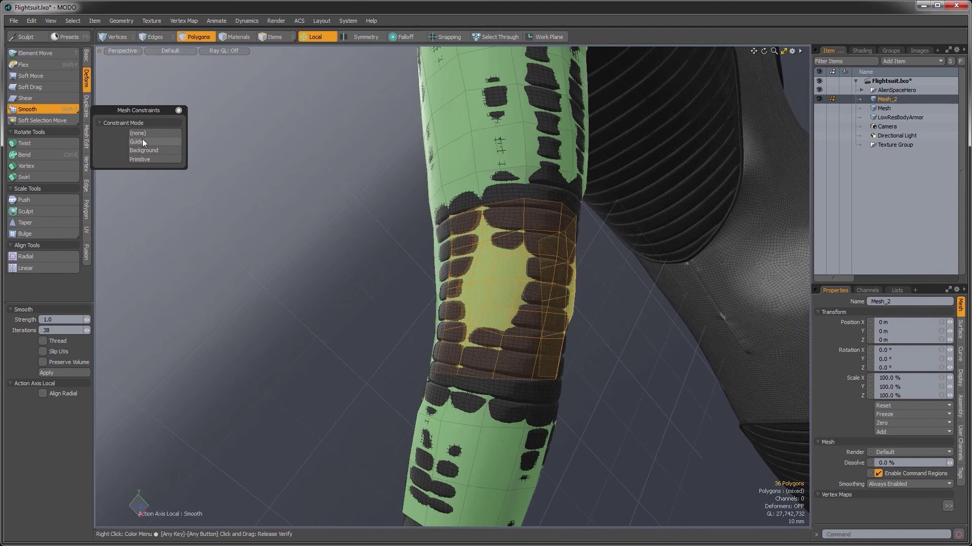
# - Constrain the smoothed elbow to the background with geometry constraint Point, drop the Smooth tool and deselect the polygons
pyautogui.click(144, 151)
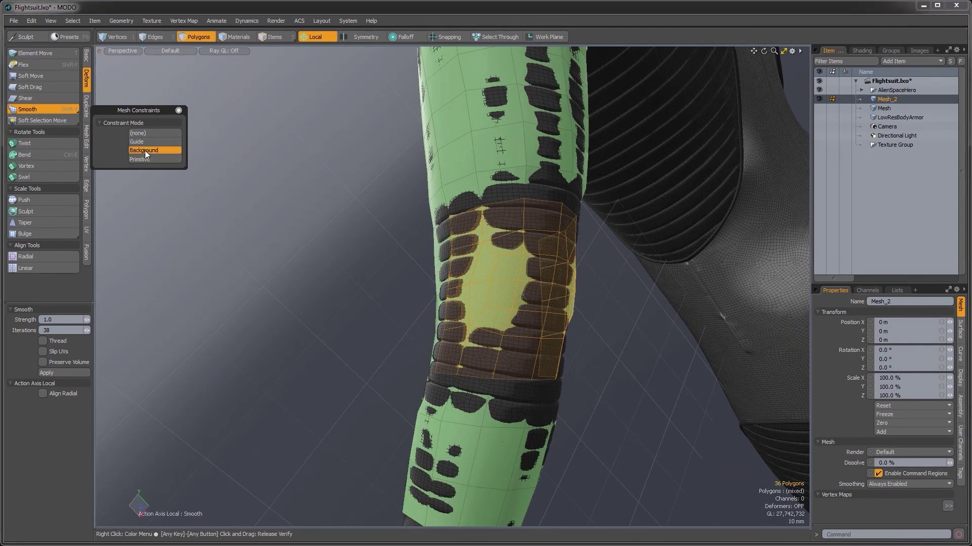
pyautogui.click(168, 164)
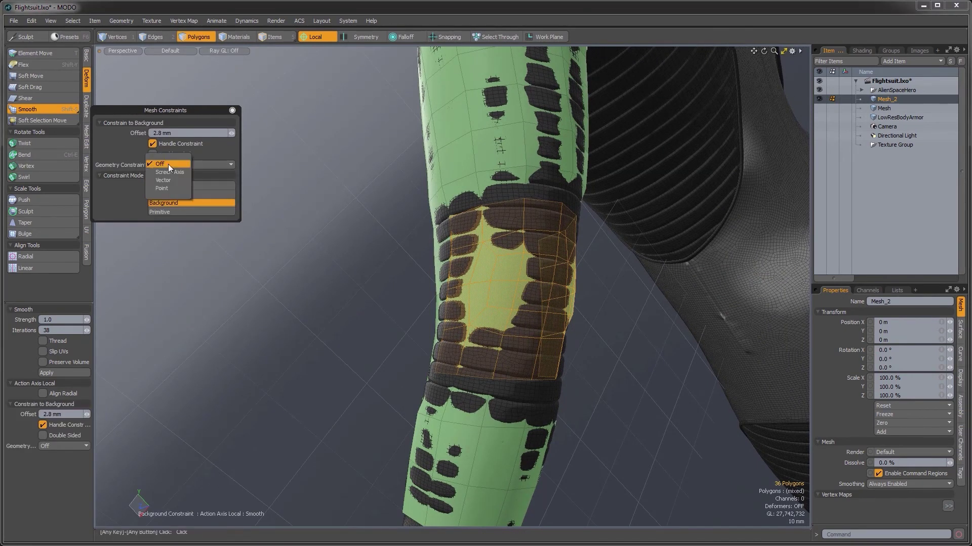
pyautogui.click(171, 188)
pyautogui.keyDown('alt'); pyautogui.moveTo(507, 319); pyautogui.dragTo(485, 300); pyautogui.keyUp('alt')
pyautogui.scroll(-2, 485, 299)
pyautogui.press('space')
pyautogui.click(559, 332)
# - Select the open edge loop at the sleeve's cuff, extend it about 15 mm along Z and deselect it
pyautogui.keyDown('alt'); pyautogui.moveTo(560, 331); pyautogui.dragTo(691, 324); pyautogui.keyUp('alt')
pyautogui.keyDown('alt'); pyautogui.moveTo(480, 366); pyautogui.dragTo(570, 375); pyautogui.keyUp('alt')
pyautogui.keyDown('ctrl'); pyautogui.keyDown('alt'); pyautogui.moveTo(526, 405); pyautogui.dragTo(571, 442); pyautogui.keyUp('alt'); pyautogui.keyUp('ctrl')
pyautogui.press('2')
pyautogui.press('z')
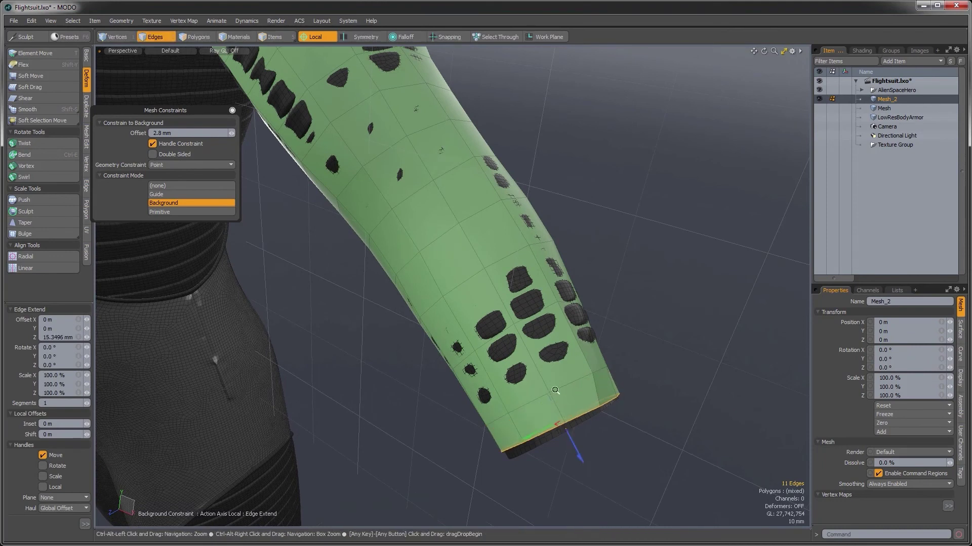
pyautogui.scroll(-3, 568, 403)
pyautogui.keyDown('alt'); pyautogui.moveTo(568, 403); pyautogui.dragTo(570, 343); pyautogui.keyUp('alt')
pyautogui.press('q')
pyautogui.click(409, 415)
# - Show the LowResBodyArmor item and try to move the sleeve's armpit edge with the background constraint active
pyautogui.keyDown('alt'); pyautogui.moveTo(410, 415); pyautogui.dragTo(562, 319); pyautogui.keyUp('alt')
pyautogui.keyDown('alt'); pyautogui.keyDown('shift'); pyautogui.moveTo(490, 213); pyautogui.dragTo(542, 205); pyautogui.keyUp('shift'); pyautogui.keyUp('alt')
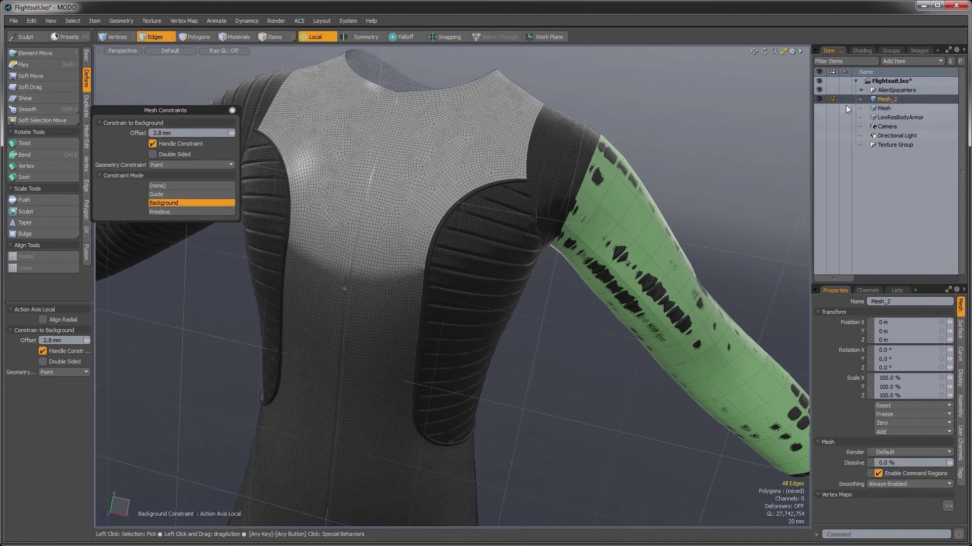
pyautogui.click(819, 117)
pyautogui.keyDown('alt'); pyautogui.moveTo(729, 202); pyautogui.dragTo(560, 280); pyautogui.keyUp('alt')
pyautogui.keyDown('alt'); pyautogui.moveTo(561, 280); pyautogui.dragTo(531, 284); pyautogui.keyUp('alt')
pyautogui.keyDown('ctrl'); pyautogui.keyDown('alt'); pyautogui.moveTo(462, 243); pyautogui.dragTo(503, 285); pyautogui.keyUp('alt'); pyautogui.keyUp('ctrl')
pyautogui.press('w')
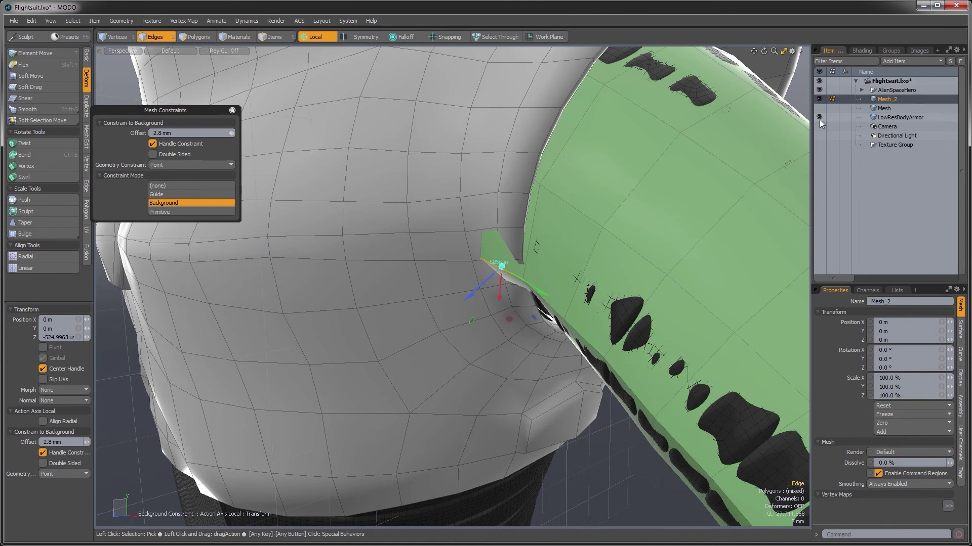
# - Set the mesh constraint mode to (none) and push the sleeve's armpit edge by -3.9 mm
pyautogui.click(172, 164)
pyautogui.click(169, 140)
pyautogui.click(167, 185)
pyautogui.keyDown('alt'); pyautogui.moveTo(498, 263); pyautogui.dragTo(420, 261); pyautogui.keyUp('alt')
pyautogui.click(54, 202)
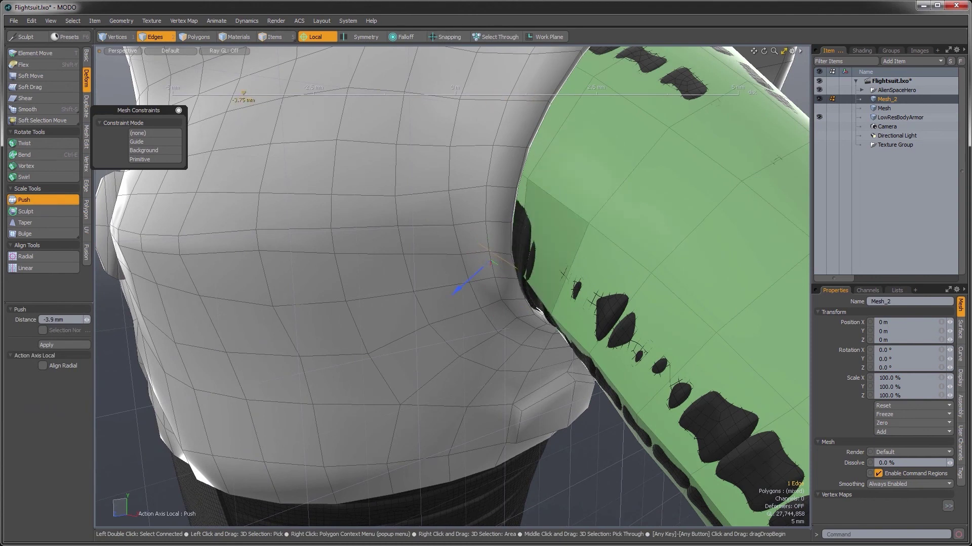
pyautogui.keyDown('shift'); pyautogui.click(540, 263); pyautogui.keyUp('shift')
# - Rotate the armpit edge by about 7° and move it into place against the armor, ending in polygon selection
pyautogui.press('y')
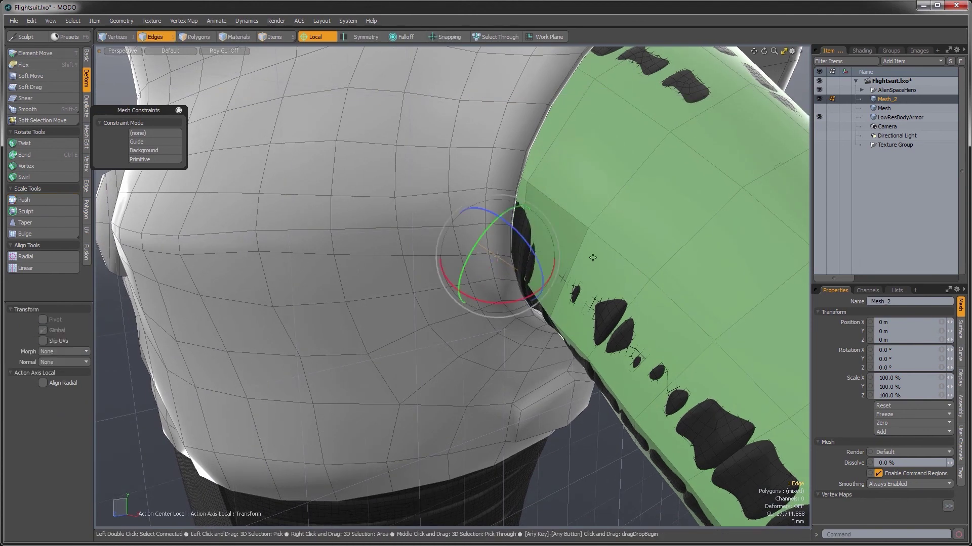
pyautogui.moveTo(523, 302); pyautogui.dragTo(519, 305)
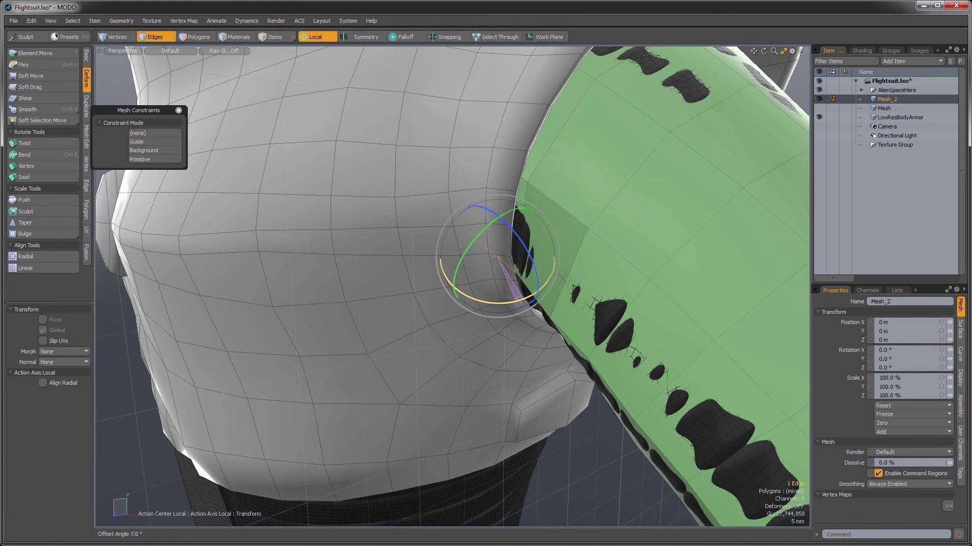
pyautogui.press('w')
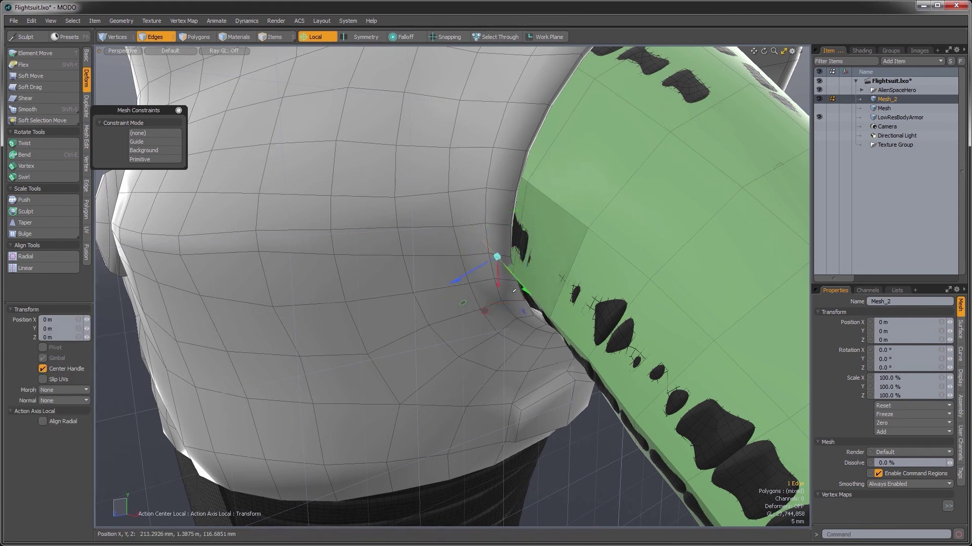
pyautogui.moveTo(478, 270); pyautogui.dragTo(598, 264)
pyautogui.press('space')
pyautogui.press('space')
pyautogui.press('3')
pyautogui.keyDown('alt'); pyautogui.moveTo(703, 204); pyautogui.dragTo(729, 203); pyautogui.keyUp('alt')
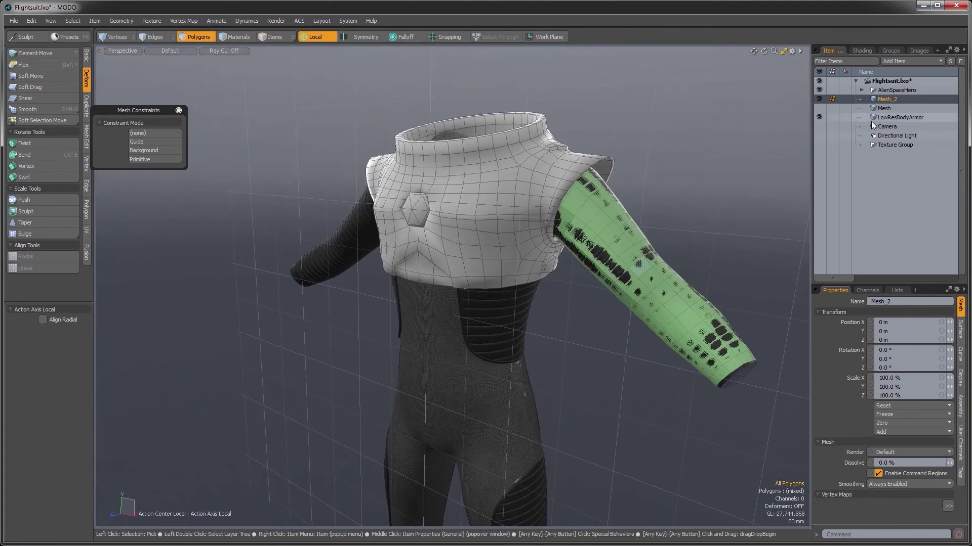
# - Hide LowResBodyArmor and AlienSpaceHero, set the action center to Origin and select all connected sleeve polygons
pyautogui.click(818, 117)
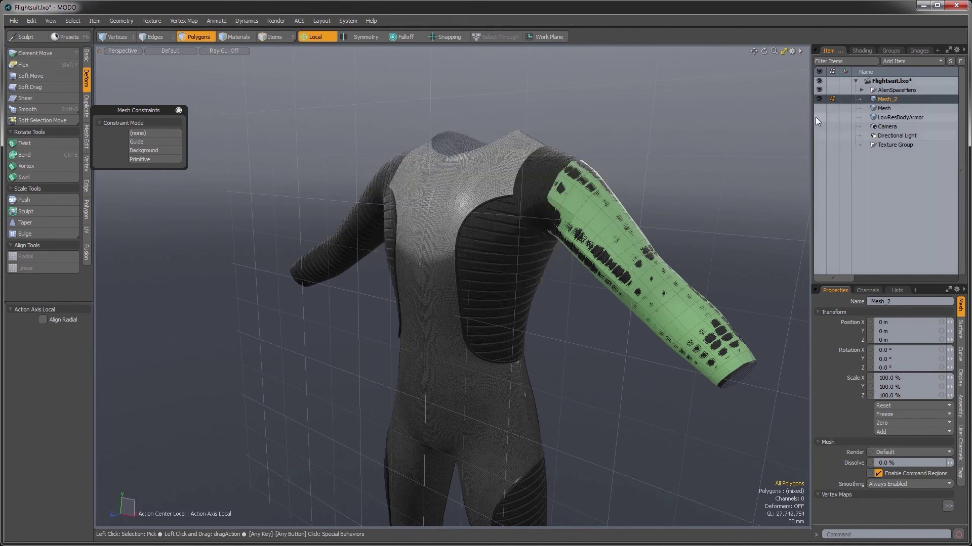
pyautogui.click(819, 89)
pyautogui.hotkey('alt', 'o')
pyautogui.keyDown('alt'); pyautogui.moveTo(573, 214); pyautogui.dragTo(596, 252); pyautogui.keyUp('alt')
pyautogui.doubleClick(595, 222)
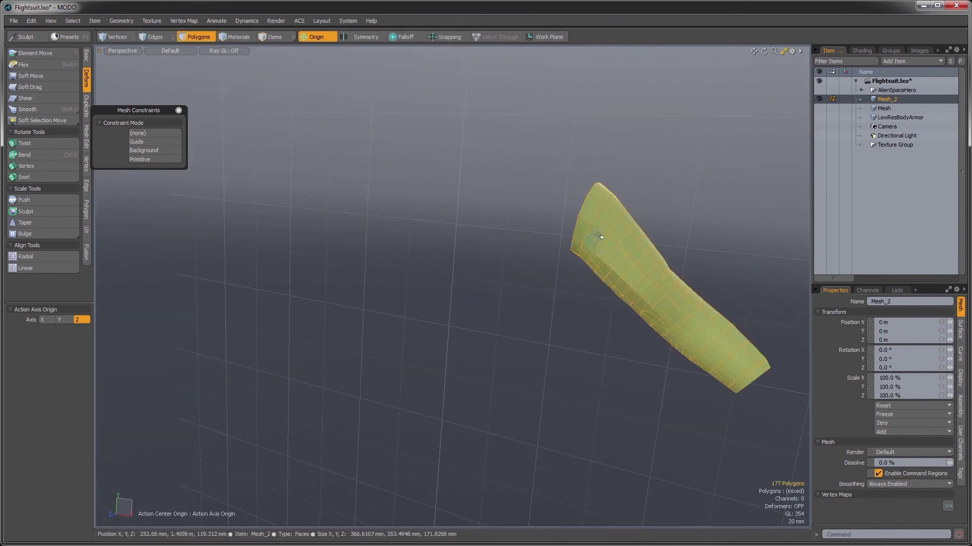
# - Mirror the sleeve across the X axis about the origin, then drop the tool and the selection
pyautogui.hotkey('shift', 'v')
pyautogui.click(517, 256)
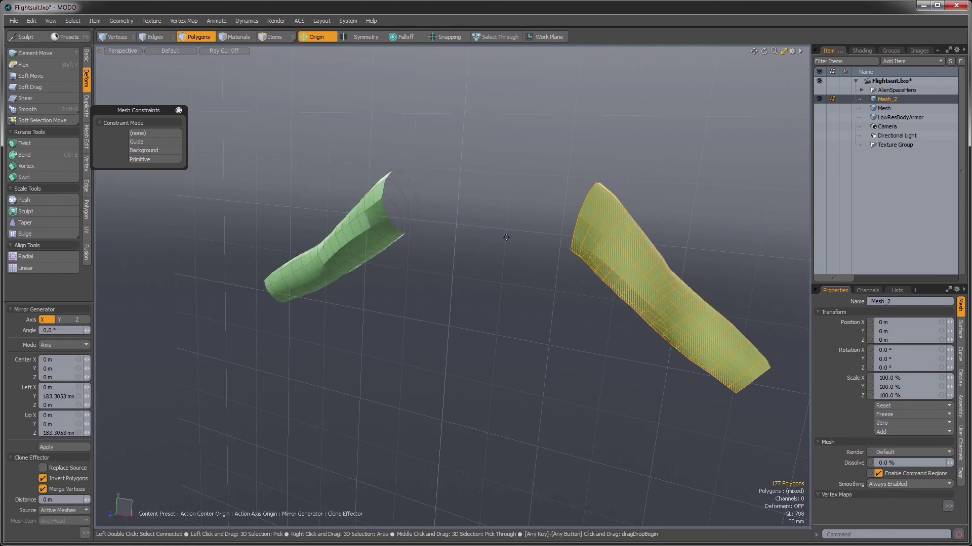
pyautogui.scroll(-3, 516, 256)
pyautogui.keyDown('alt'); pyautogui.moveTo(496, 247); pyautogui.dragTo(484, 262); pyautogui.keyUp('alt')
pyautogui.press('q')
pyautogui.click(546, 334)
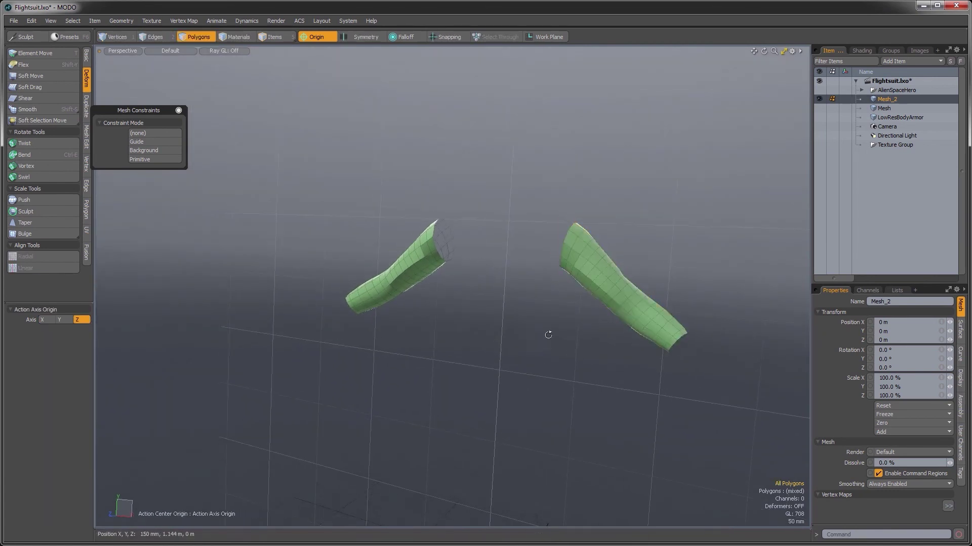
# - Cut both sleeves out of Mesh_2 and paste them into the Mesh item that holds the torso and legs
pyautogui.keyDown('alt'); pyautogui.keyDown('shift'); pyautogui.moveTo(552, 339); pyautogui.dragTo(529, 290); pyautogui.keyUp('shift'); pyautogui.keyUp('alt')
pyautogui.scroll(-3, 519, 290)
pyautogui.keyDown('alt'); pyautogui.moveTo(508, 339); pyautogui.dragTo(495, 282); pyautogui.keyUp('alt')
pyautogui.moveTo(495, 282)
pyautogui.keyDown('alt'); pyautogui.keyDown('shift'); pyautogui.mouseDown()
pyautogui.moveTo(462, 347)
pyautogui.moveTo(514, 282)
pyautogui.mouseUp(); pyautogui.keyUp('shift'); pyautogui.keyUp('alt')
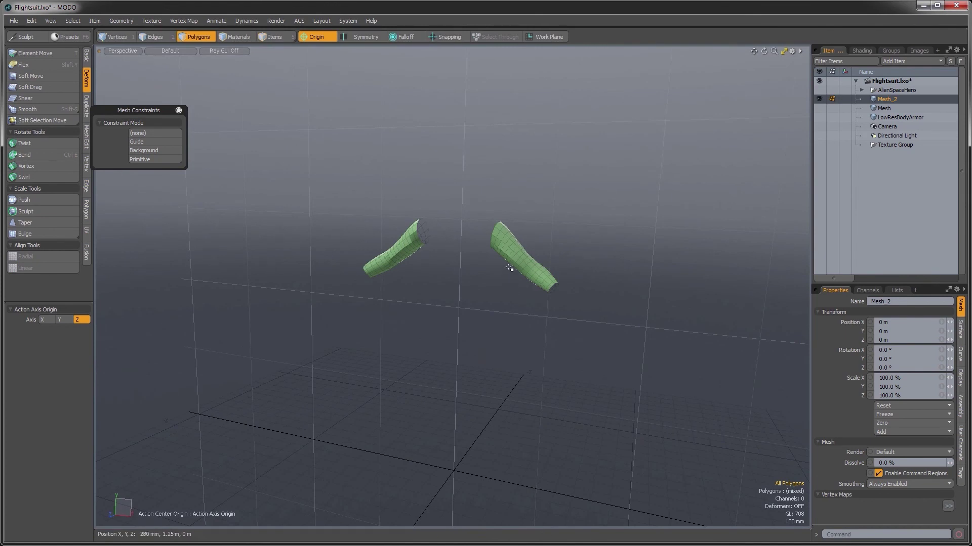
pyautogui.press('Delete')
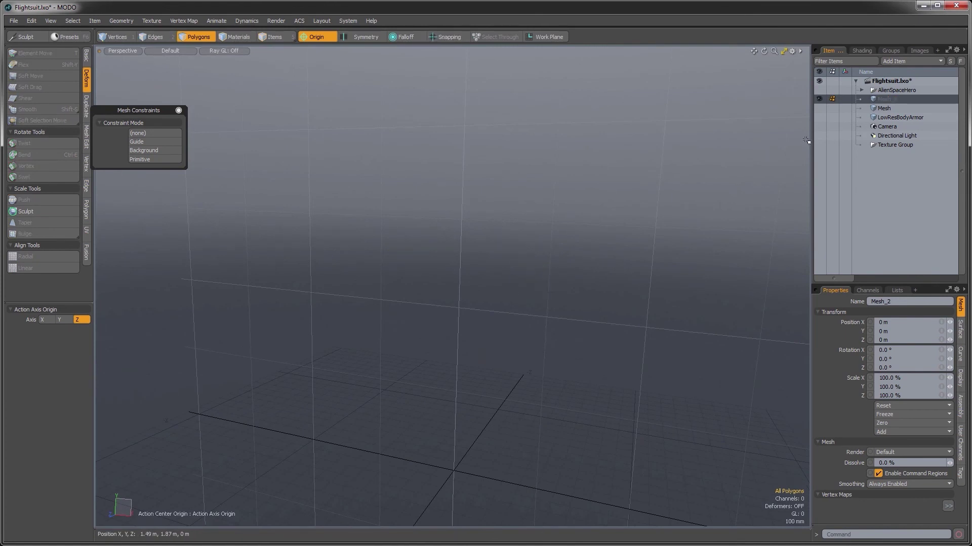
pyautogui.click(883, 107)
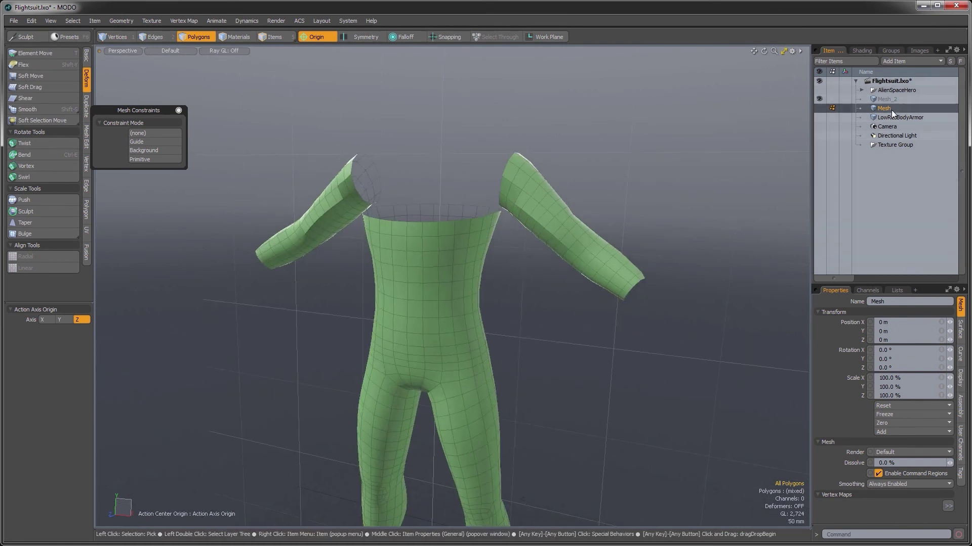
# - Rename the Mesh item LowResFlightsuit and show the LowResBodyArmor item alongside it
pyautogui.doubleClick(891, 110)
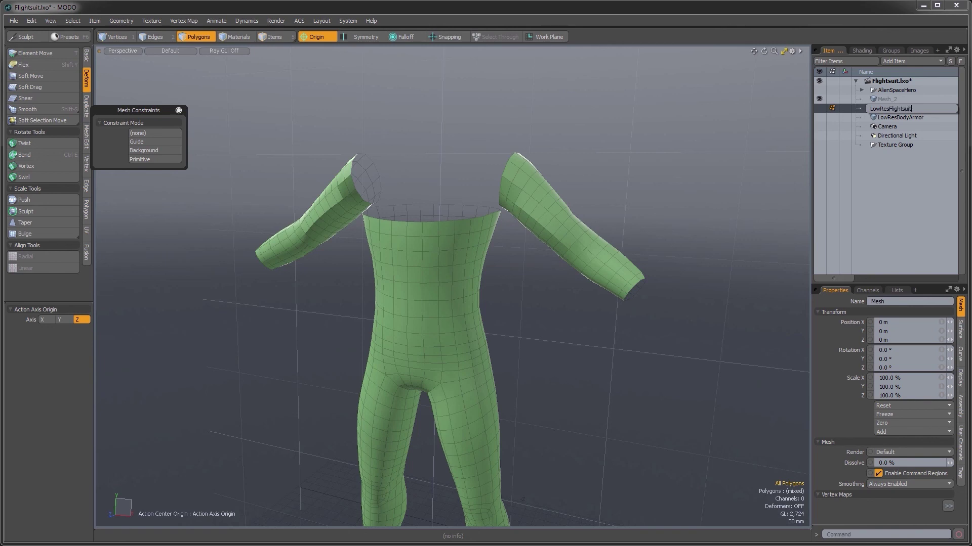
pyautogui.press('Return')
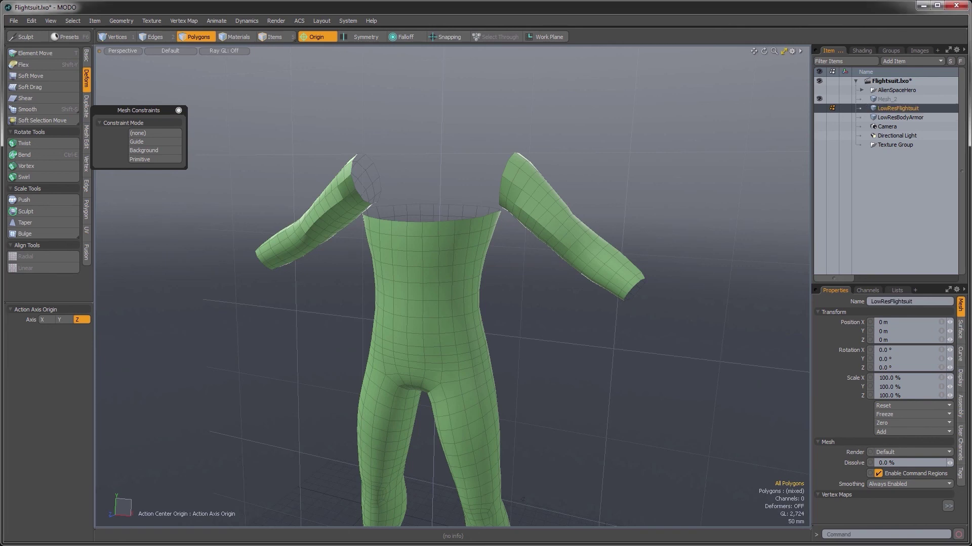
pyautogui.click(820, 117)
pyautogui.keyDown('alt'); pyautogui.moveTo(526, 228); pyautogui.dragTo(542, 242); pyautogui.keyUp('alt')
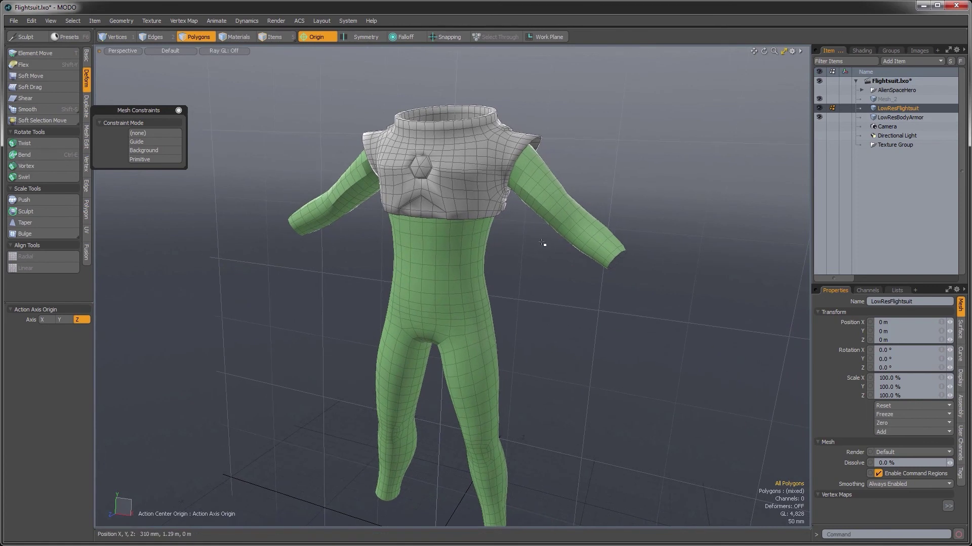
# - Assign a new material named Bake_Flightsuit to the LowResFlightsuit polygons, keeping the default color, 80.0 % diffuse and 4.0 % specular
pyautogui.press('m')
pyautogui.click(556, 385)
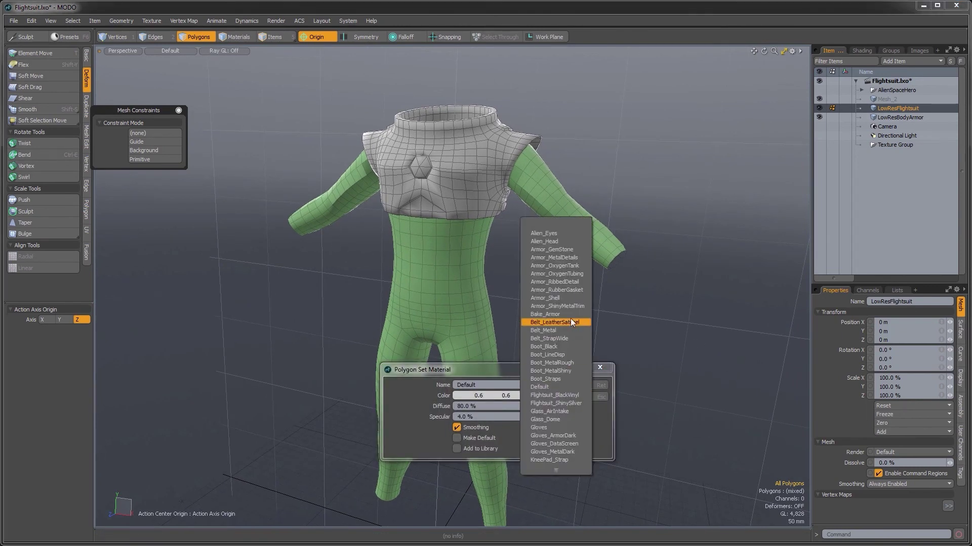
pyautogui.click(487, 381)
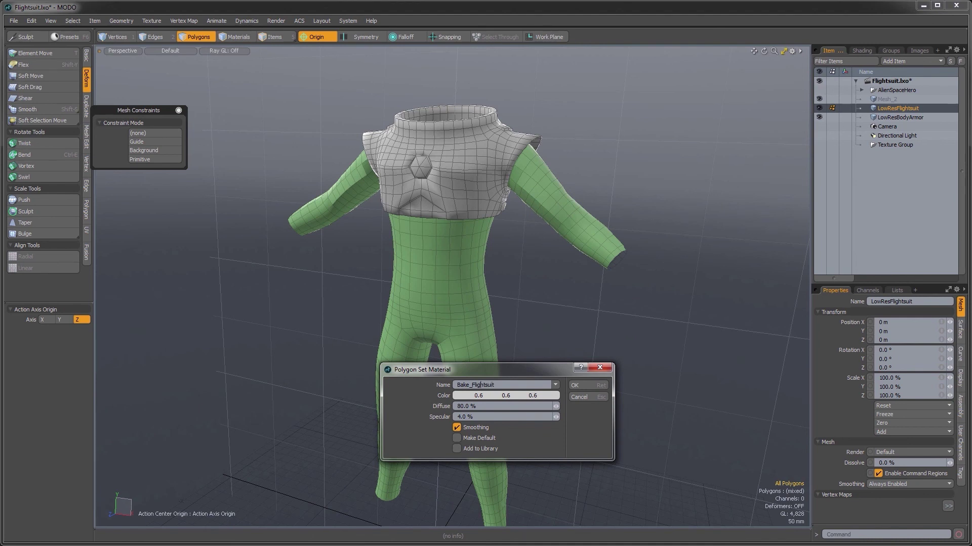
pyautogui.click(600, 381)
pyautogui.keyDown('alt'); pyautogui.moveTo(547, 284); pyautogui.dragTo(683, 326); pyautogui.keyUp('alt')
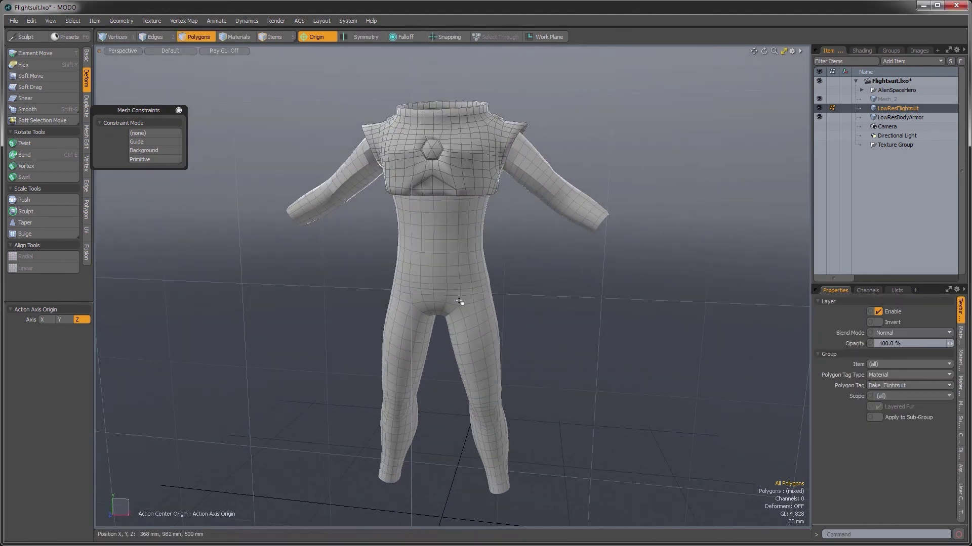
pyautogui.keyDown('alt'); pyautogui.moveTo(570, 207); pyautogui.dragTo(506, 265); pyautogui.keyUp('alt')
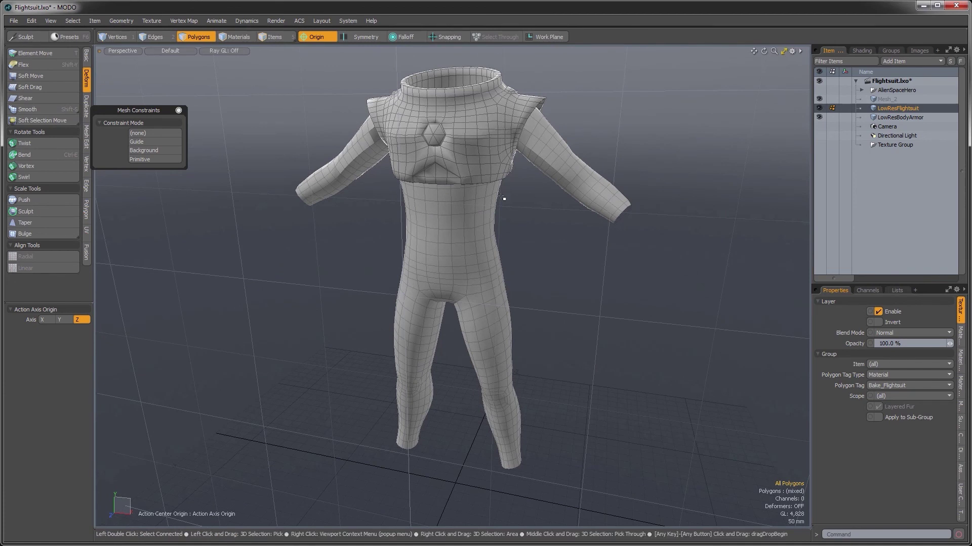
pyautogui.keyDown('alt'); pyautogui.moveTo(469, 183); pyautogui.dragTo(496, 221); pyautogui.keyUp('alt')
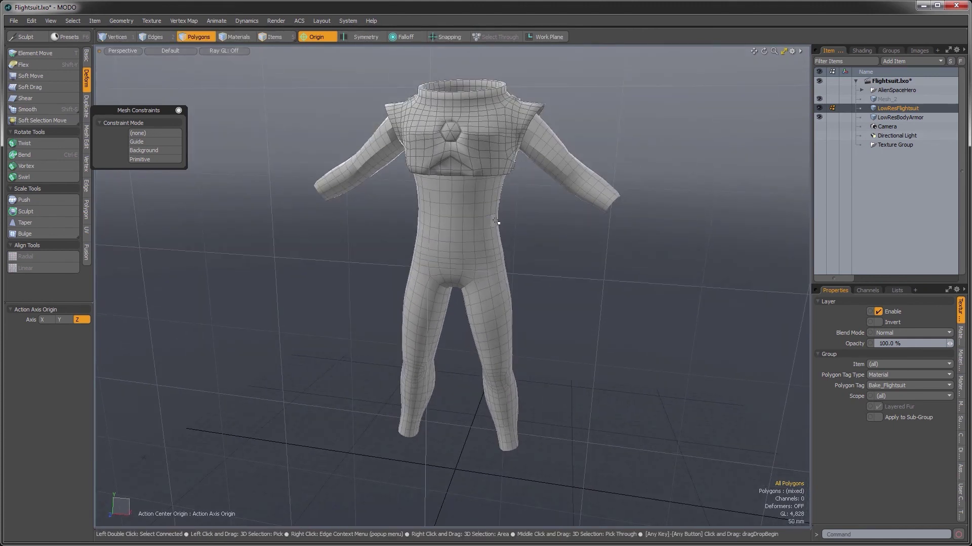